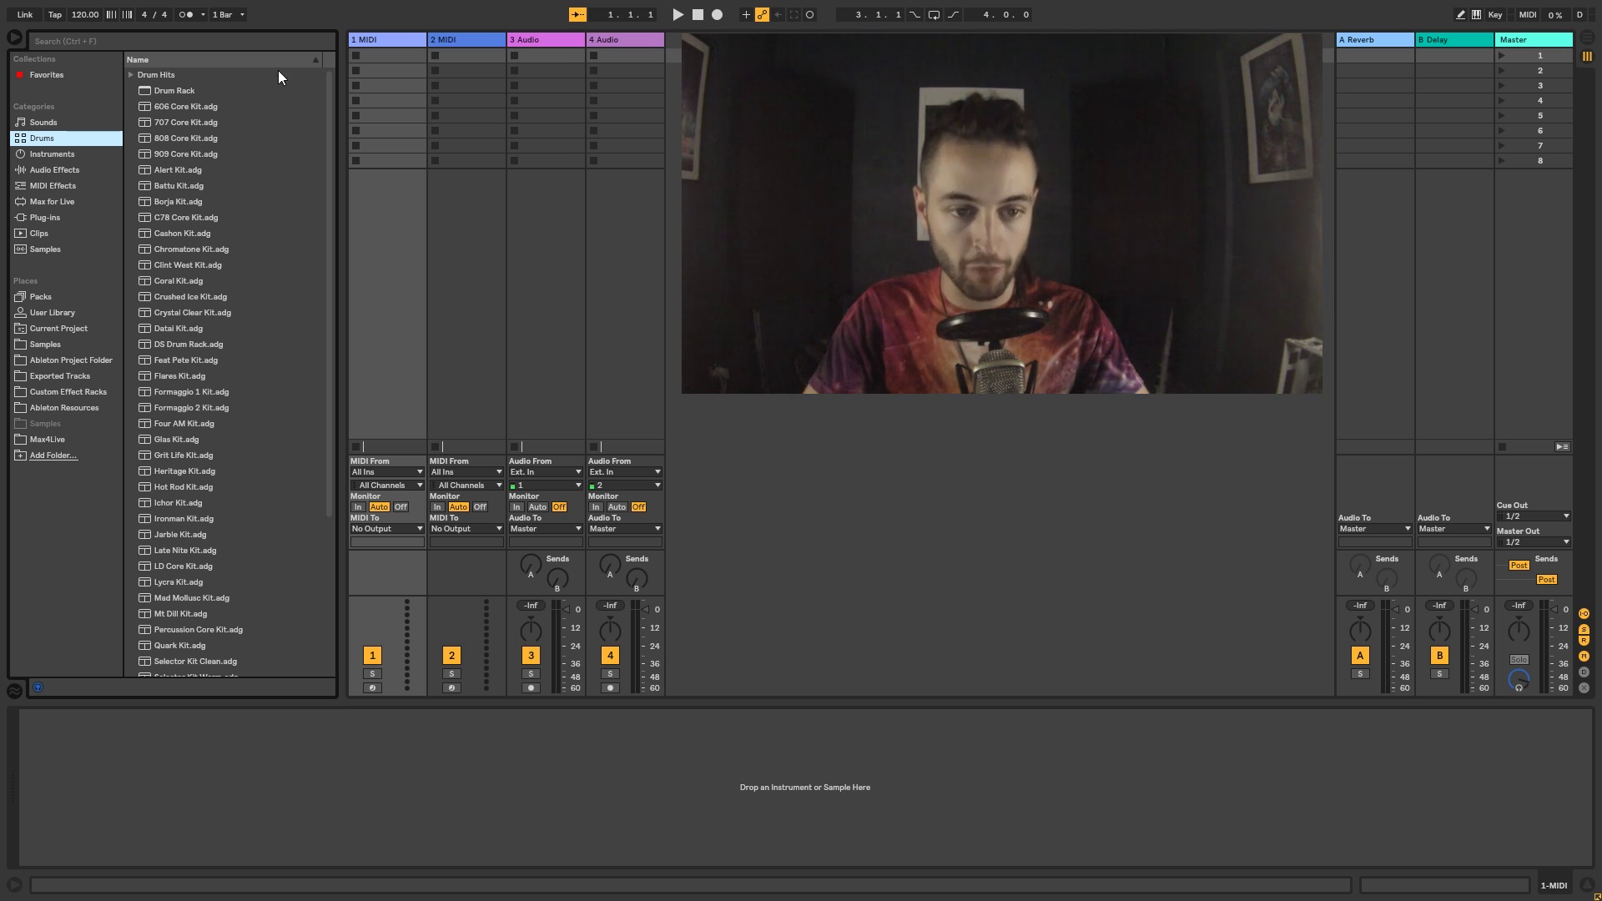
Select Chromatone Kit.adg in the Drums browser to preview it.
left_click(197, 250)
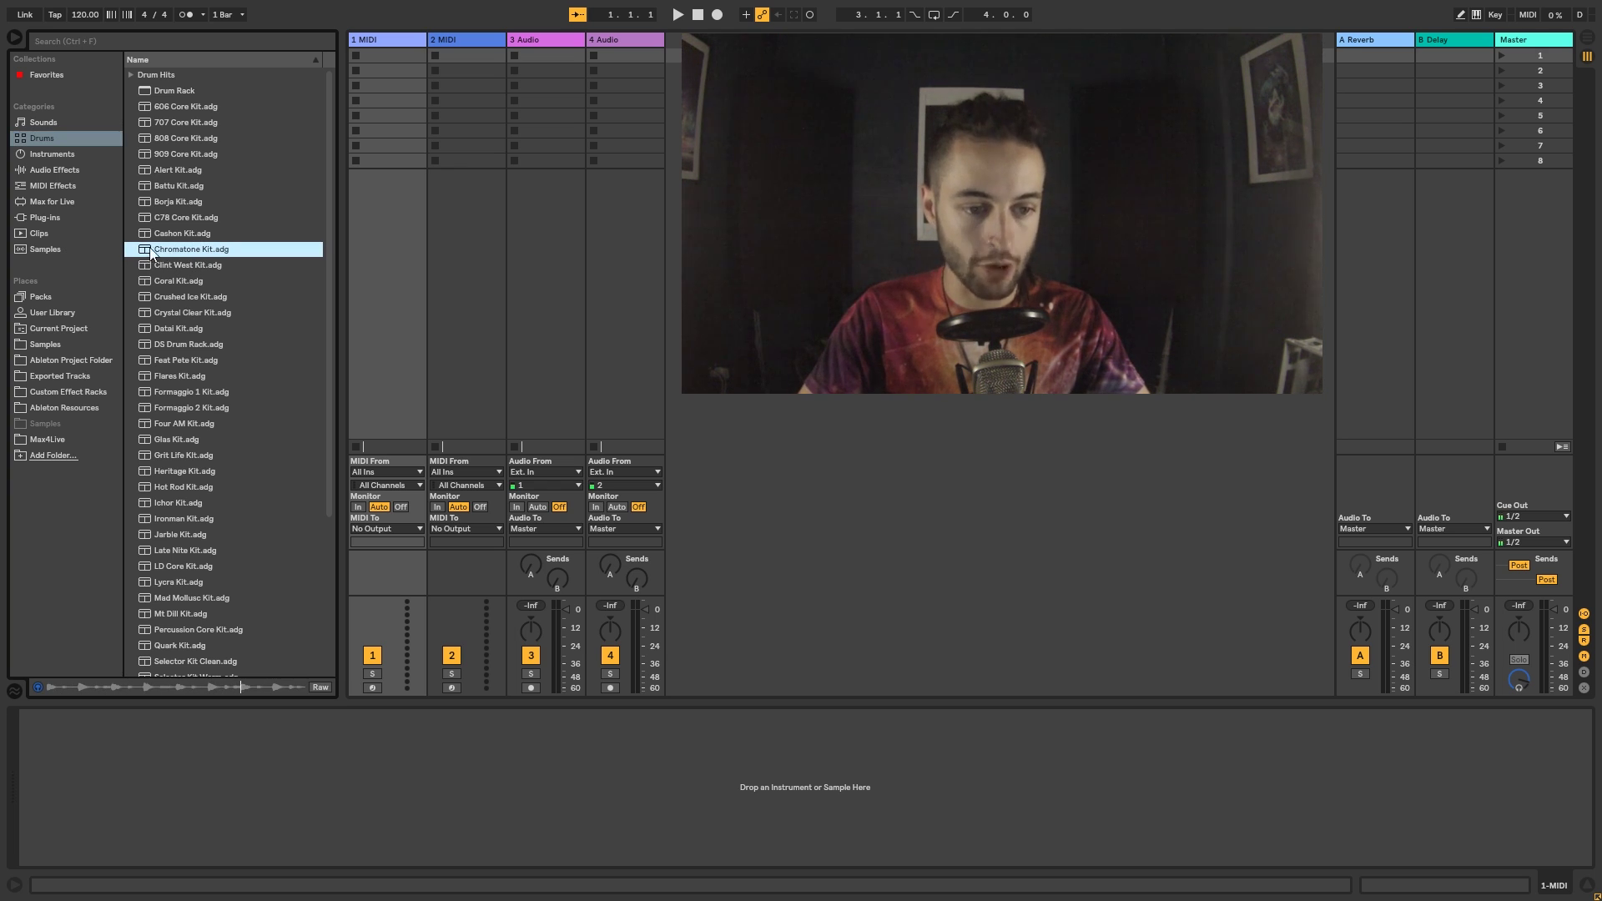
Drag Chromatone Kit.adg onto the 1 MIDI track to load the kit there.
left_click_drag(146, 248, 385, 147)
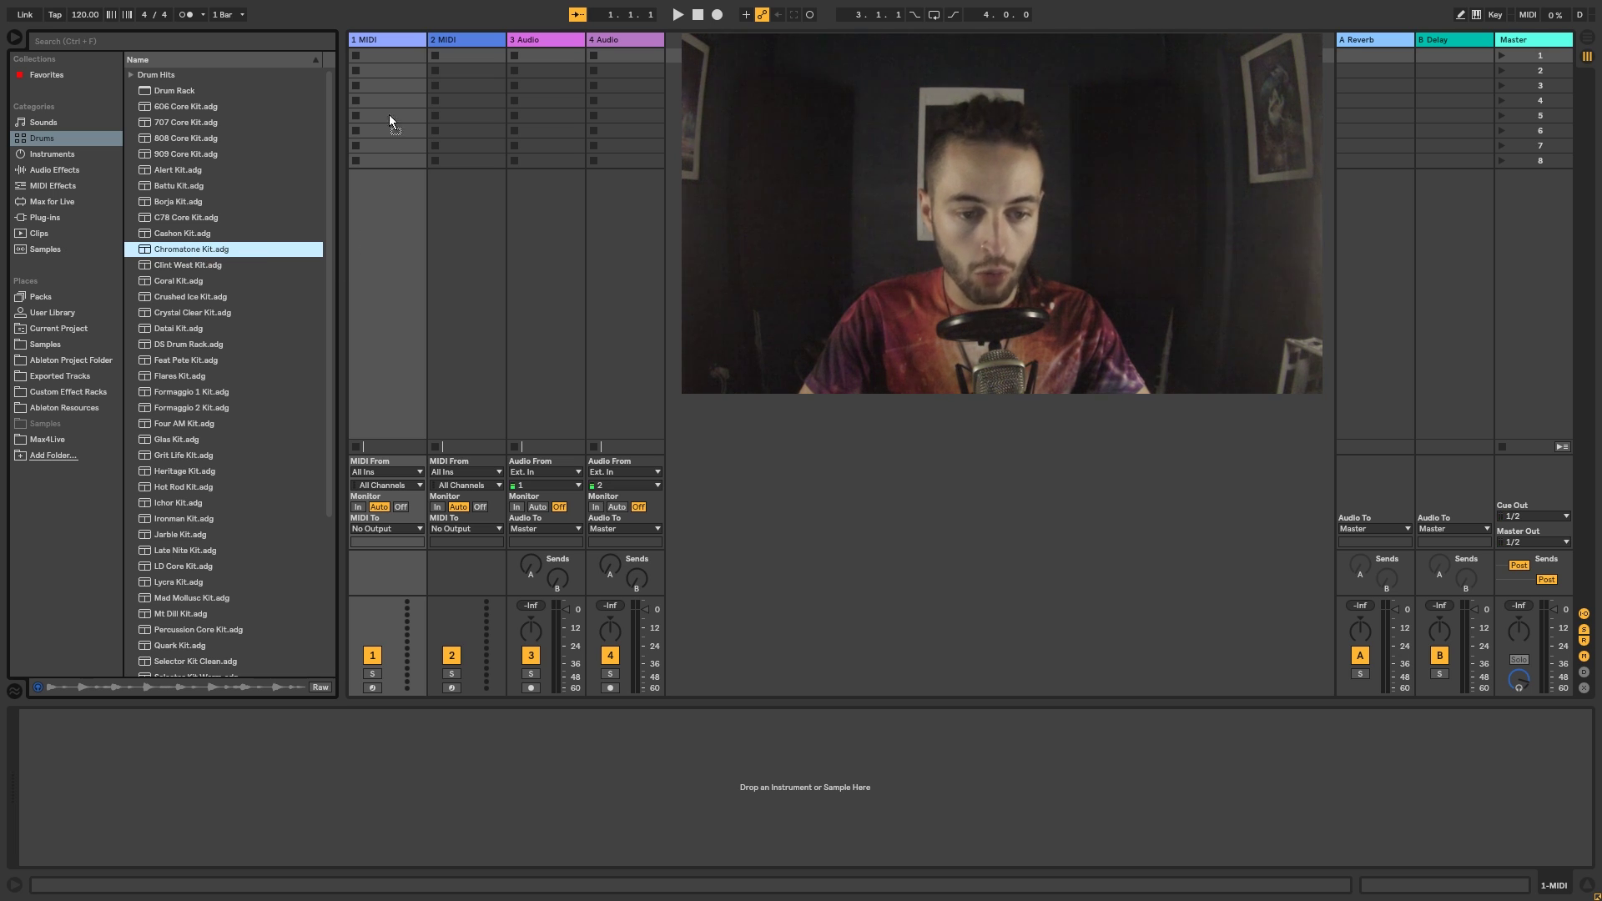
left_click_drag(395, 40, 394, 98)
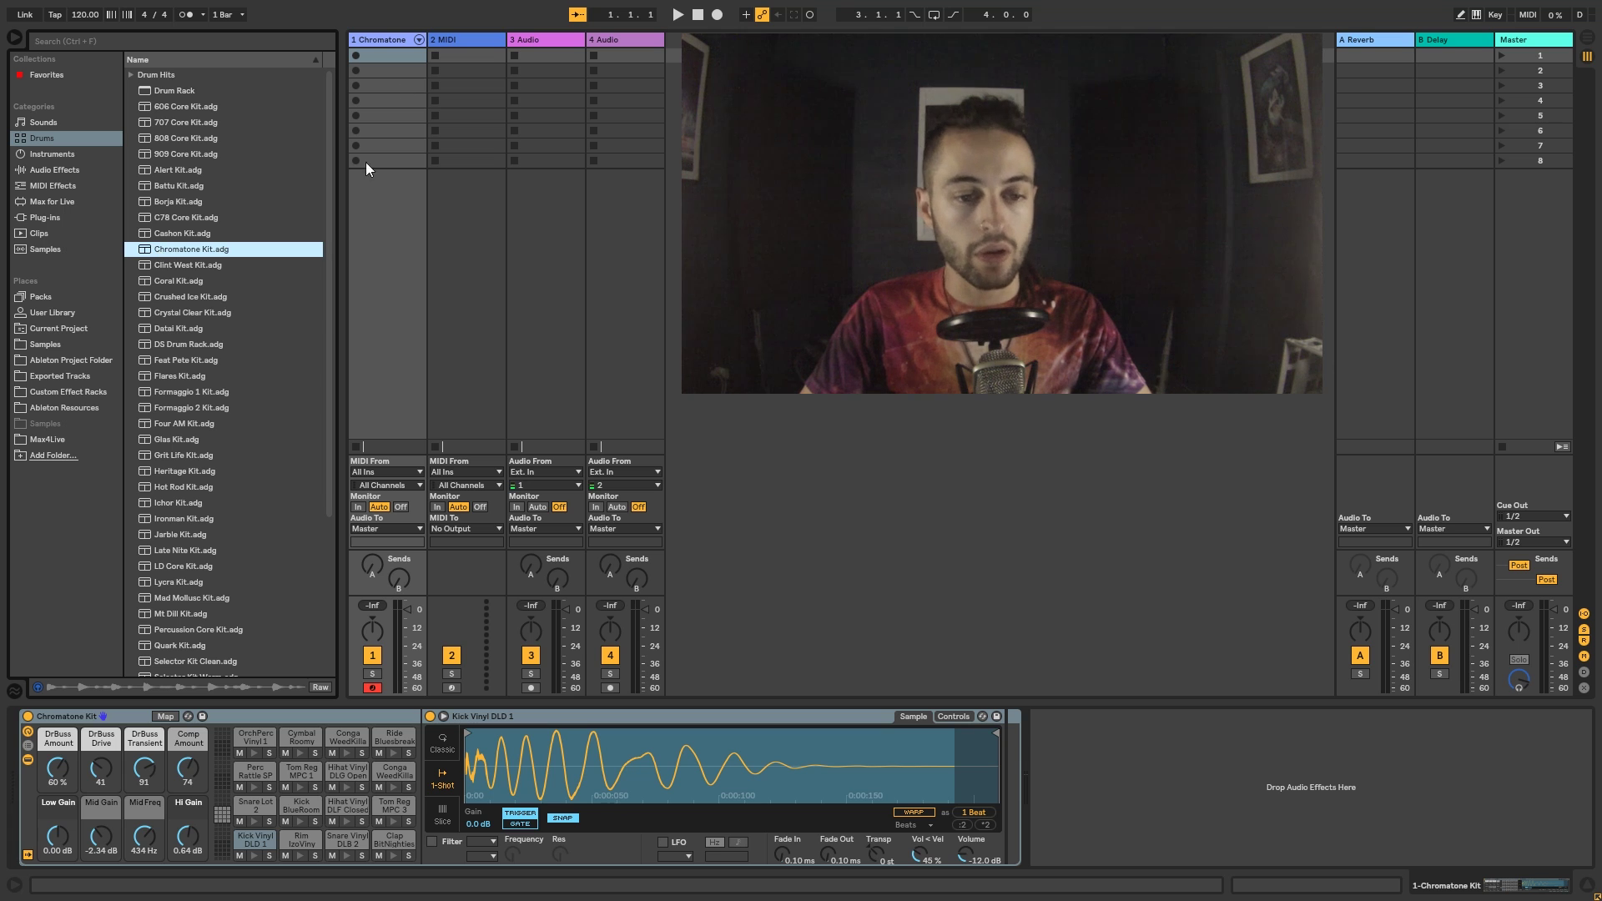
left_click(468, 40)
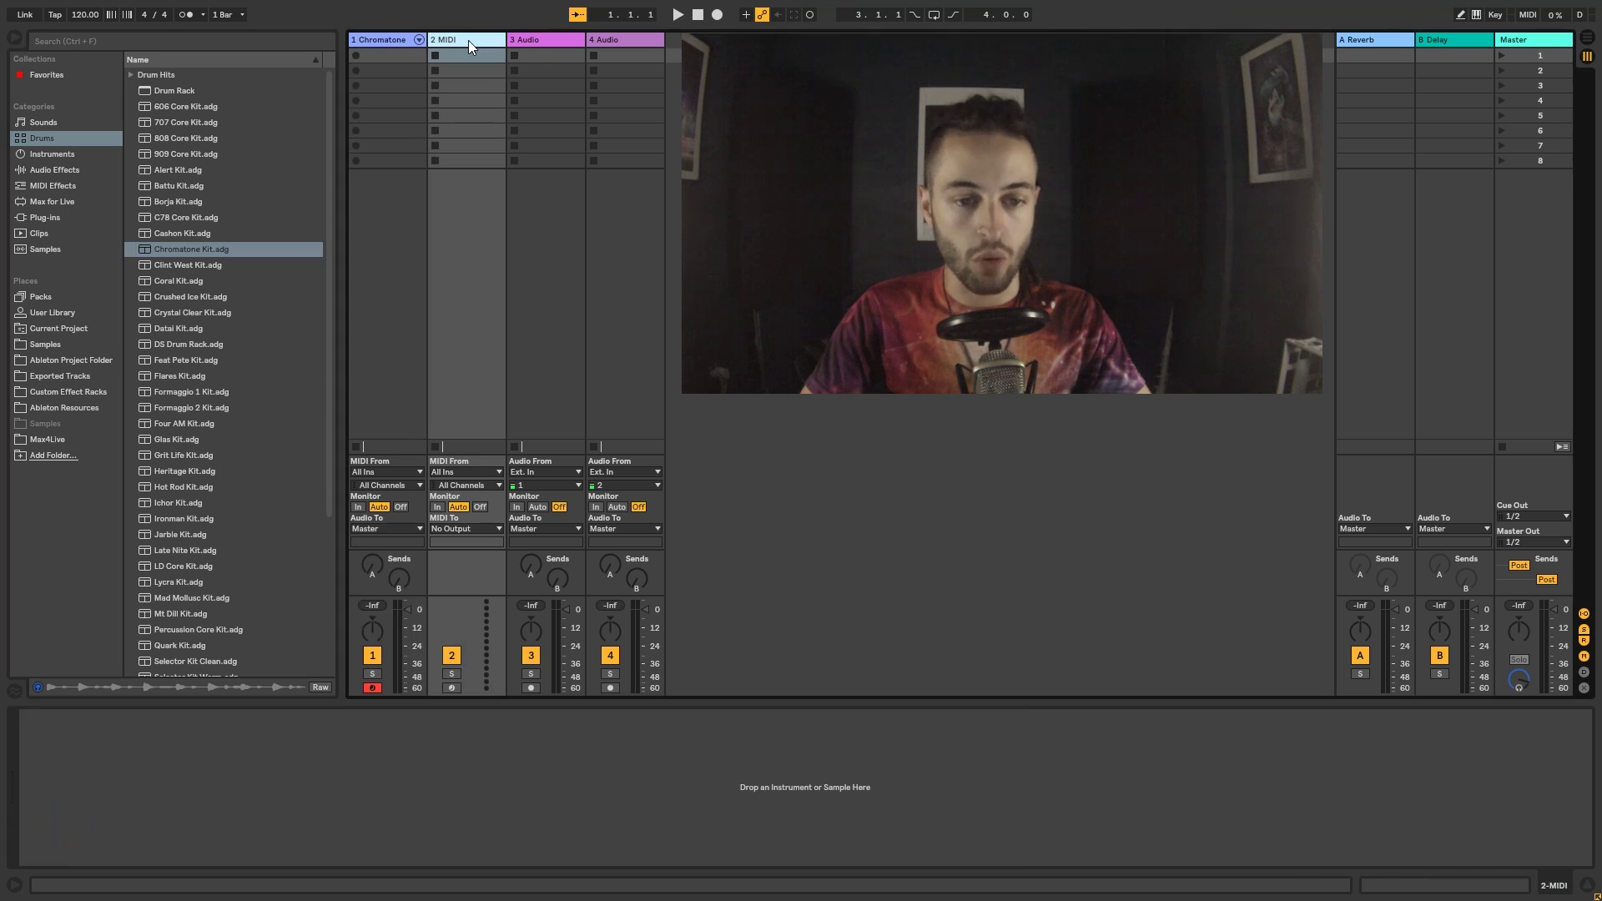
Delete the 2 MIDI through 4 Audio tracks and rename the Chromatone track to DRUMS.
left_click(621, 42, "shift")
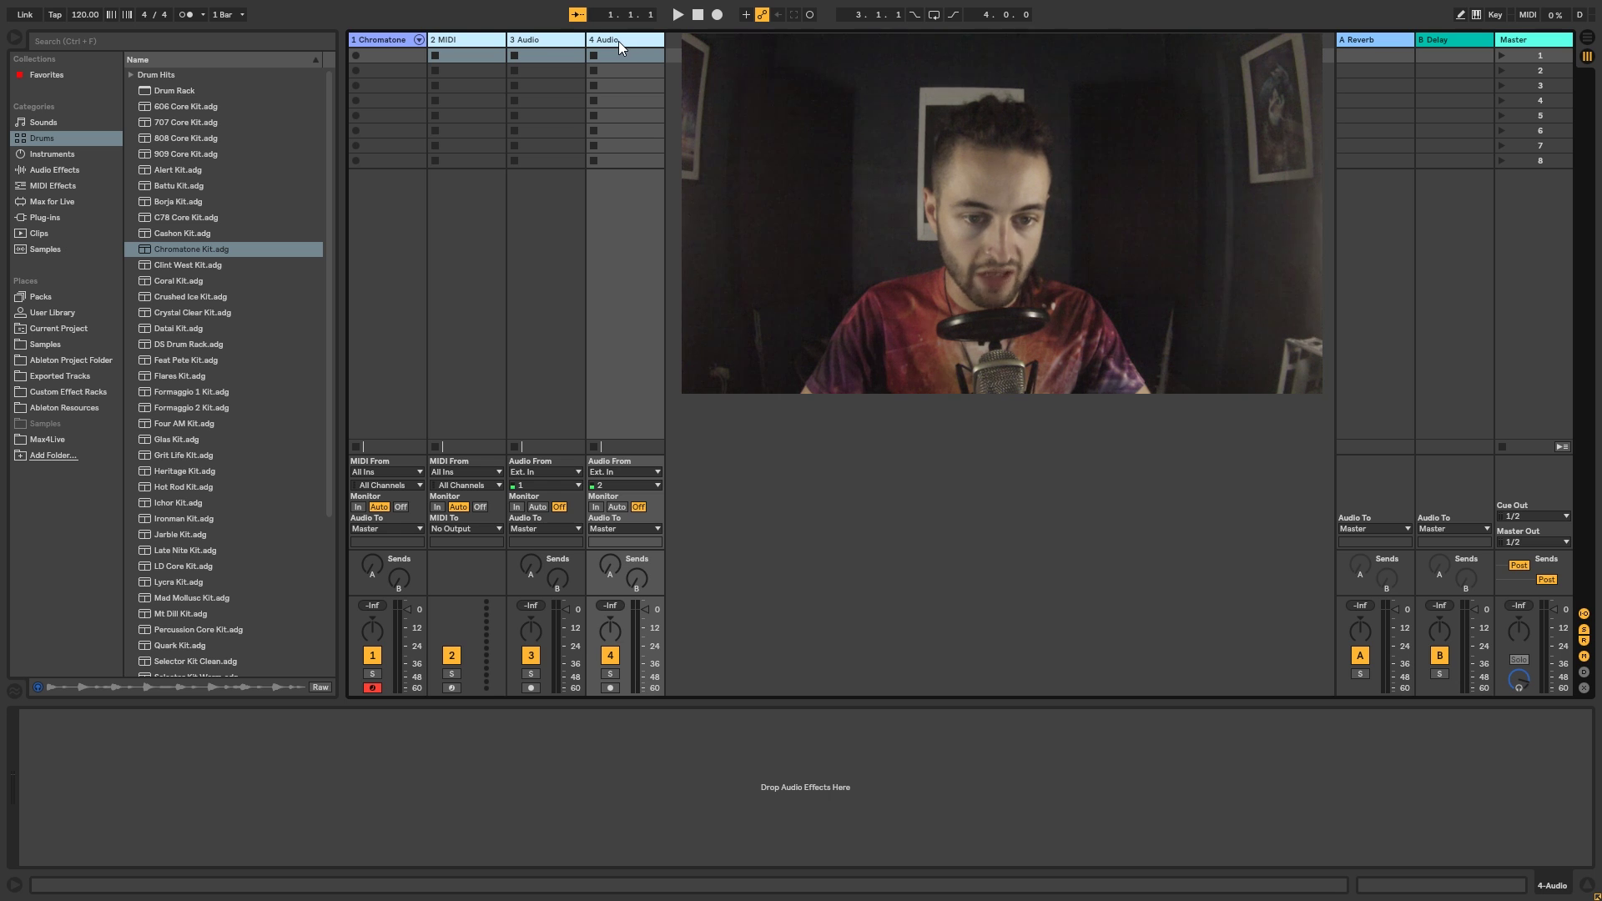
key("Delete")
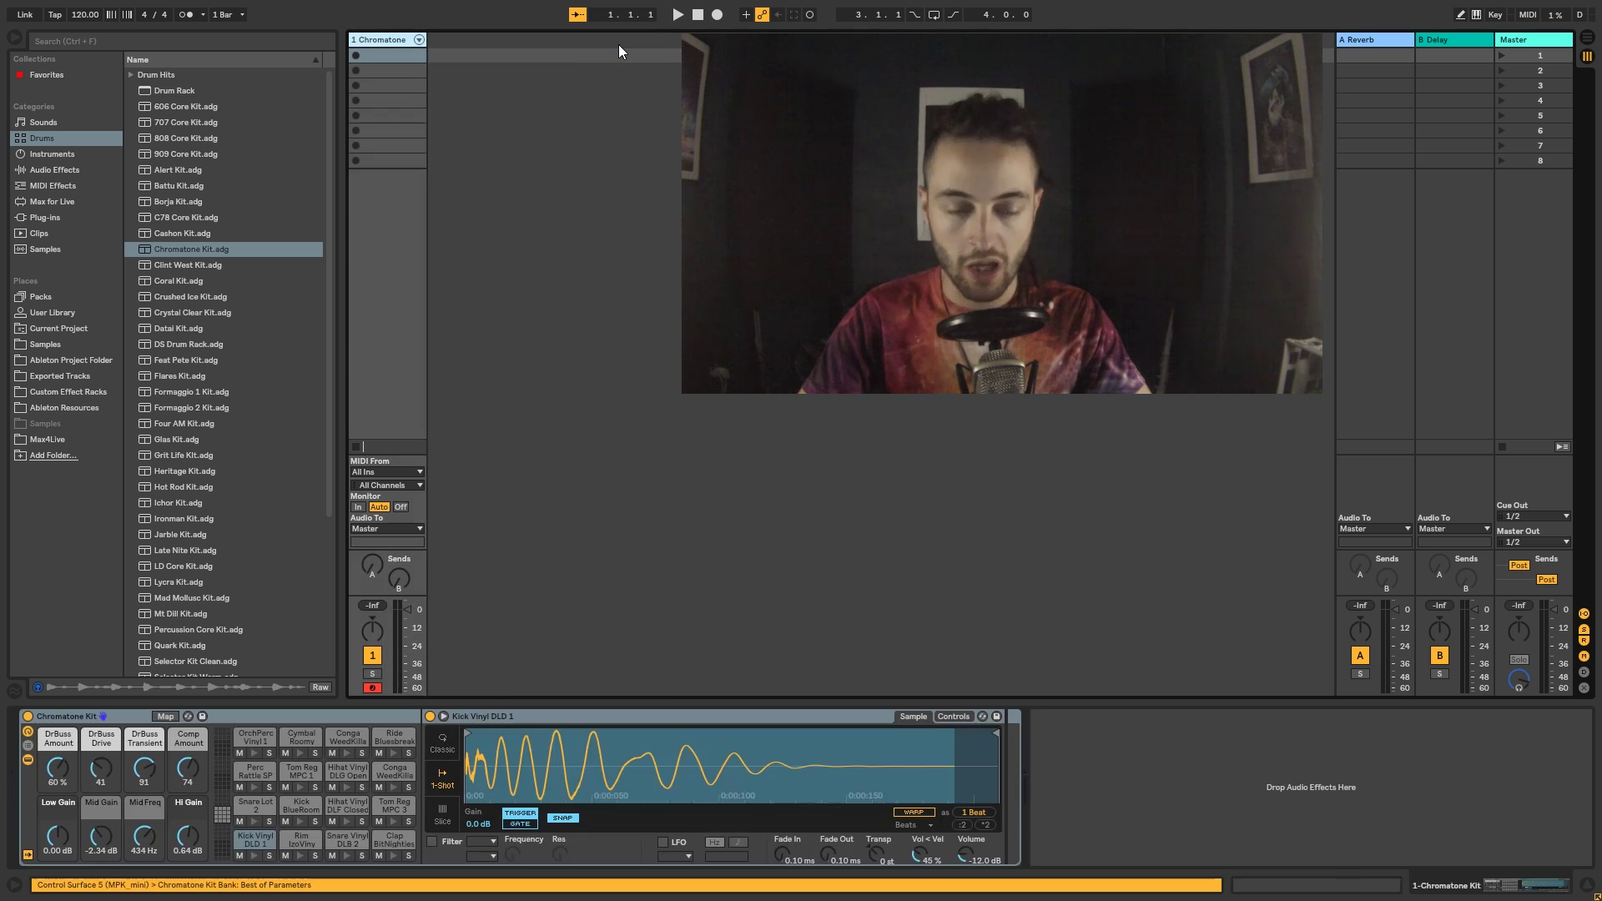
double_click(388, 38)
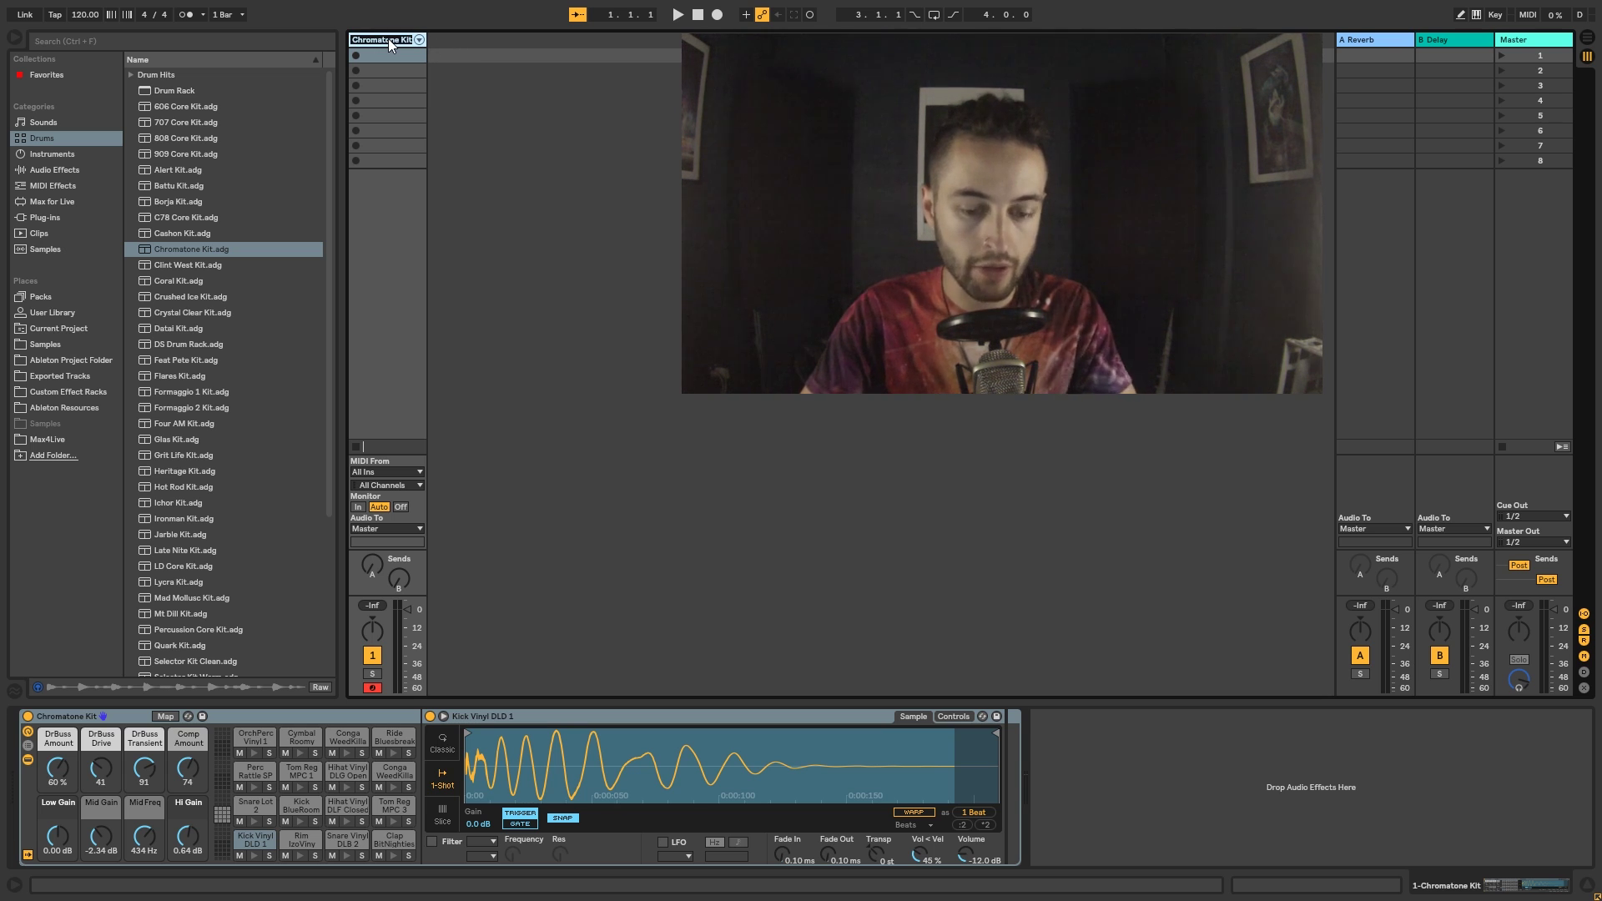
type("DRUMS")
key("Return")
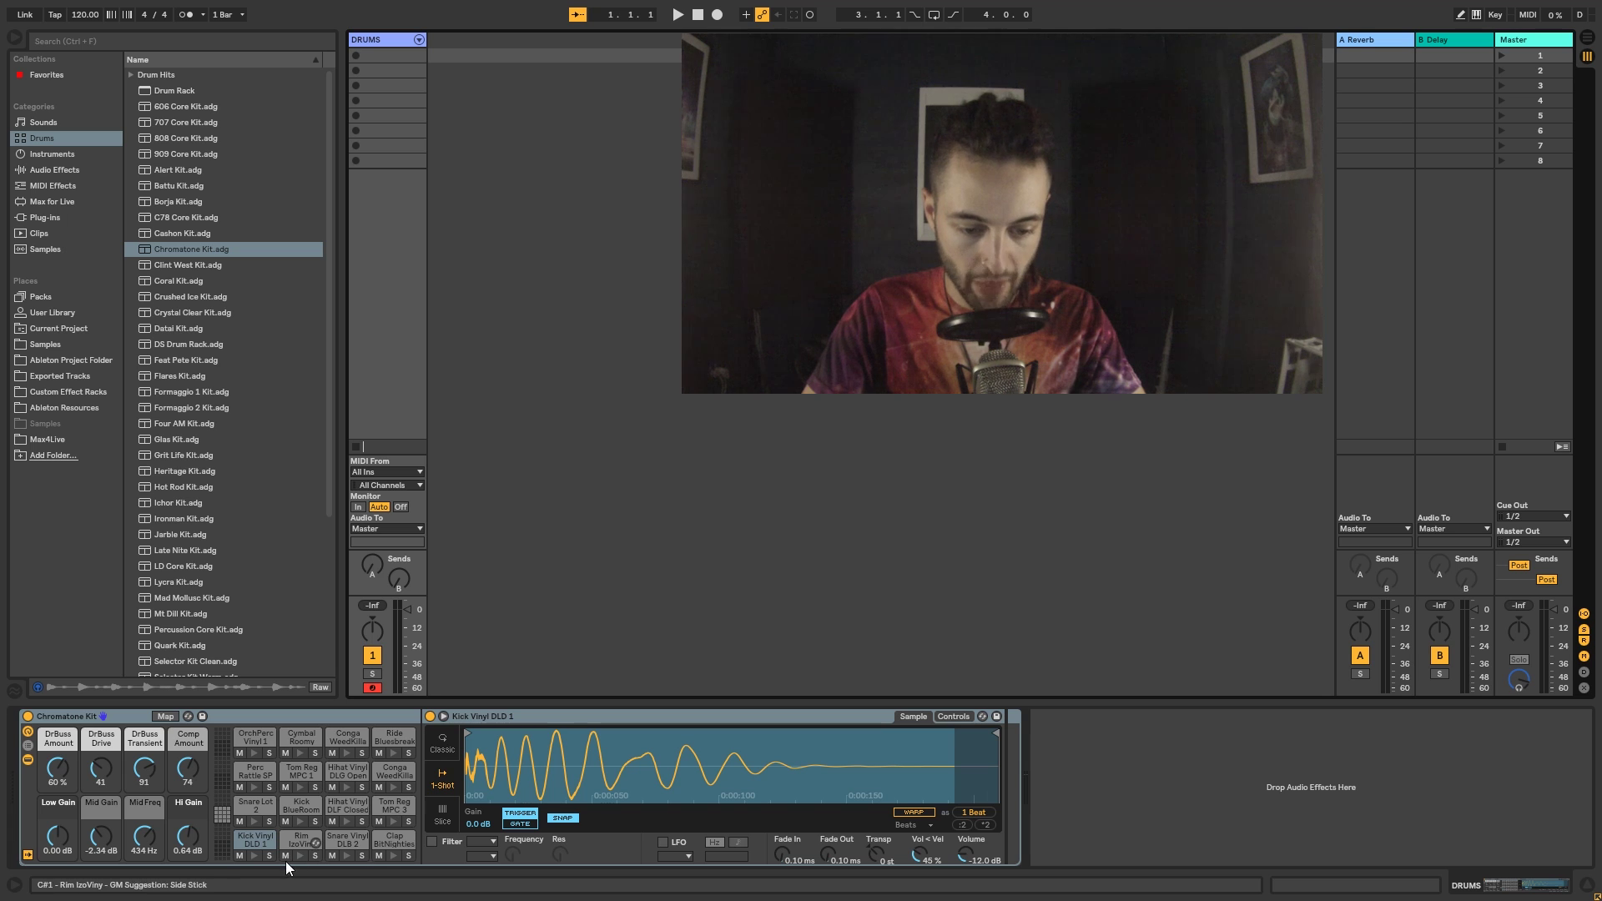
left_click(253, 856)
left_click(346, 856)
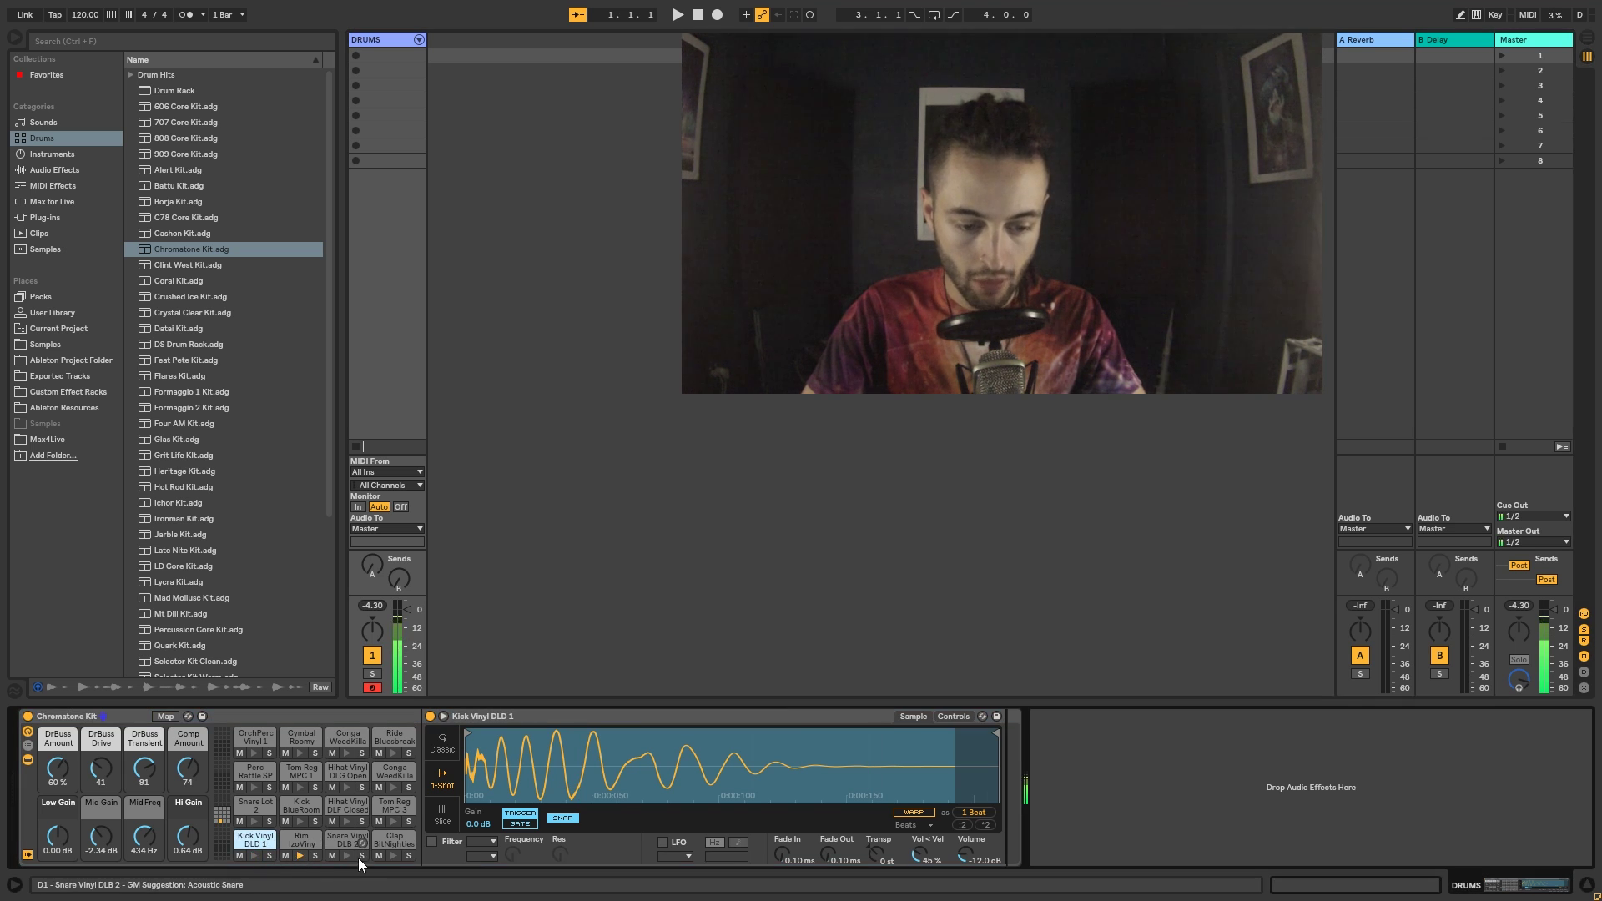
left_click(255, 821)
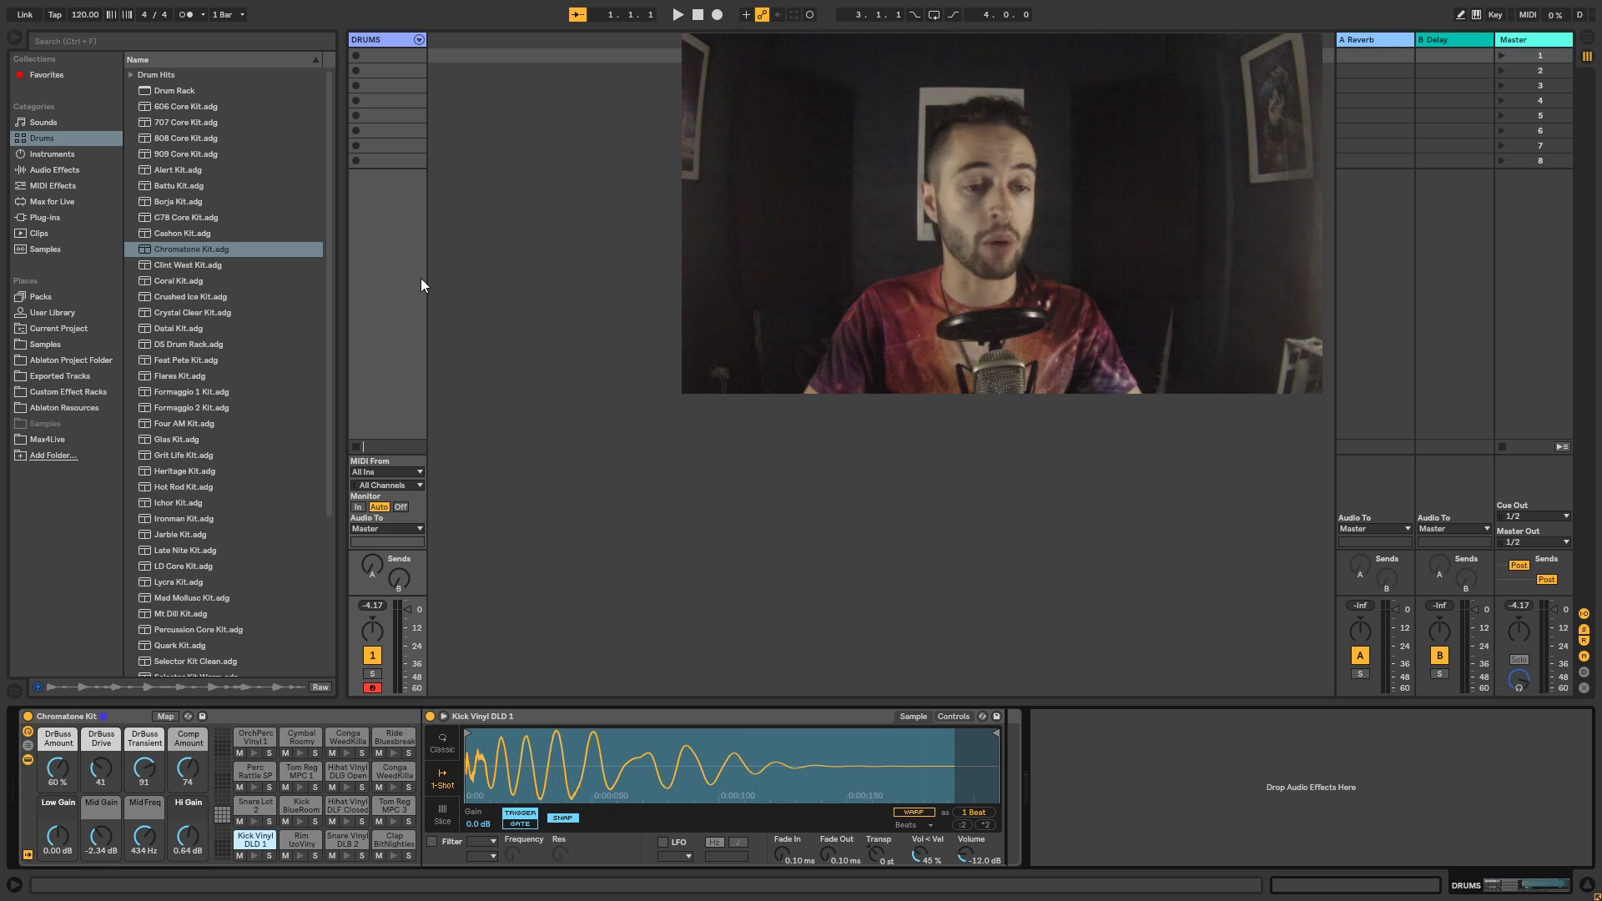
Enter 140 in the control bar's tempo field for 140.00 BPM.
left_click(87, 15)
type("14")
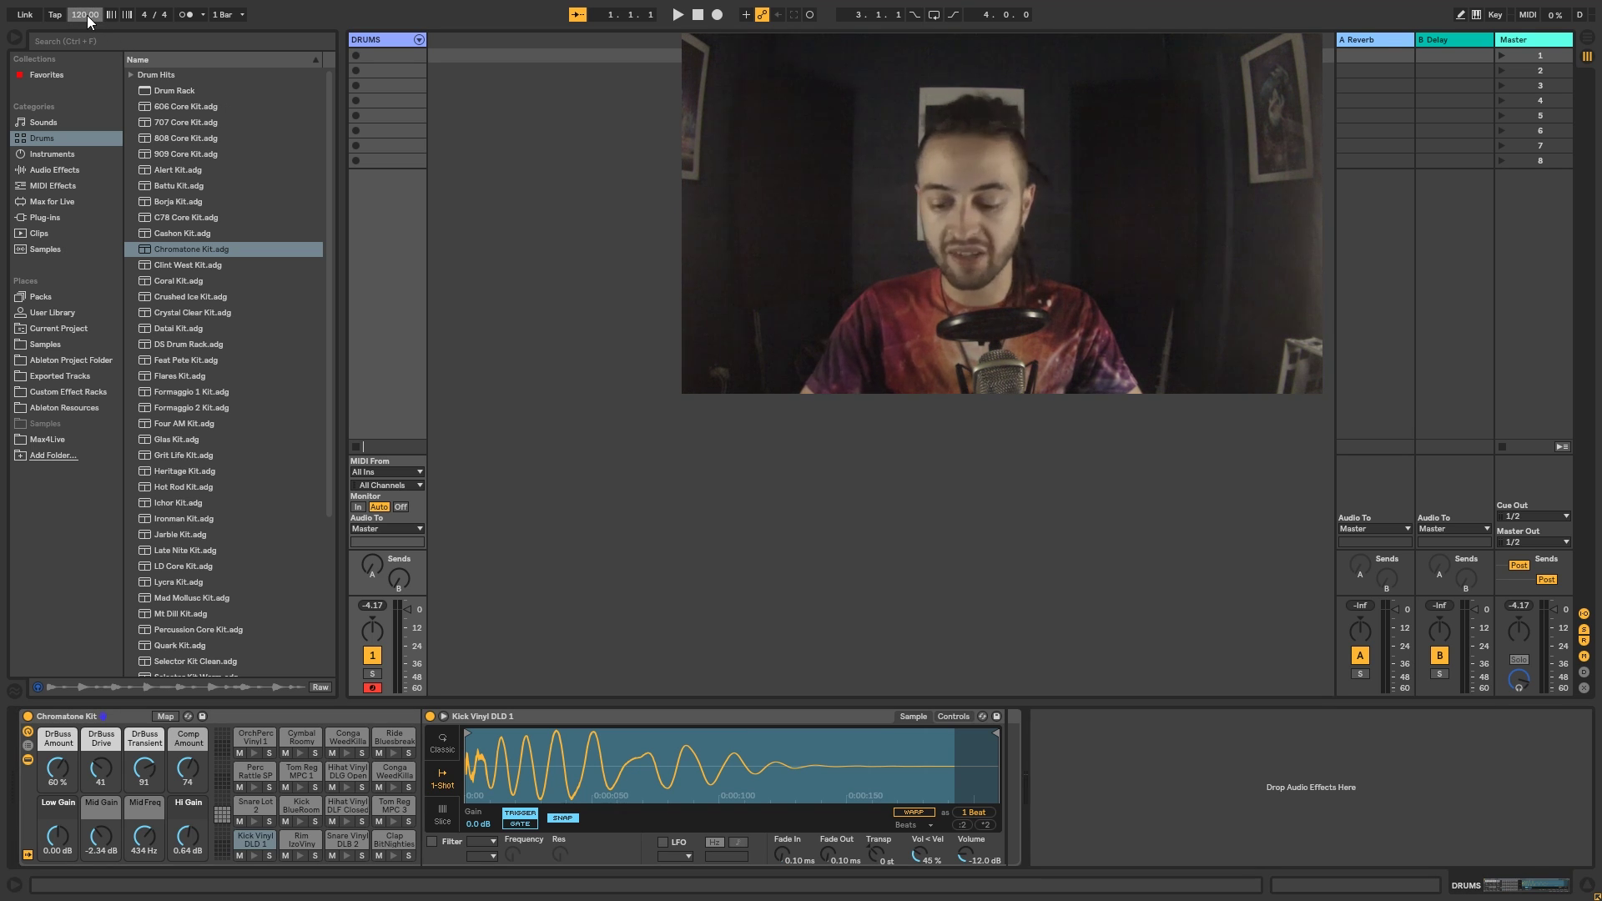
type("0")
key("Return")
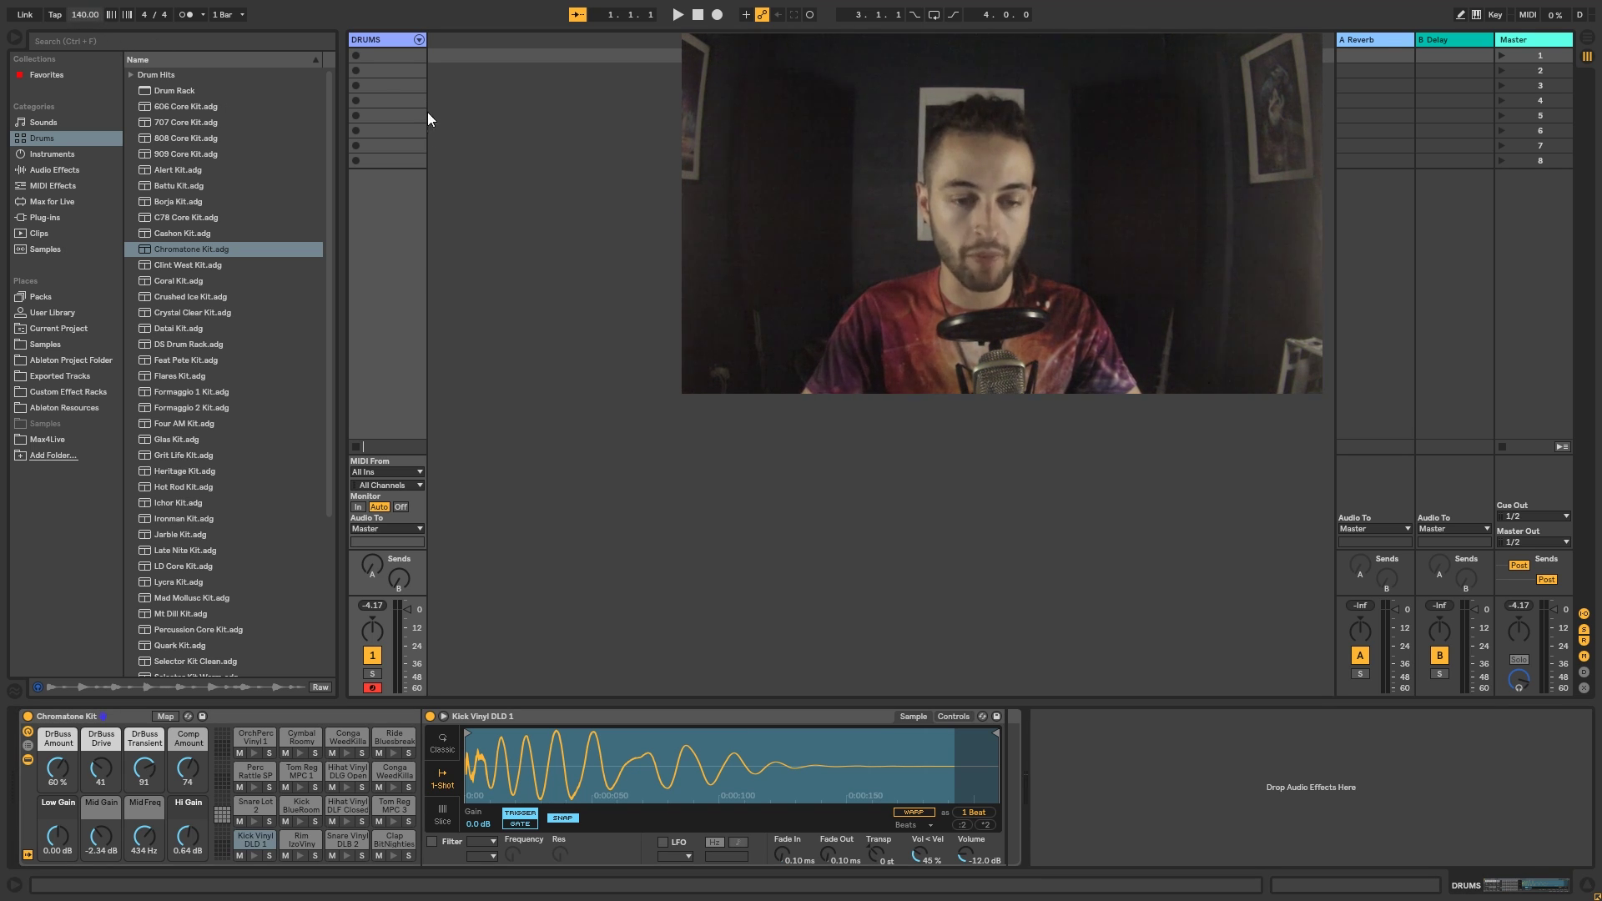
left_click(88, 20)
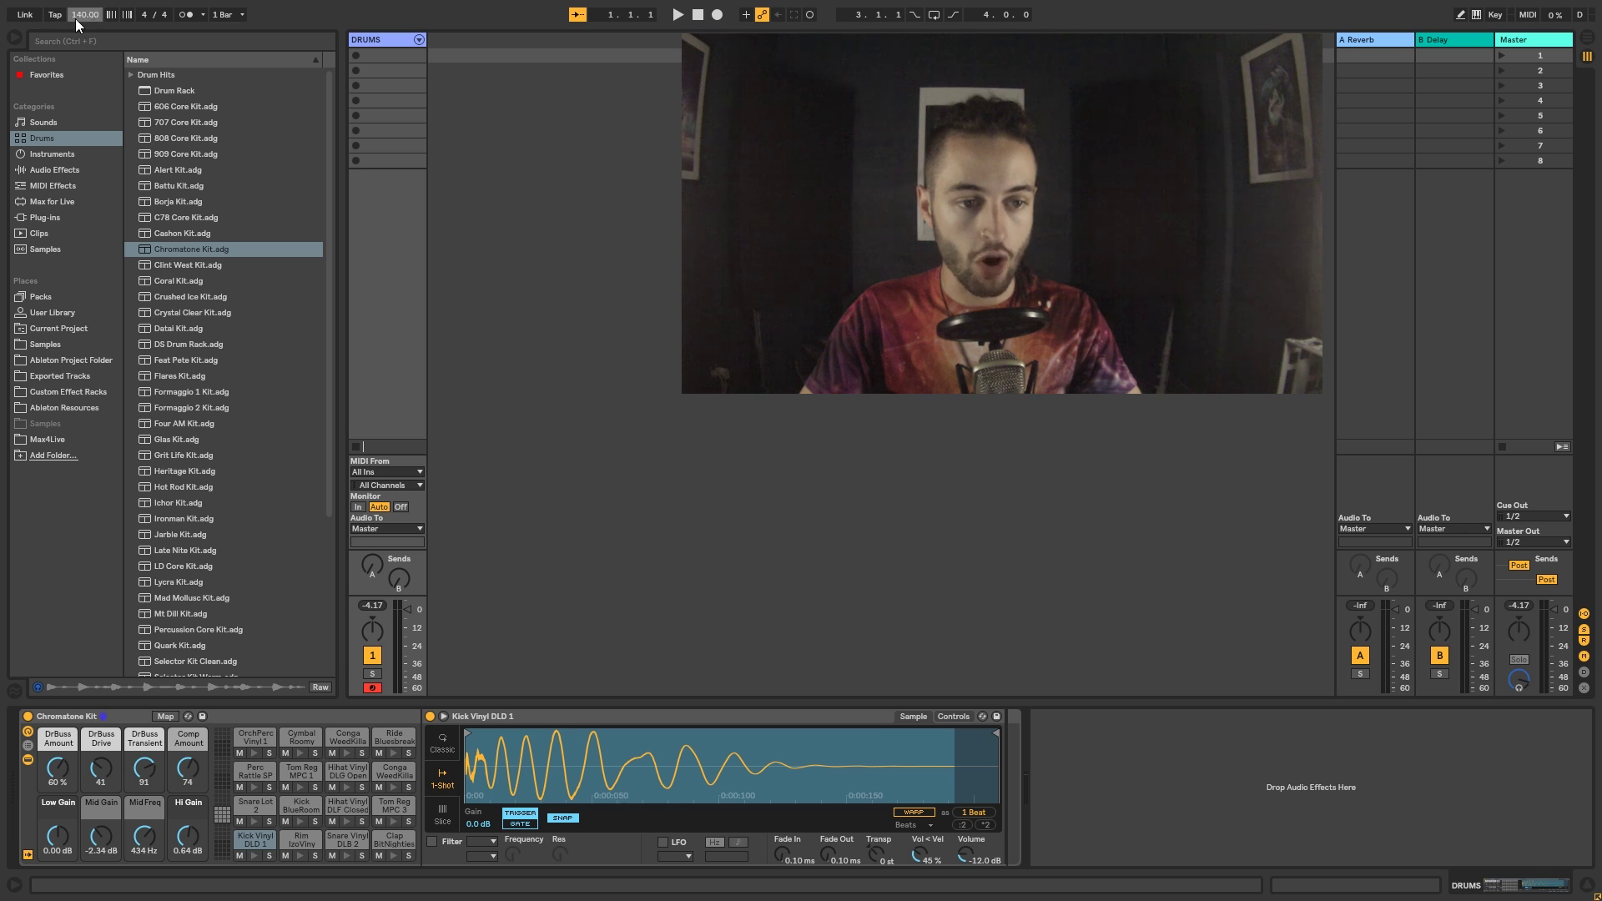
type("1")
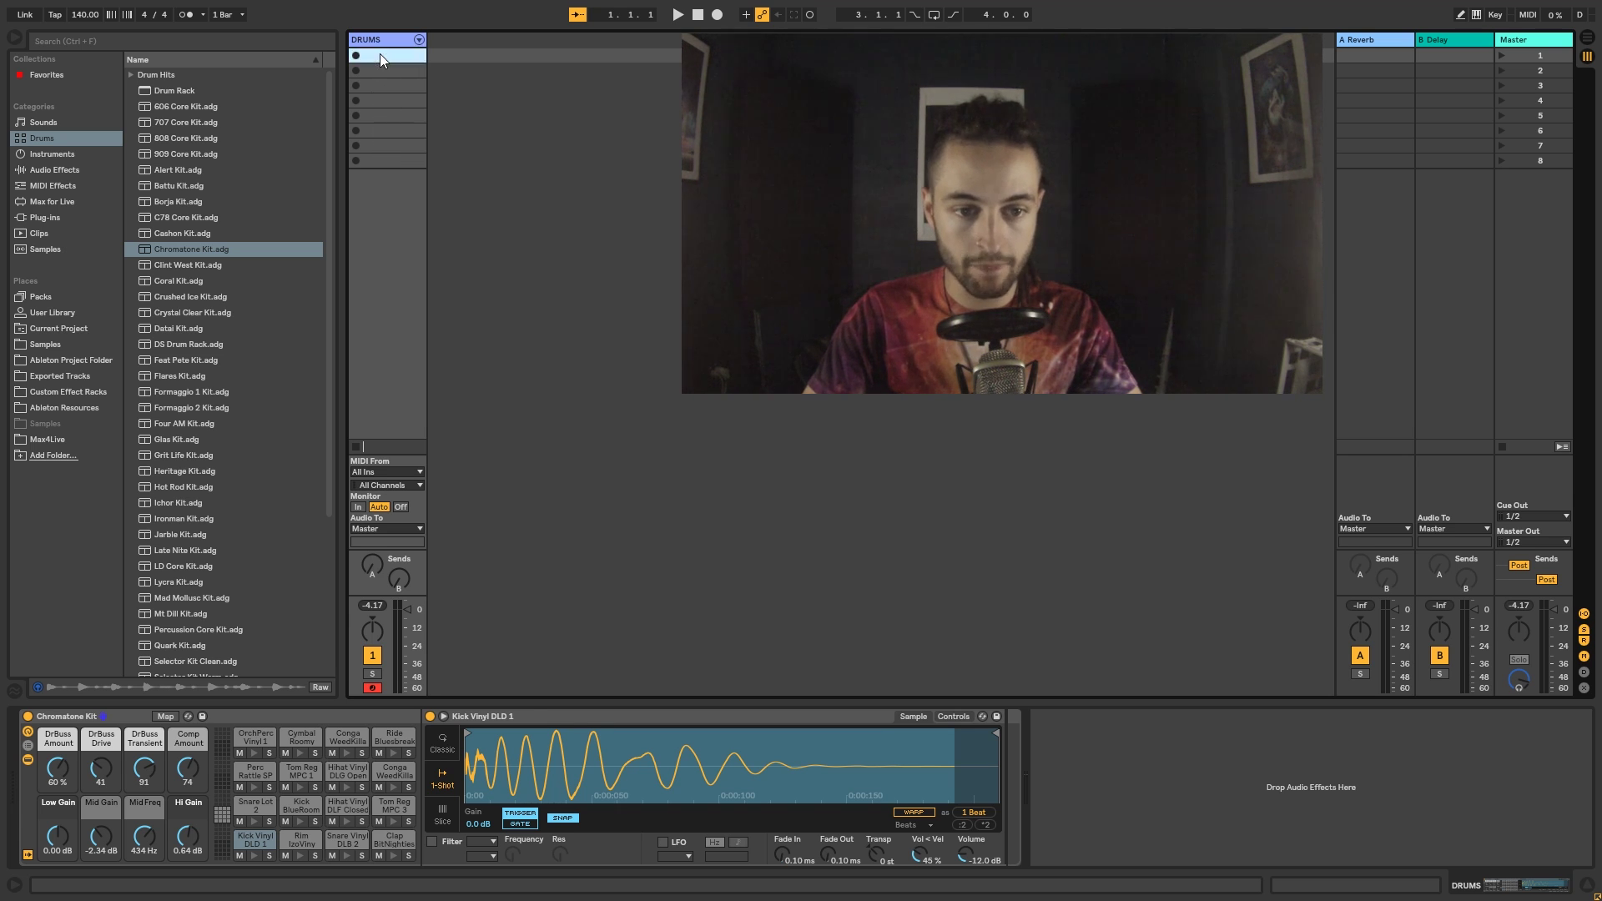
Create an empty clip in the first DRUMS slot, enlarge the note editor and enable preview.
double_click(380, 55)
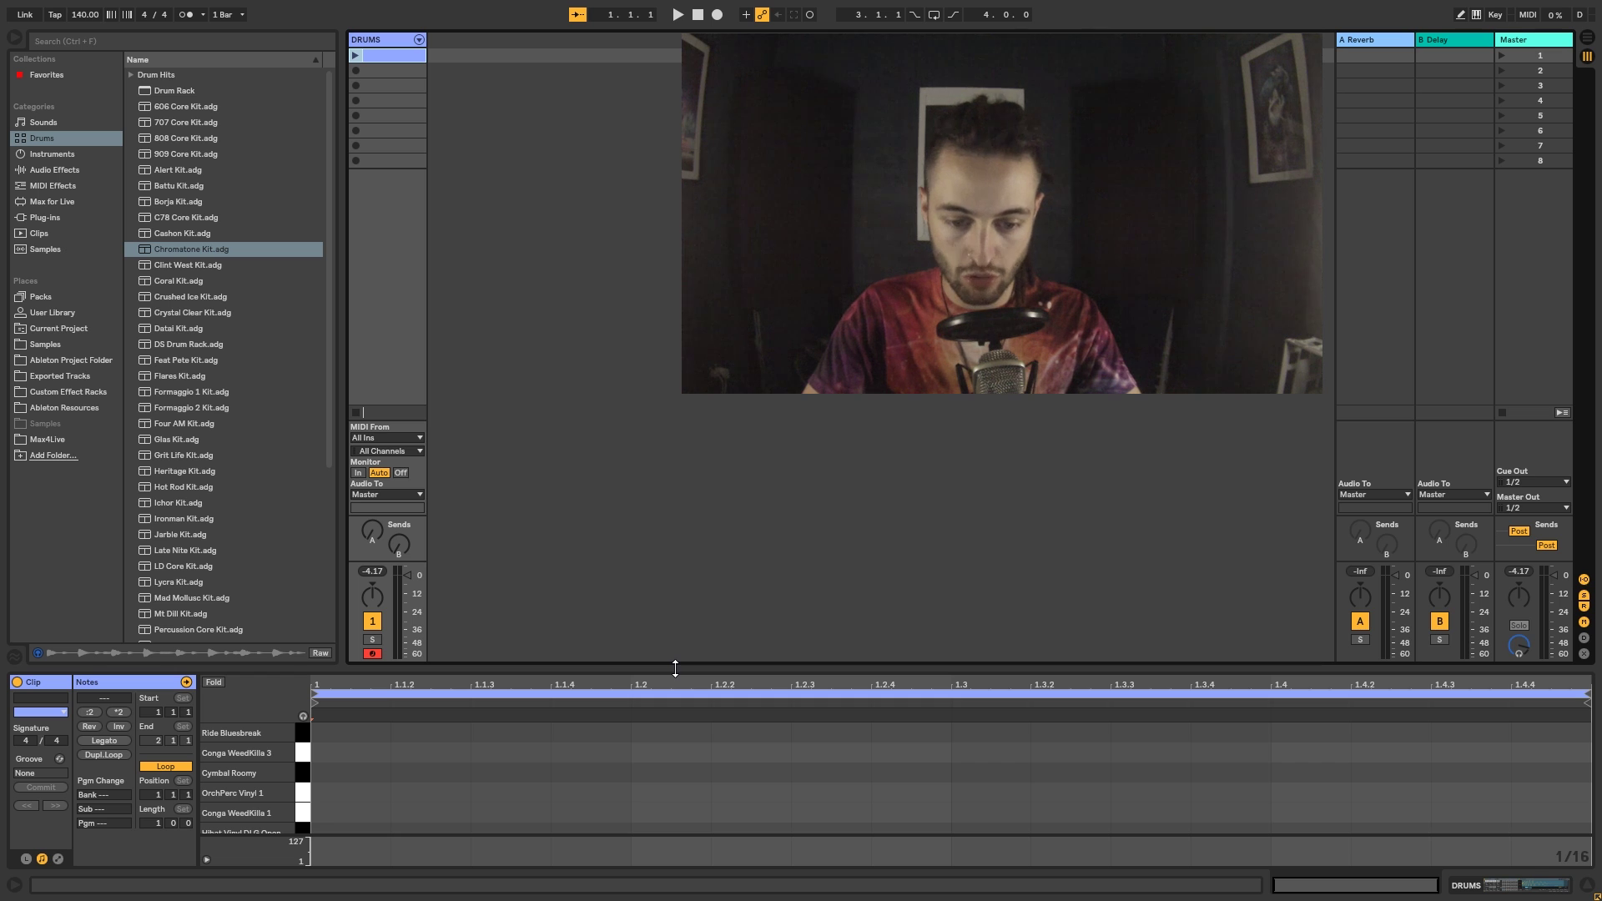
left_click_drag(675, 668, 702, 458)
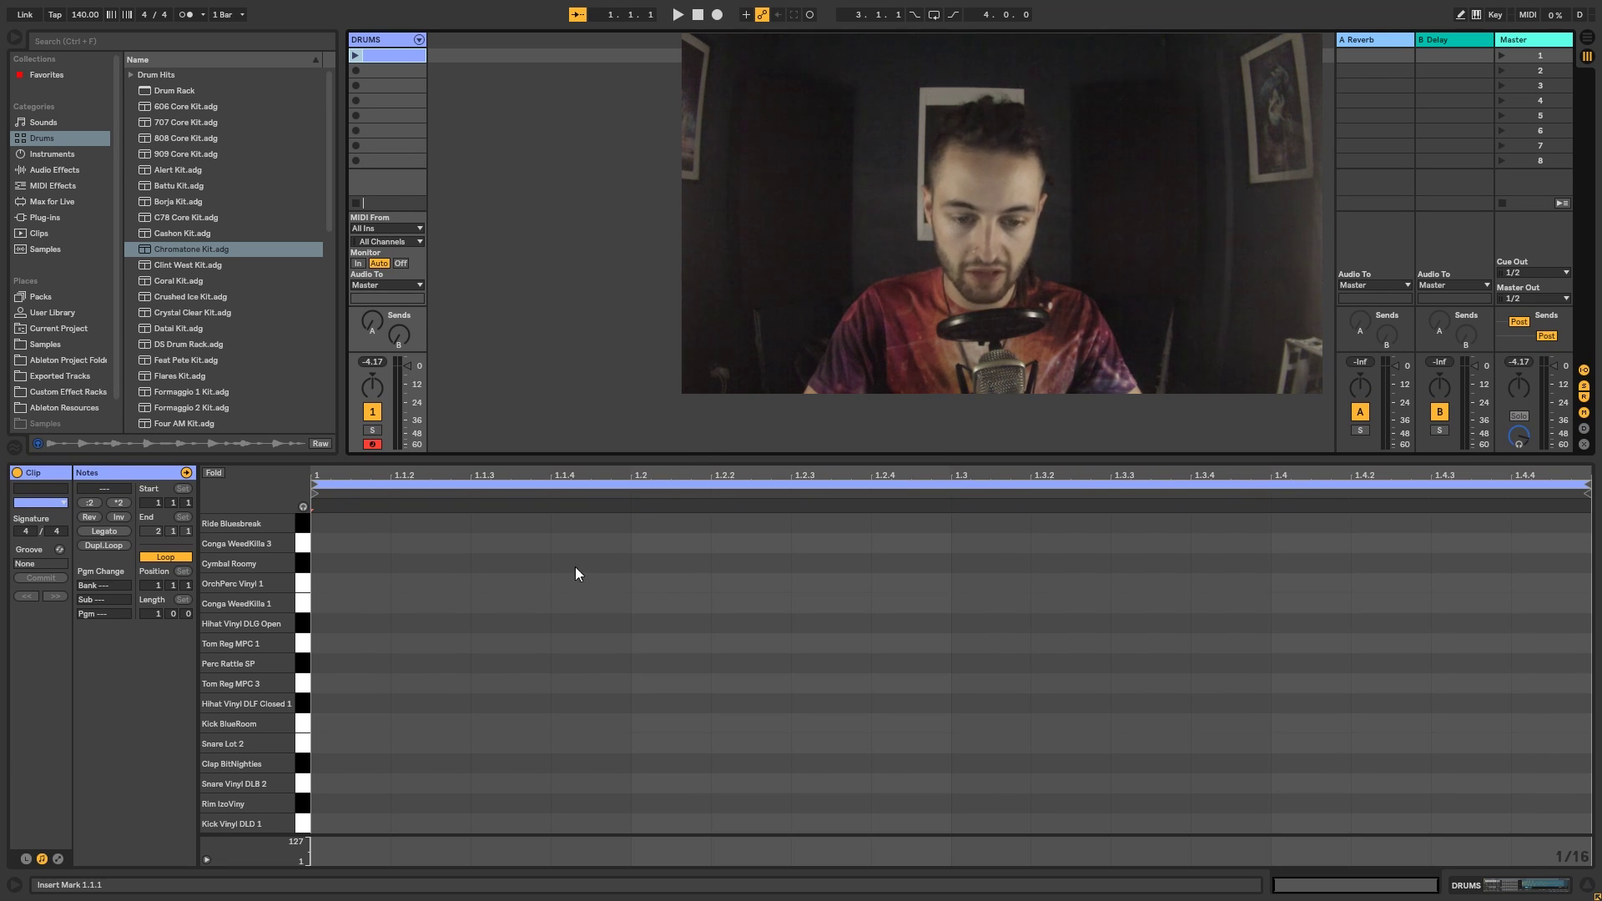
left_click(304, 506)
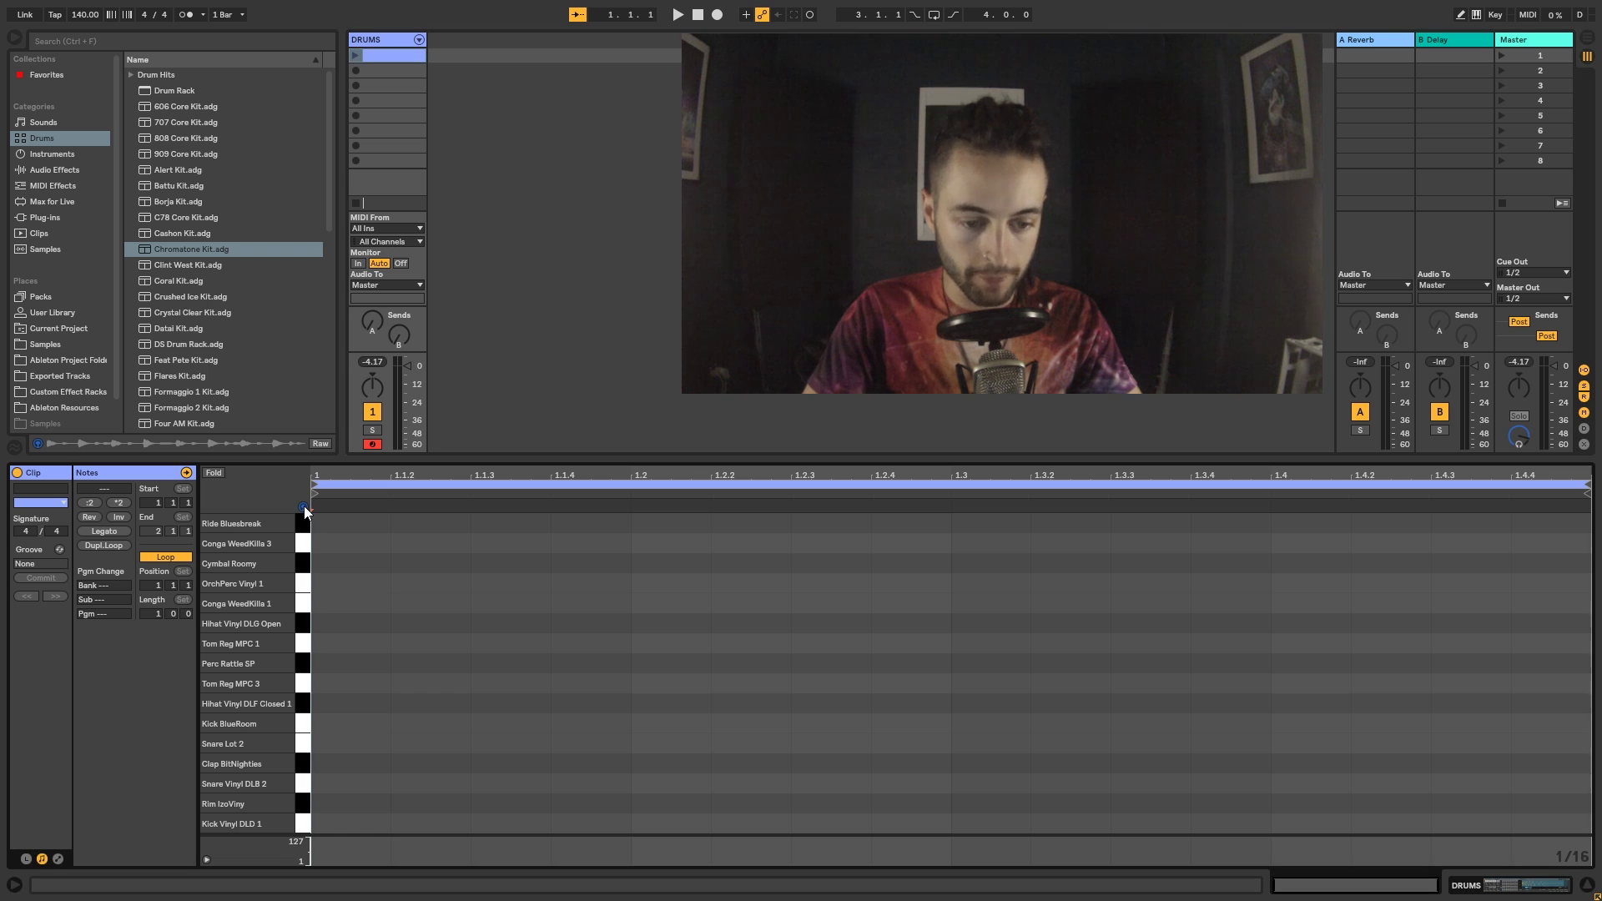
Audition the kit's pads: Clap BitNighties, Tom Reg MPC, Conga WeedKilla and Kick Vinyl DLD 1.
left_click(303, 763)
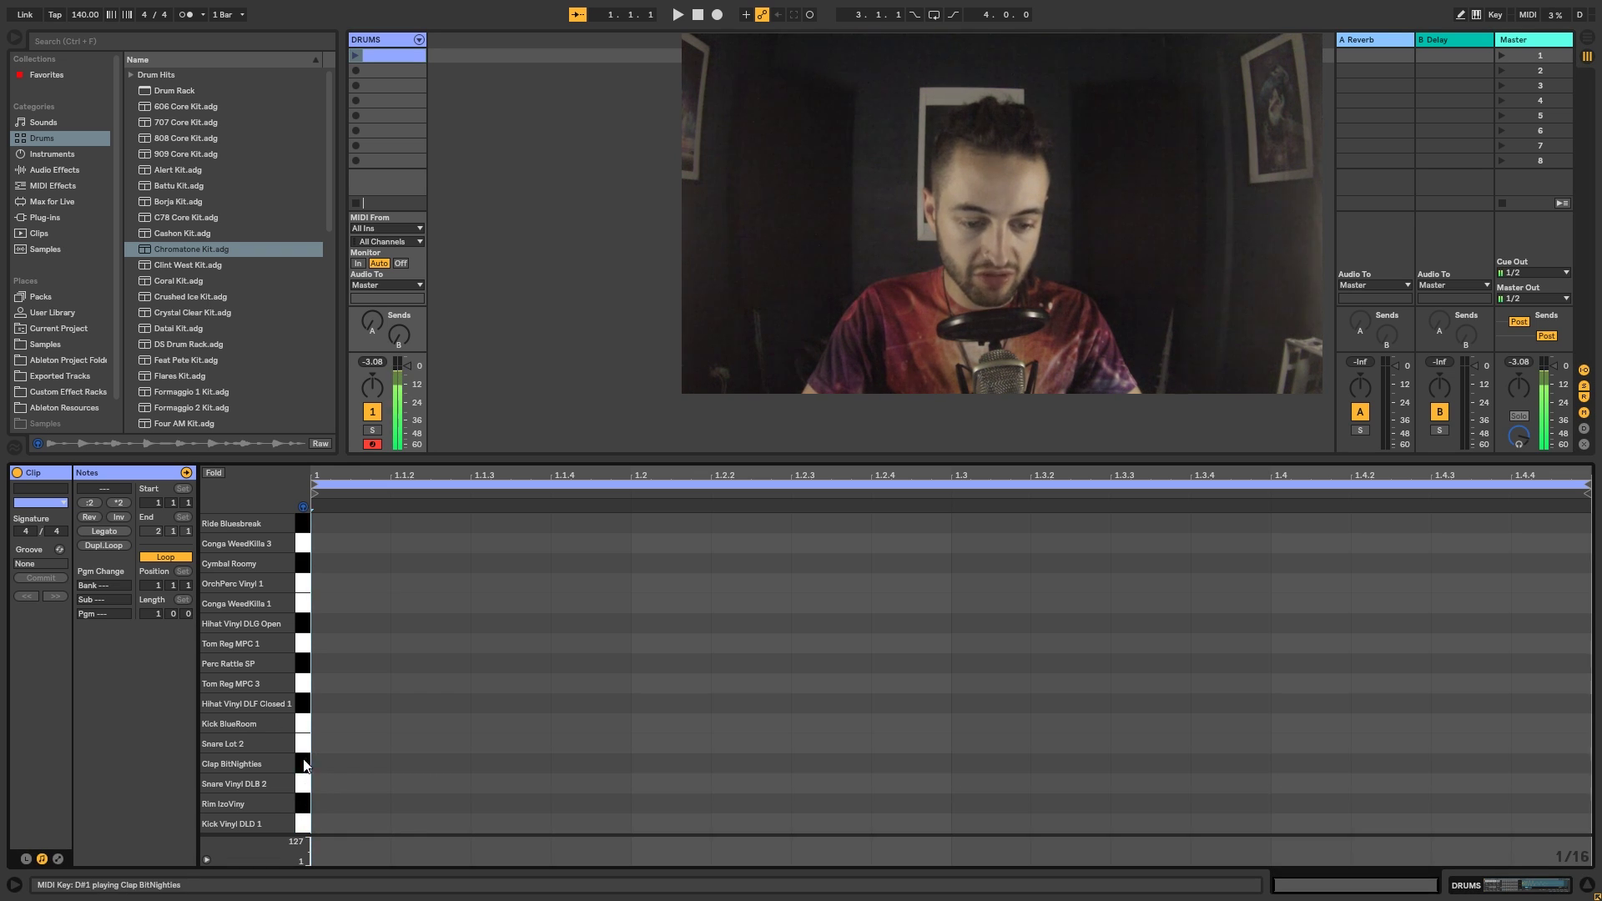
left_click(306, 685)
left_click(301, 650)
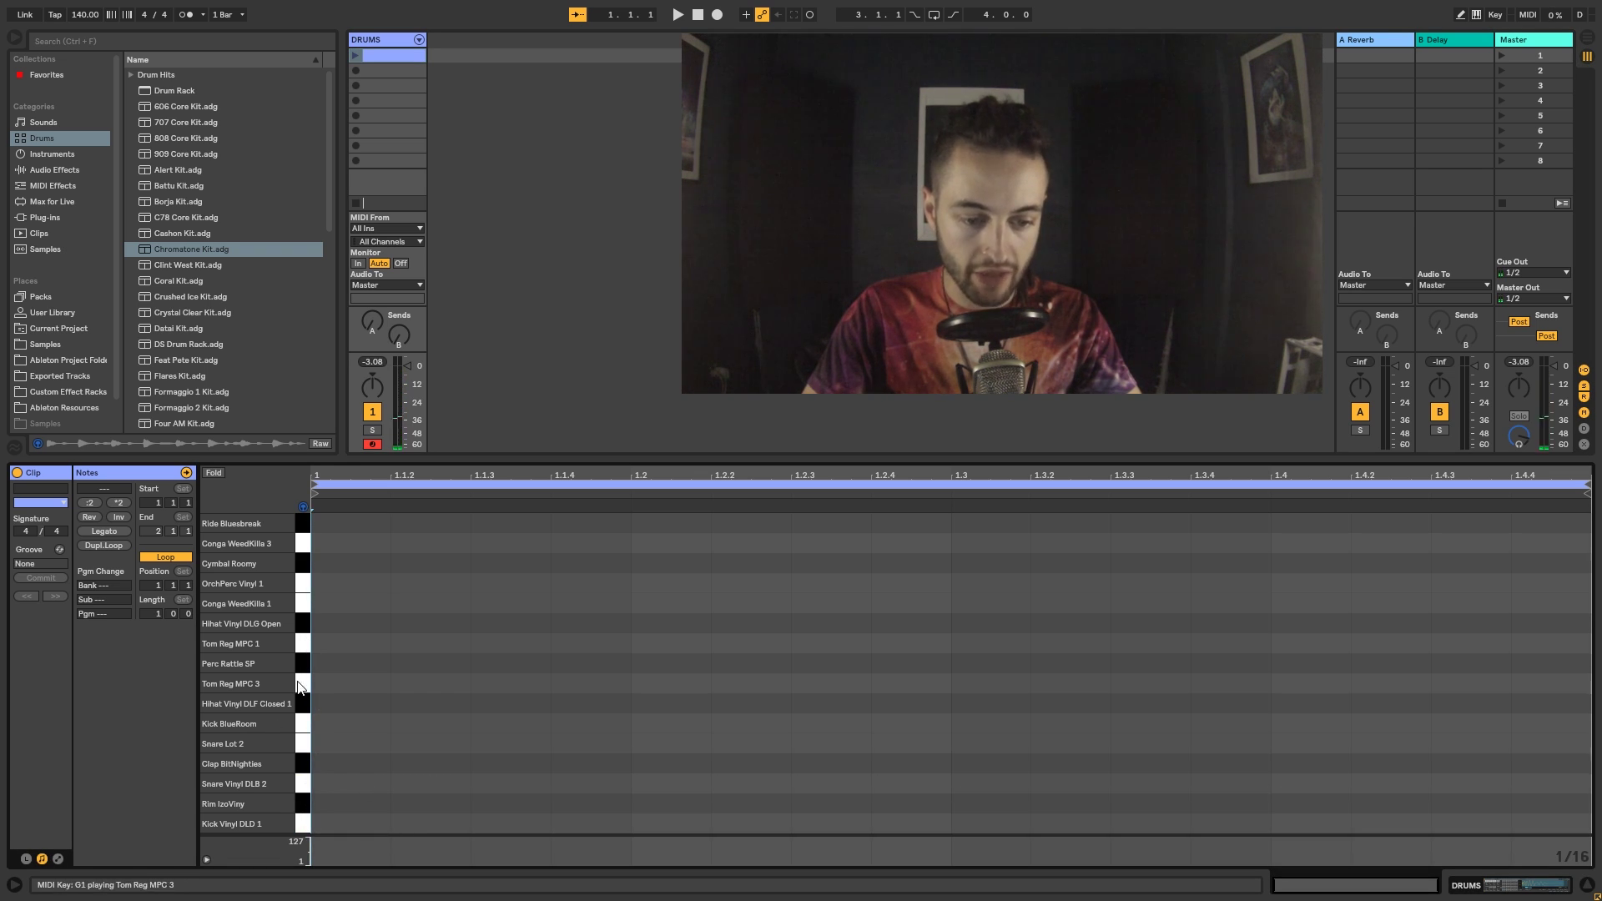
left_click(303, 624)
left_click(305, 604)
left_click(302, 557)
left_click(302, 523)
left_click(302, 602)
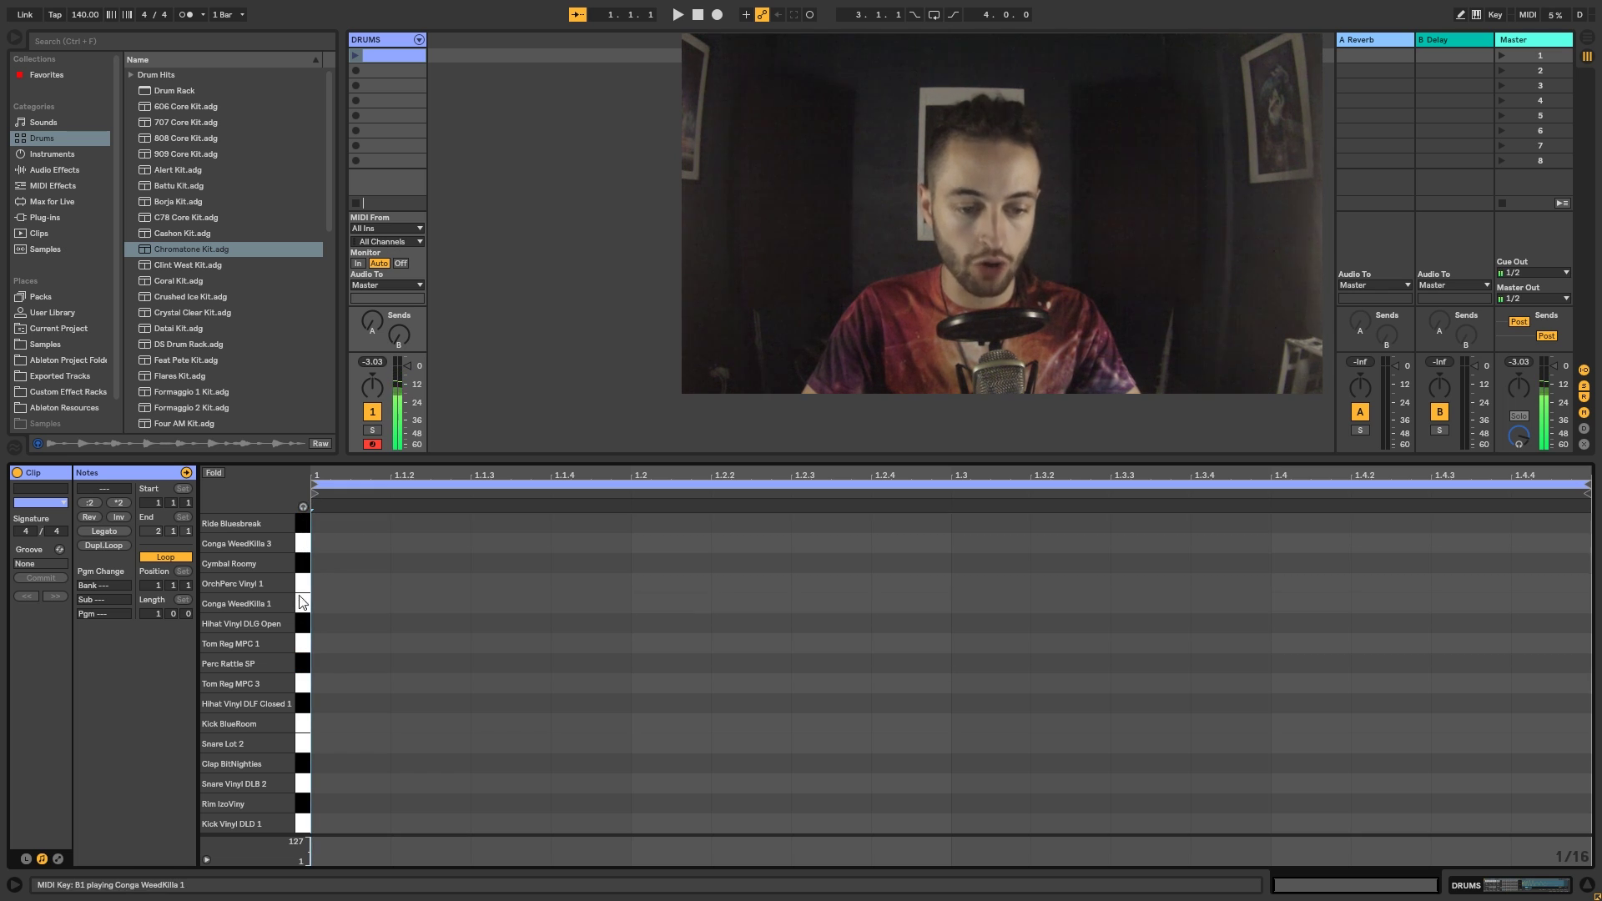
left_click(303, 506)
left_click(302, 826)
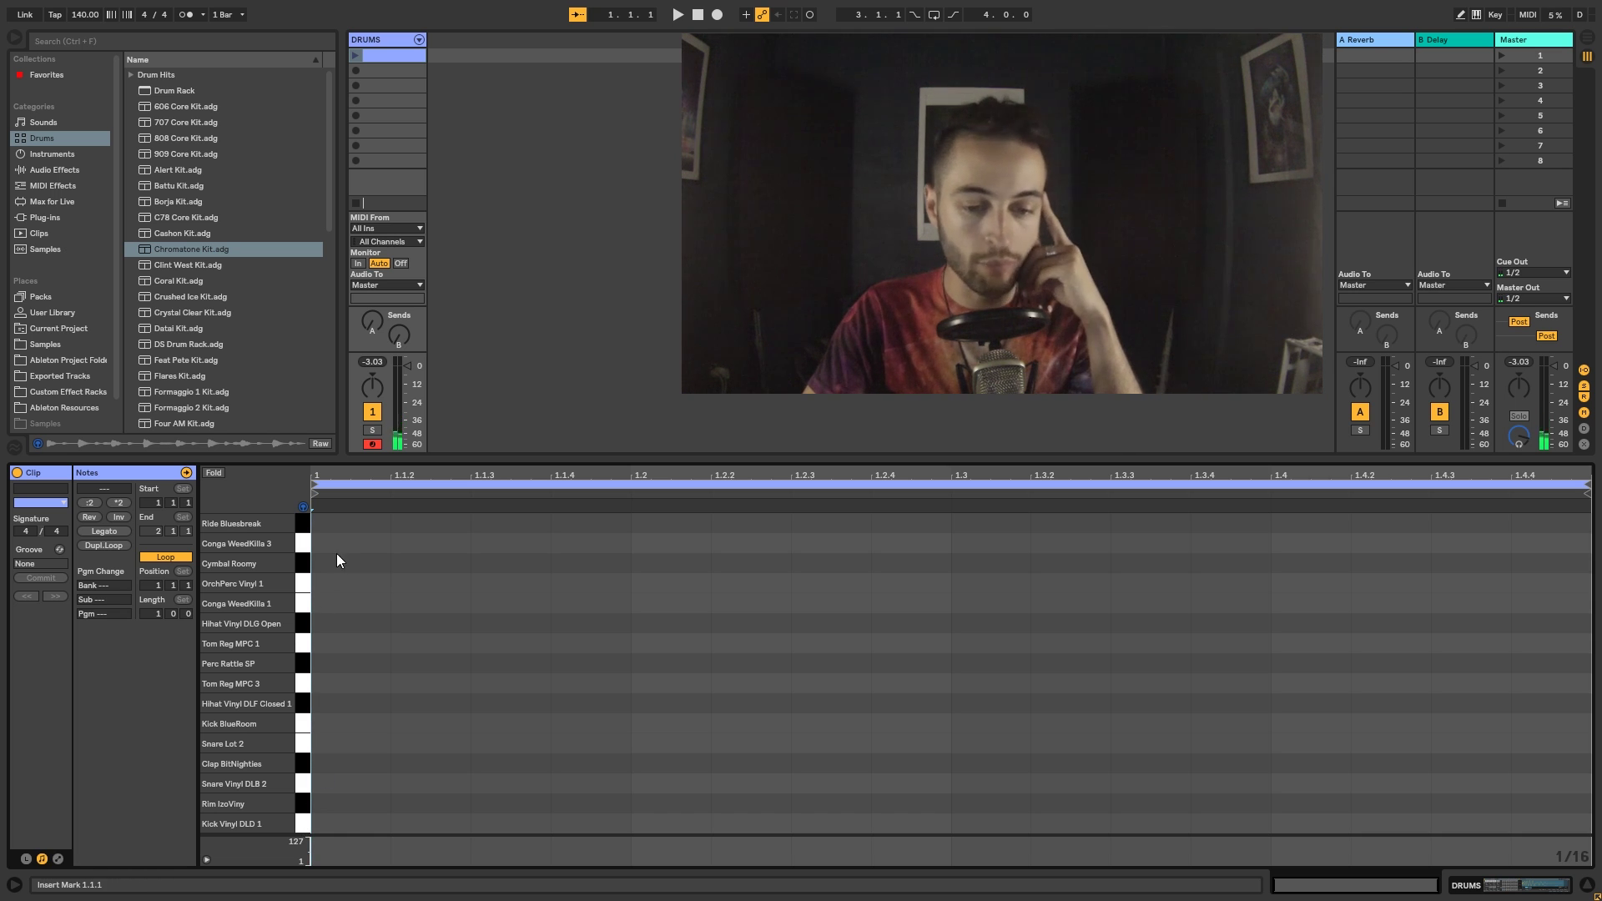
left_click_drag(336, 526, 1573, 858)
Select each of the clip's four beats in turn to check the grid divisions.
left_click(1013, 730)
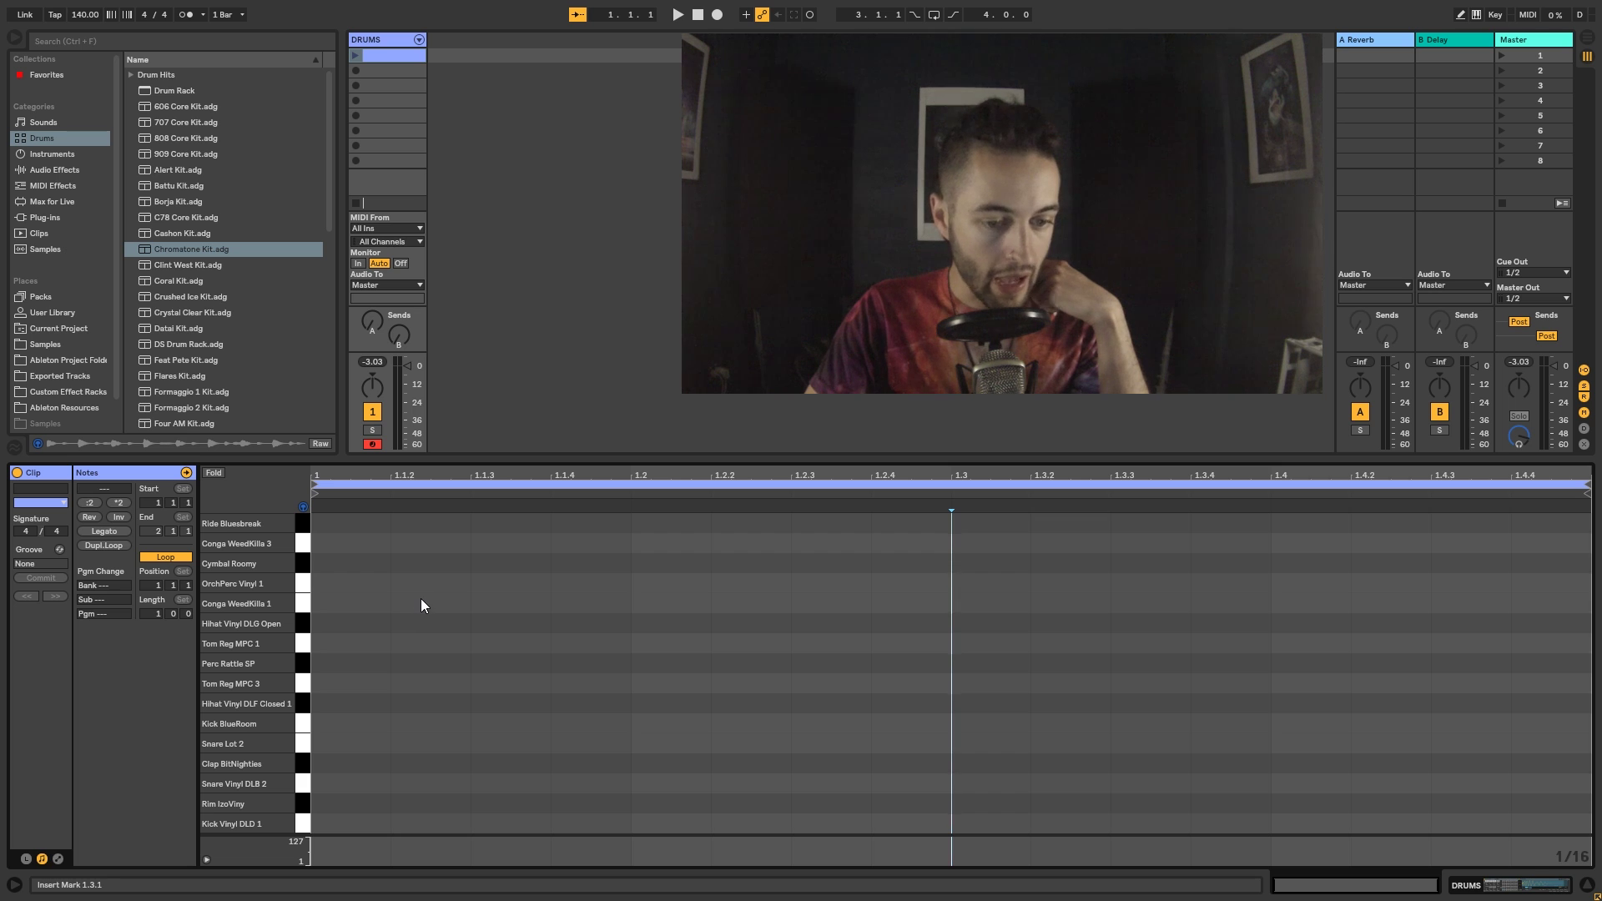
left_click_drag(318, 515, 634, 763)
left_click_drag(639, 536, 950, 821)
left_click_drag(958, 544, 1284, 809)
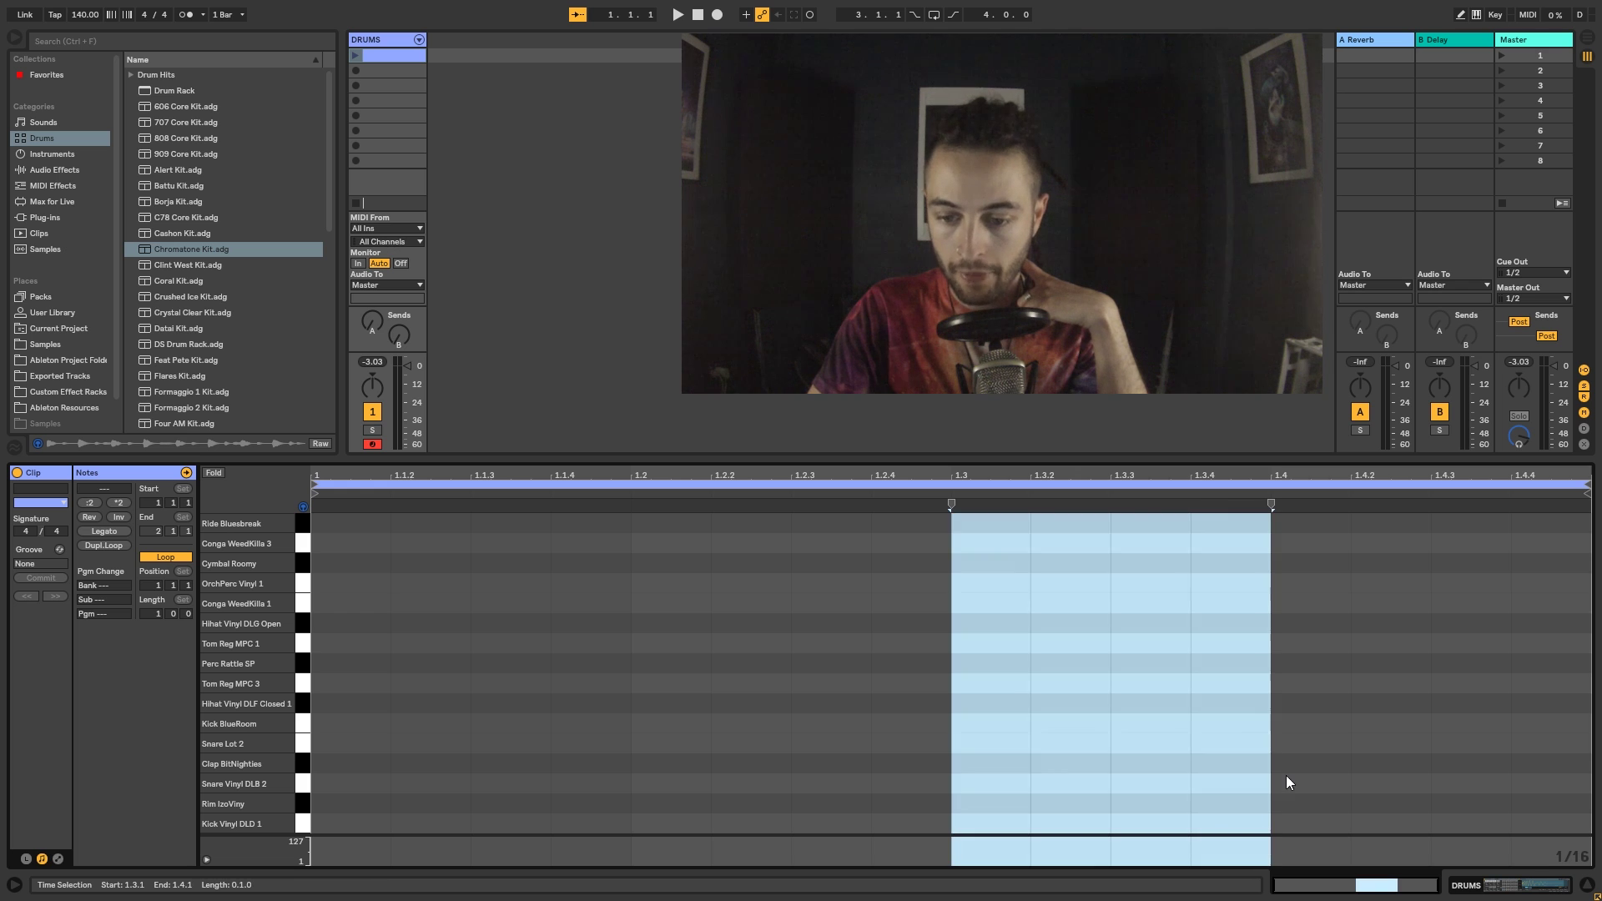
left_click_drag(1294, 544, 1522, 847)
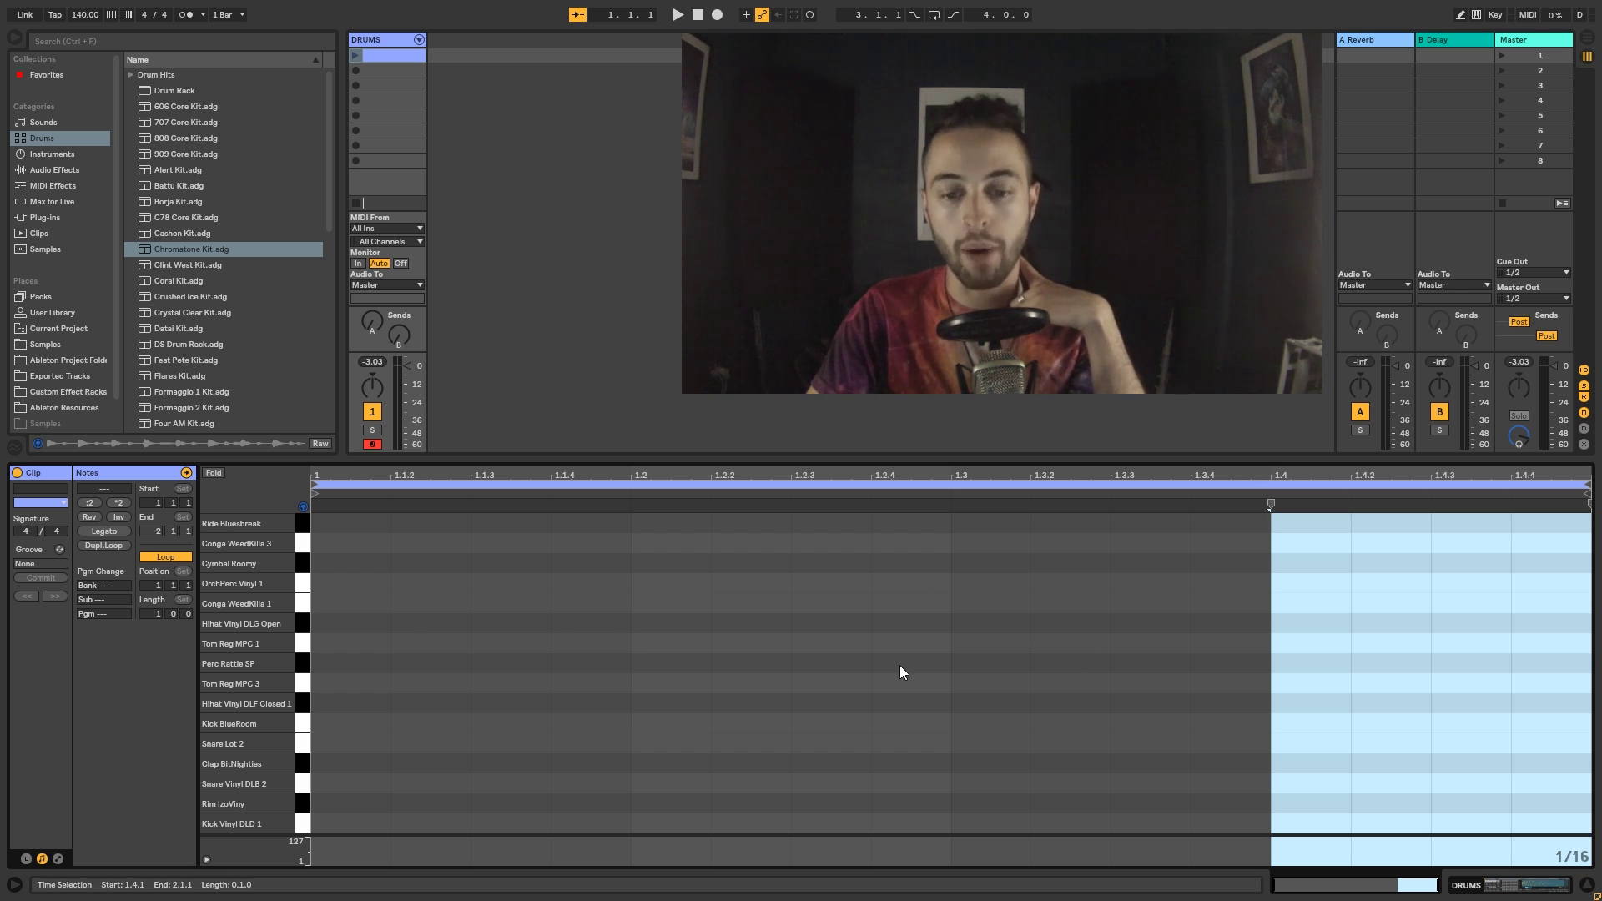
Keep the 1/16 fixed grid and add a Conga WeedKilla 1 note at 1.2.3.
right_click(959, 697)
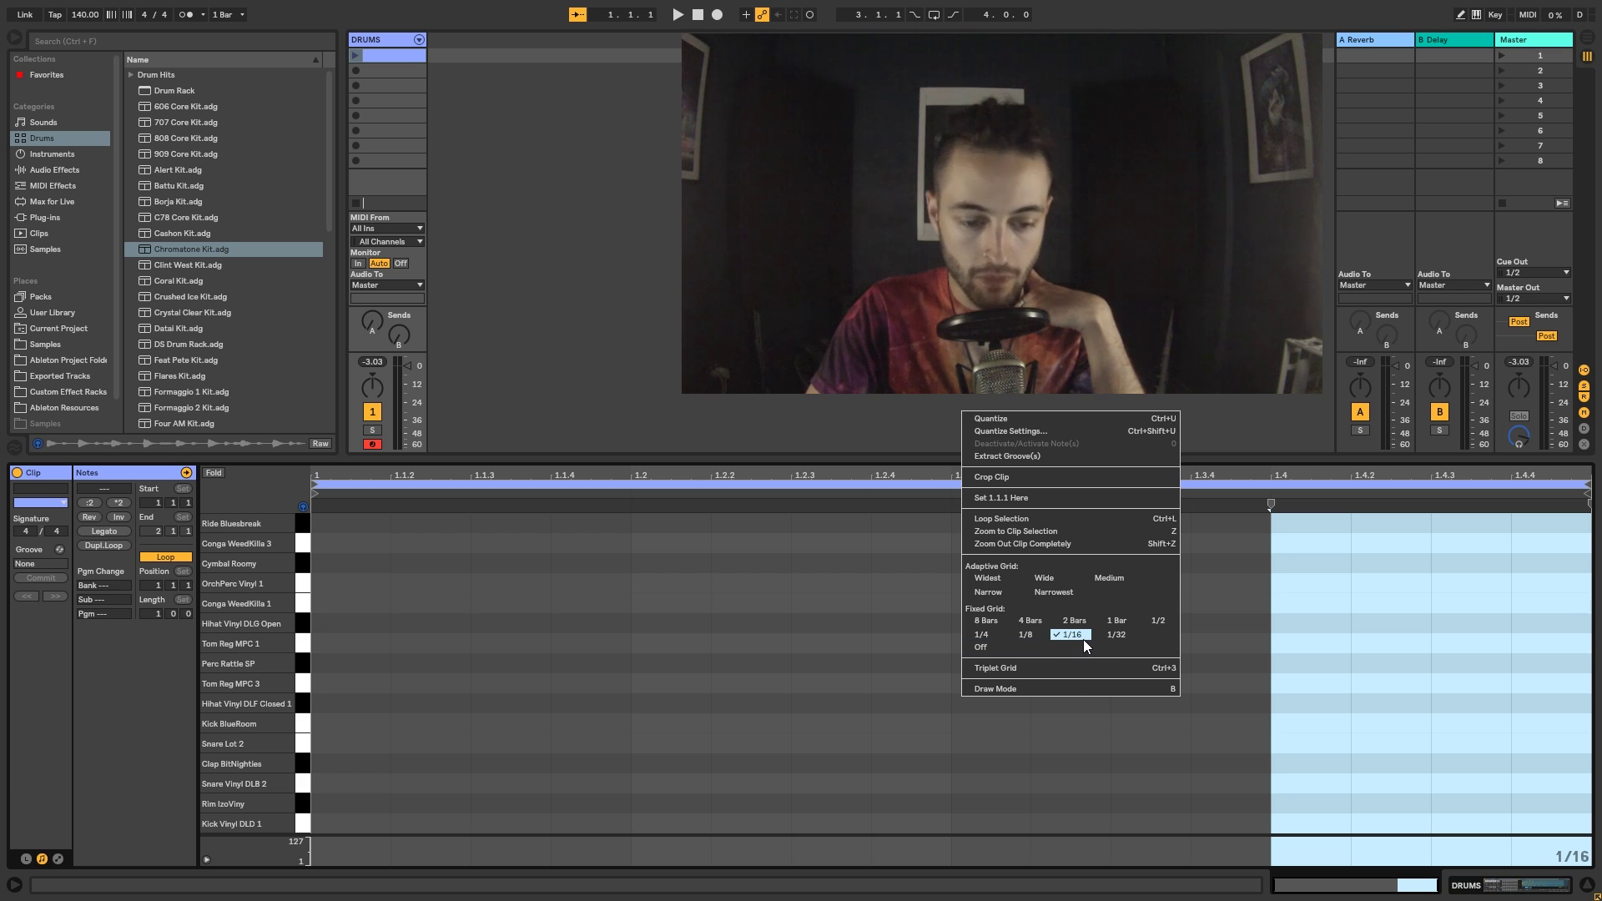
left_click(848, 701)
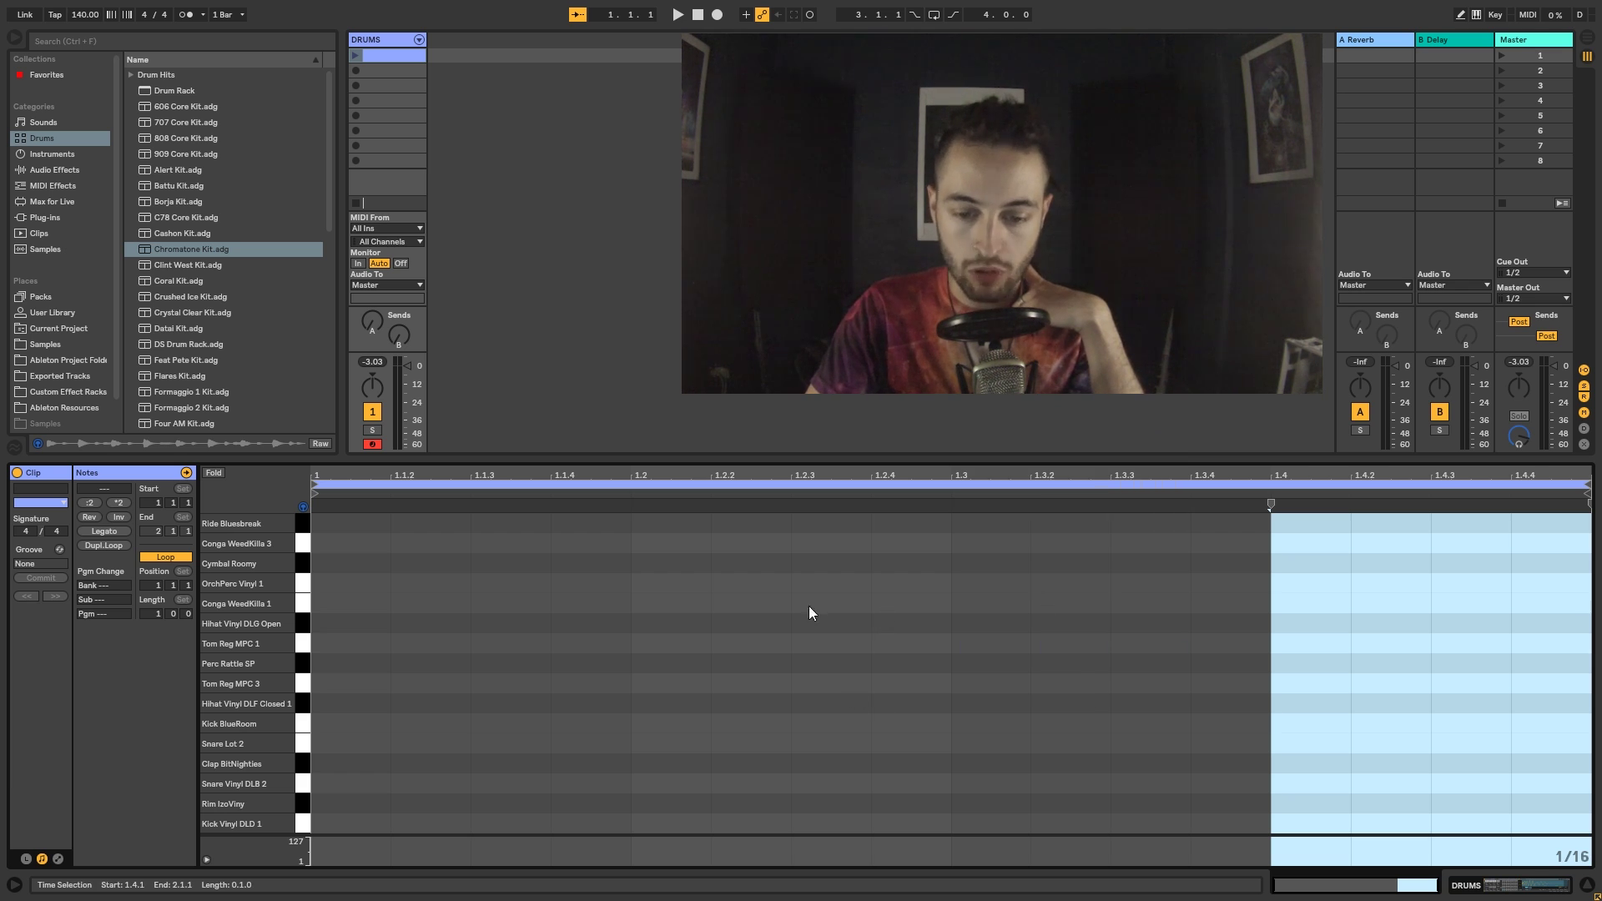
double_click(852, 608)
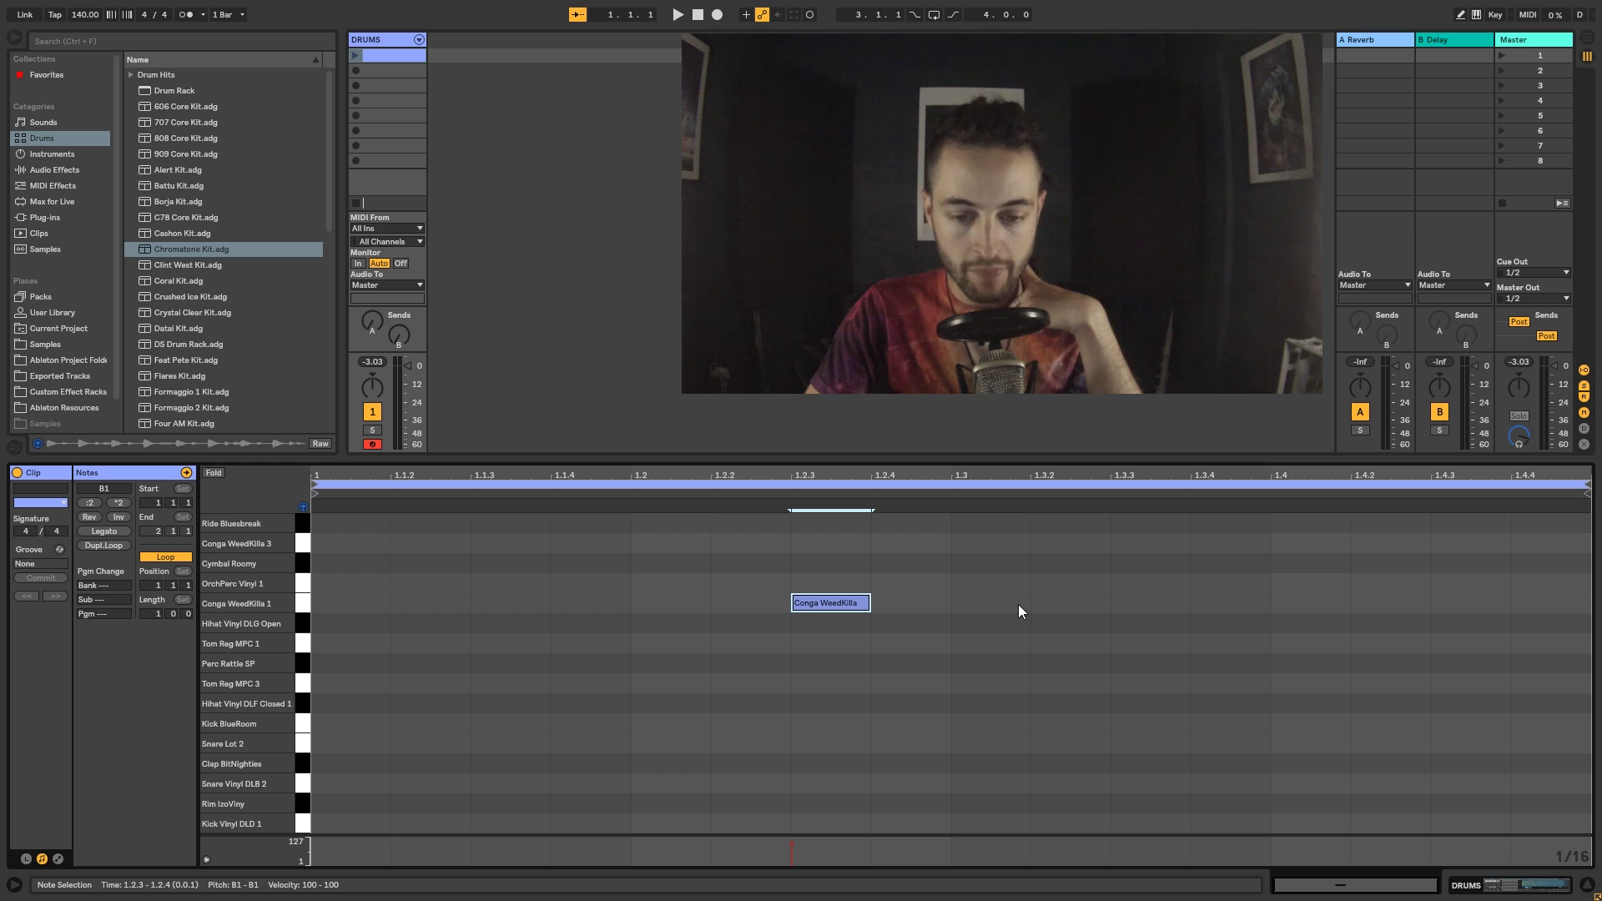
Add conga notes at 1.3.2, 1.4 and 1.4.3, then remove the 1.4 and 1.4.3 ones.
double_click(1056, 604)
double_click(1315, 604)
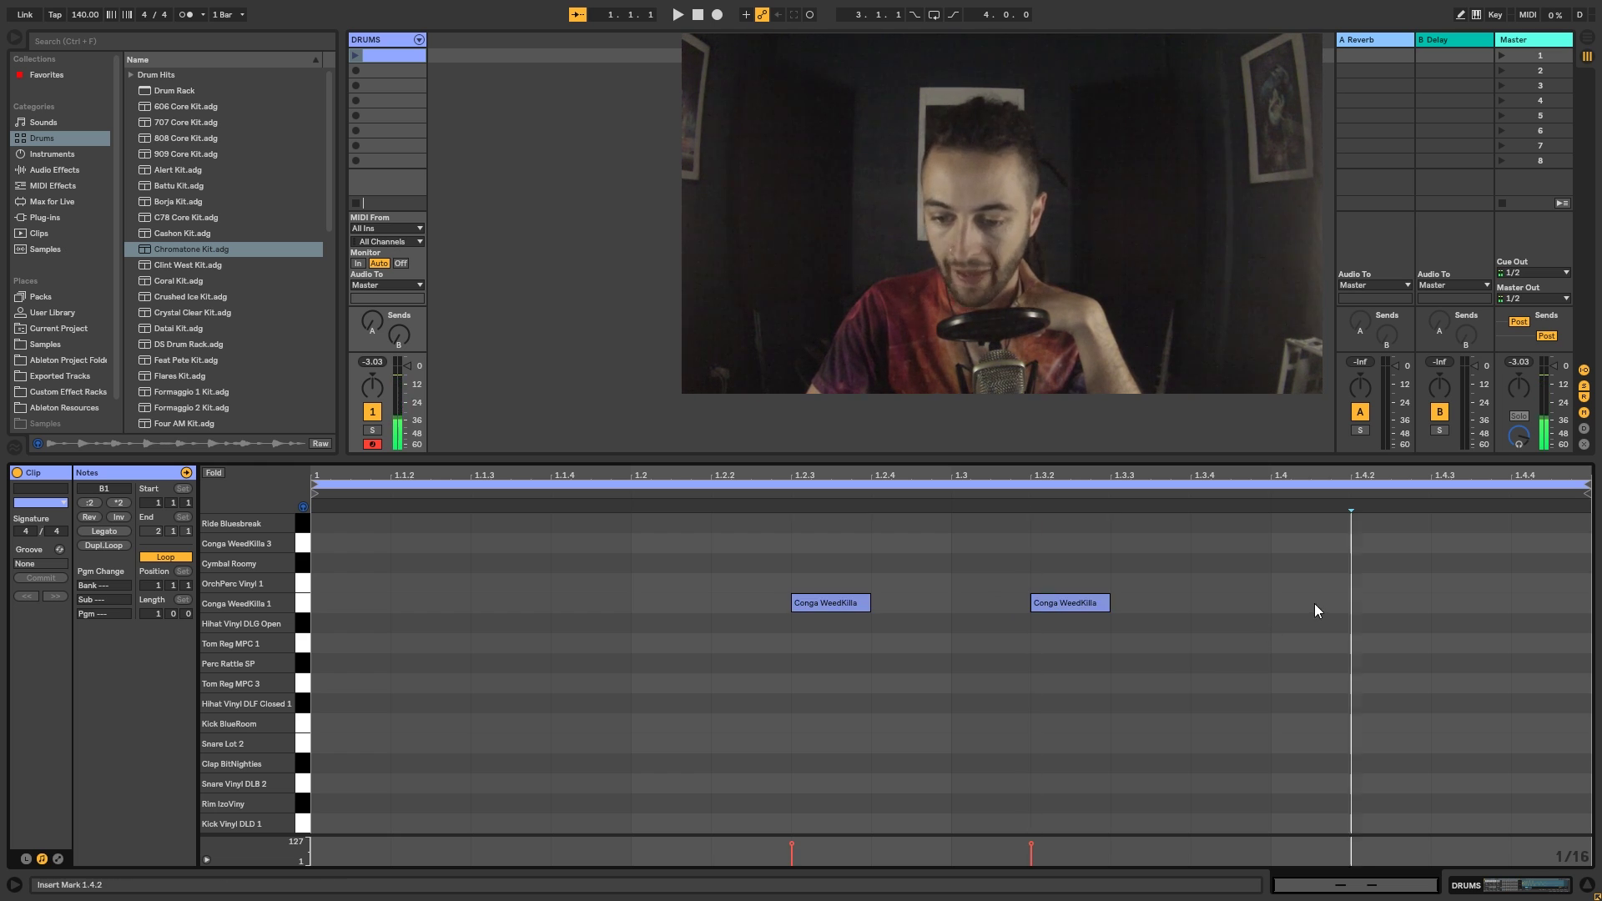
double_click(1469, 604)
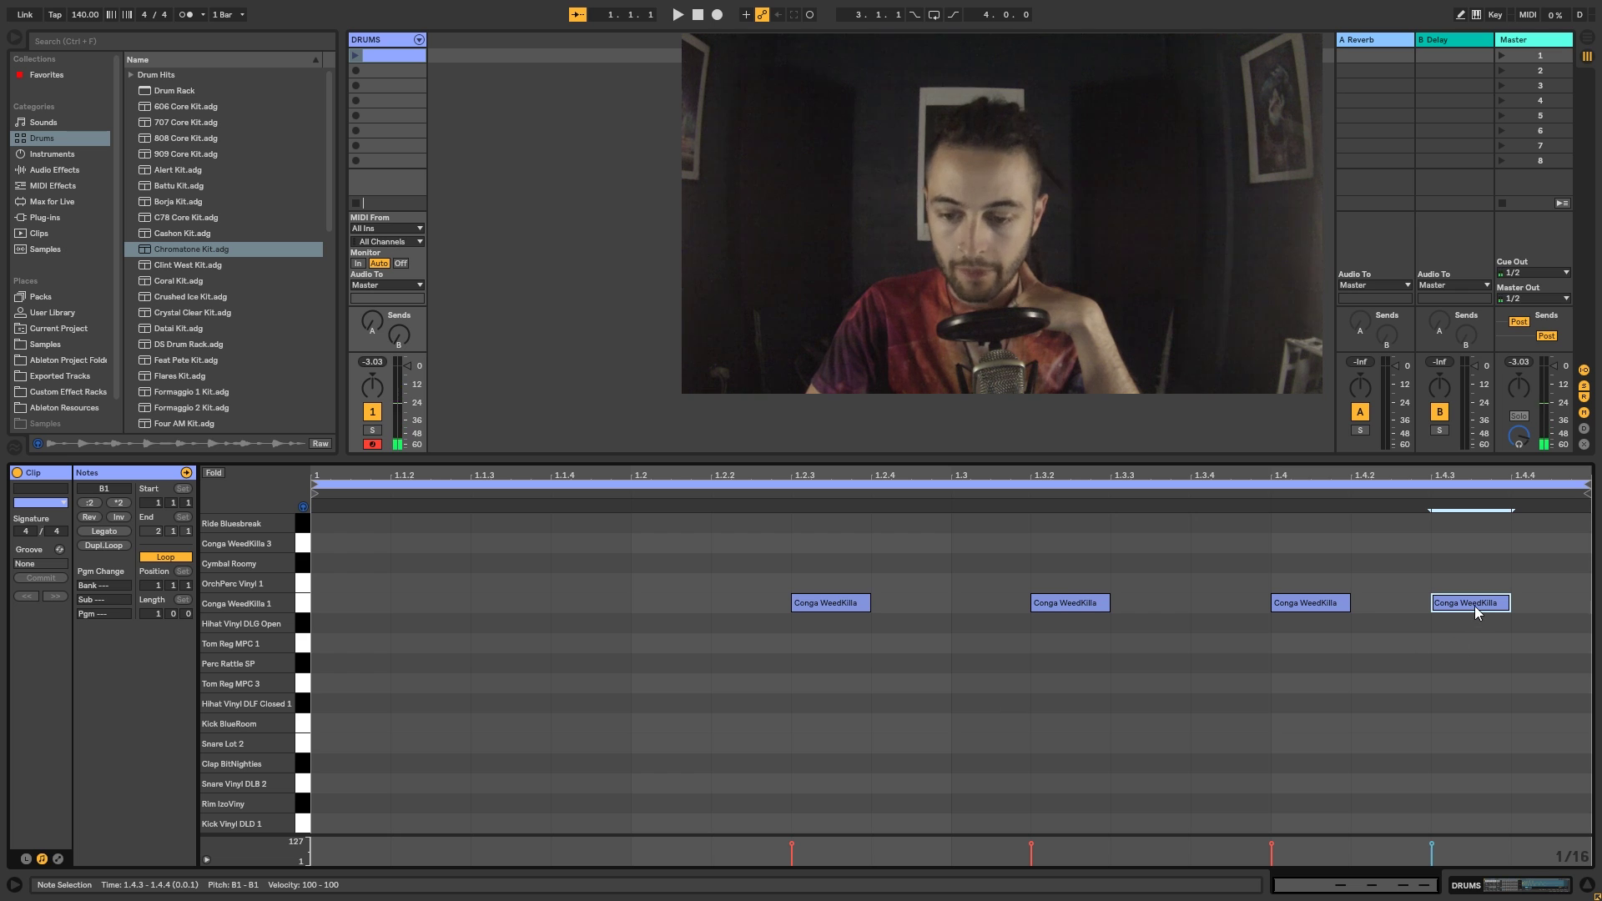
double_click(1479, 611)
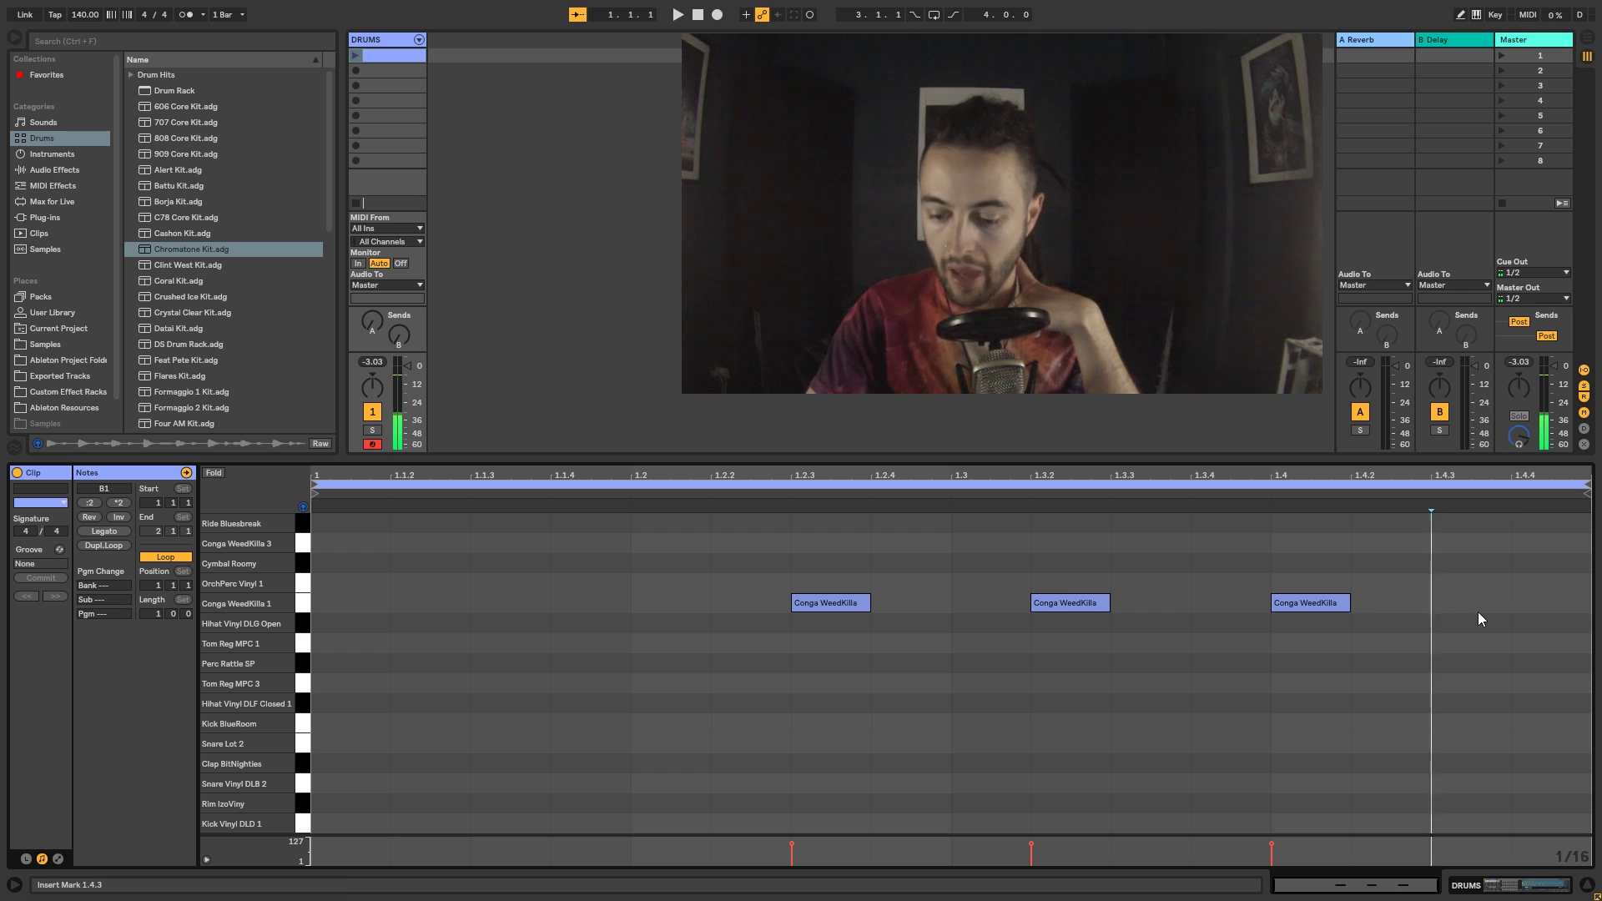
double_click(1300, 604)
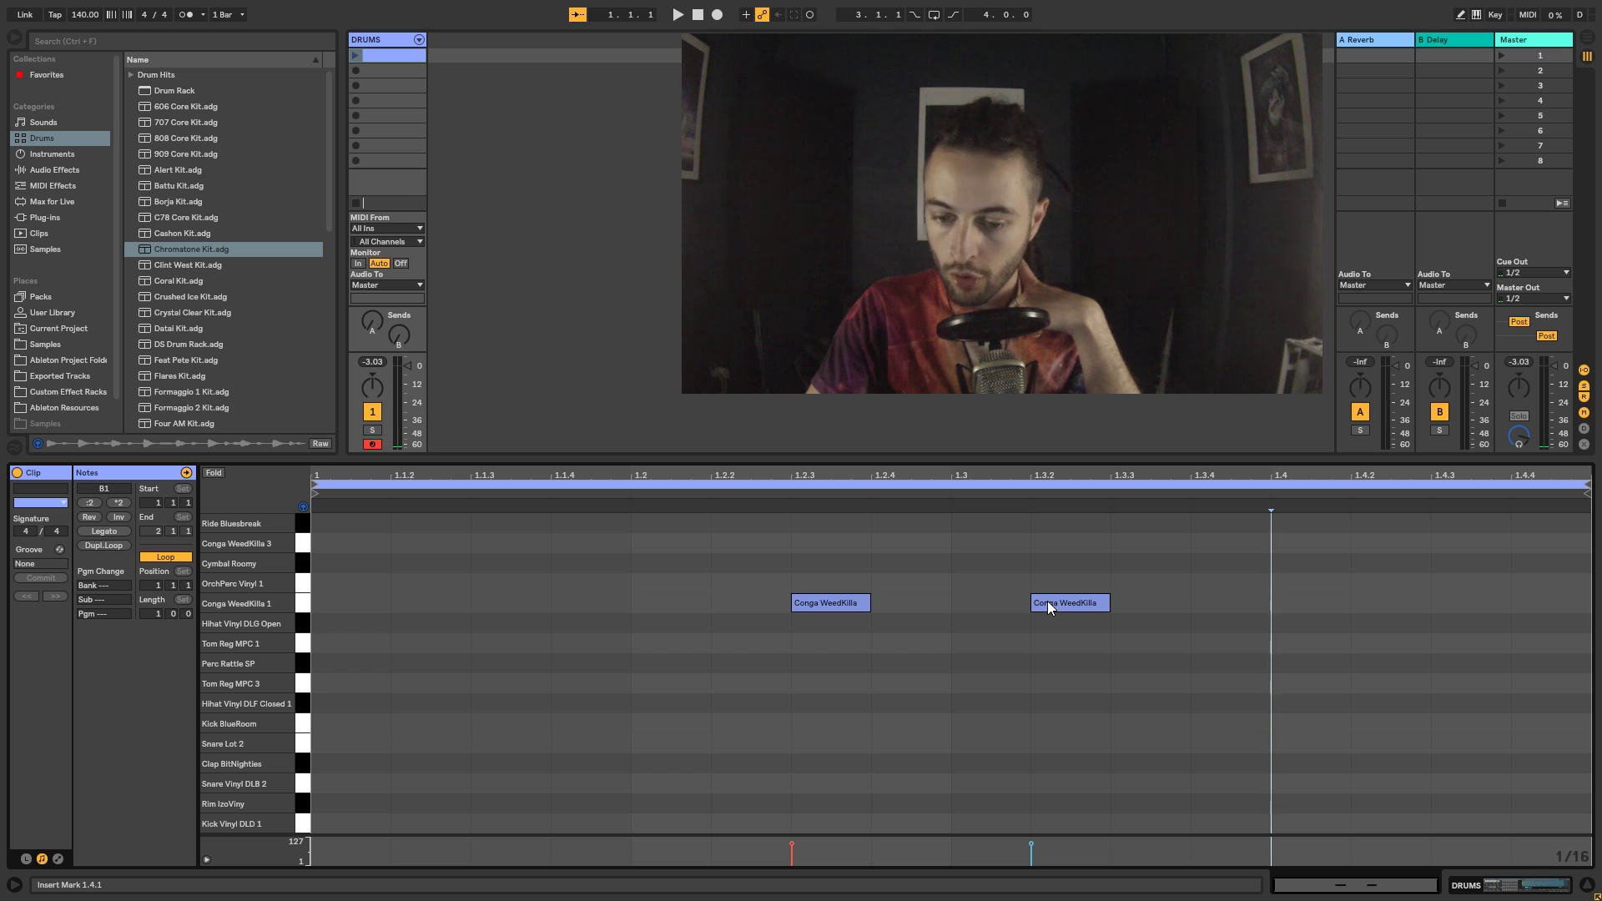
Turn the remaining conga note into a Kick BlueRoom hit spanning 1.3 to 1.3.2.
mouse_move(1048, 604)
left_mouse_down()
mouse_move(1377, 612)
mouse_move(972, 611)
mouse_move(973, 547)
mouse_move(991, 648)
mouse_move(1481, 543)
mouse_move(890, 778)
mouse_move(968, 788)
mouse_move(1143, 729)
mouse_move(1072, 745)
mouse_move(1096, 766)
mouse_move(701, 562)
mouse_move(1002, 772)
mouse_move(1211, 797)
mouse_move(679, 654)
mouse_move(571, 607)
left_mouse_up()
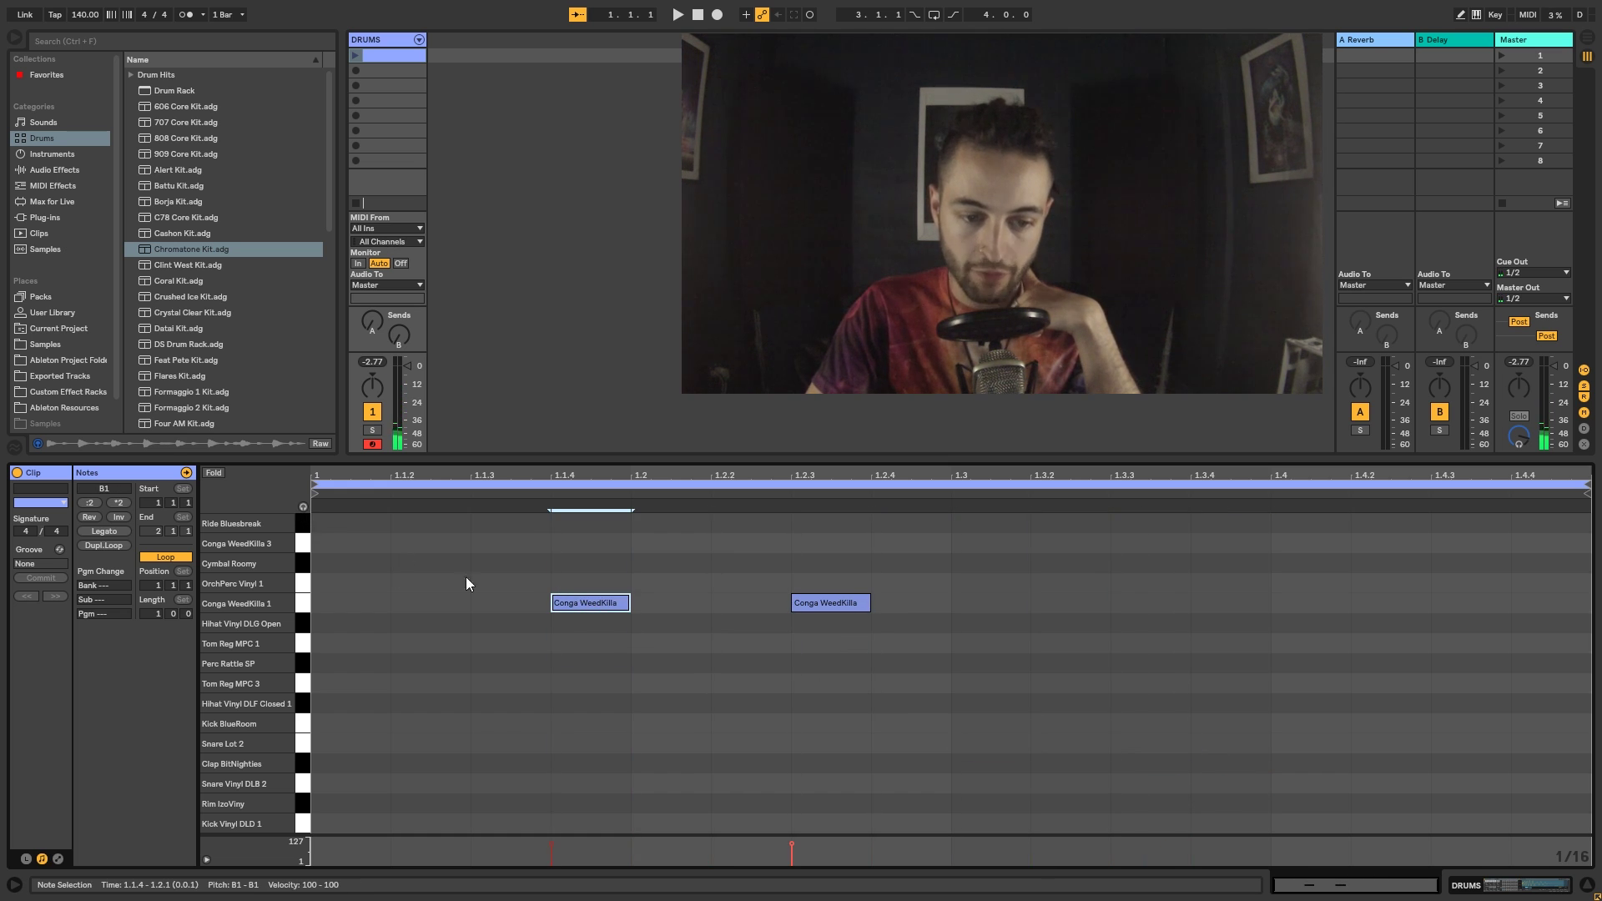
left_click_drag(600, 607, 612, 733)
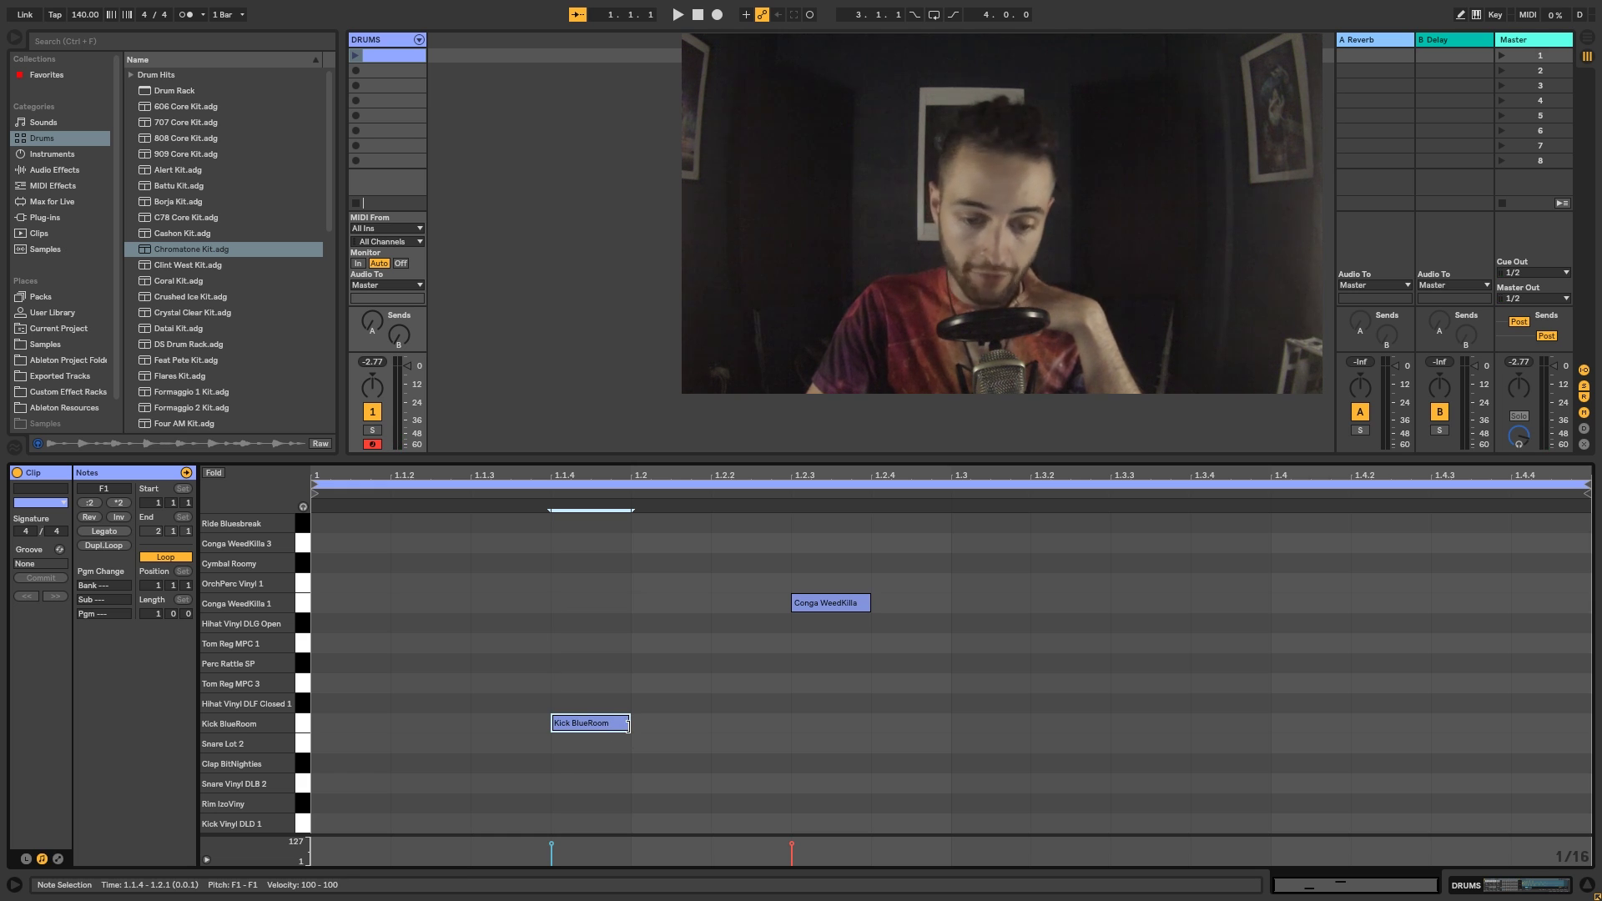
left_click_drag(629, 724, 1439, 715)
left_click_drag(548, 728, 968, 723)
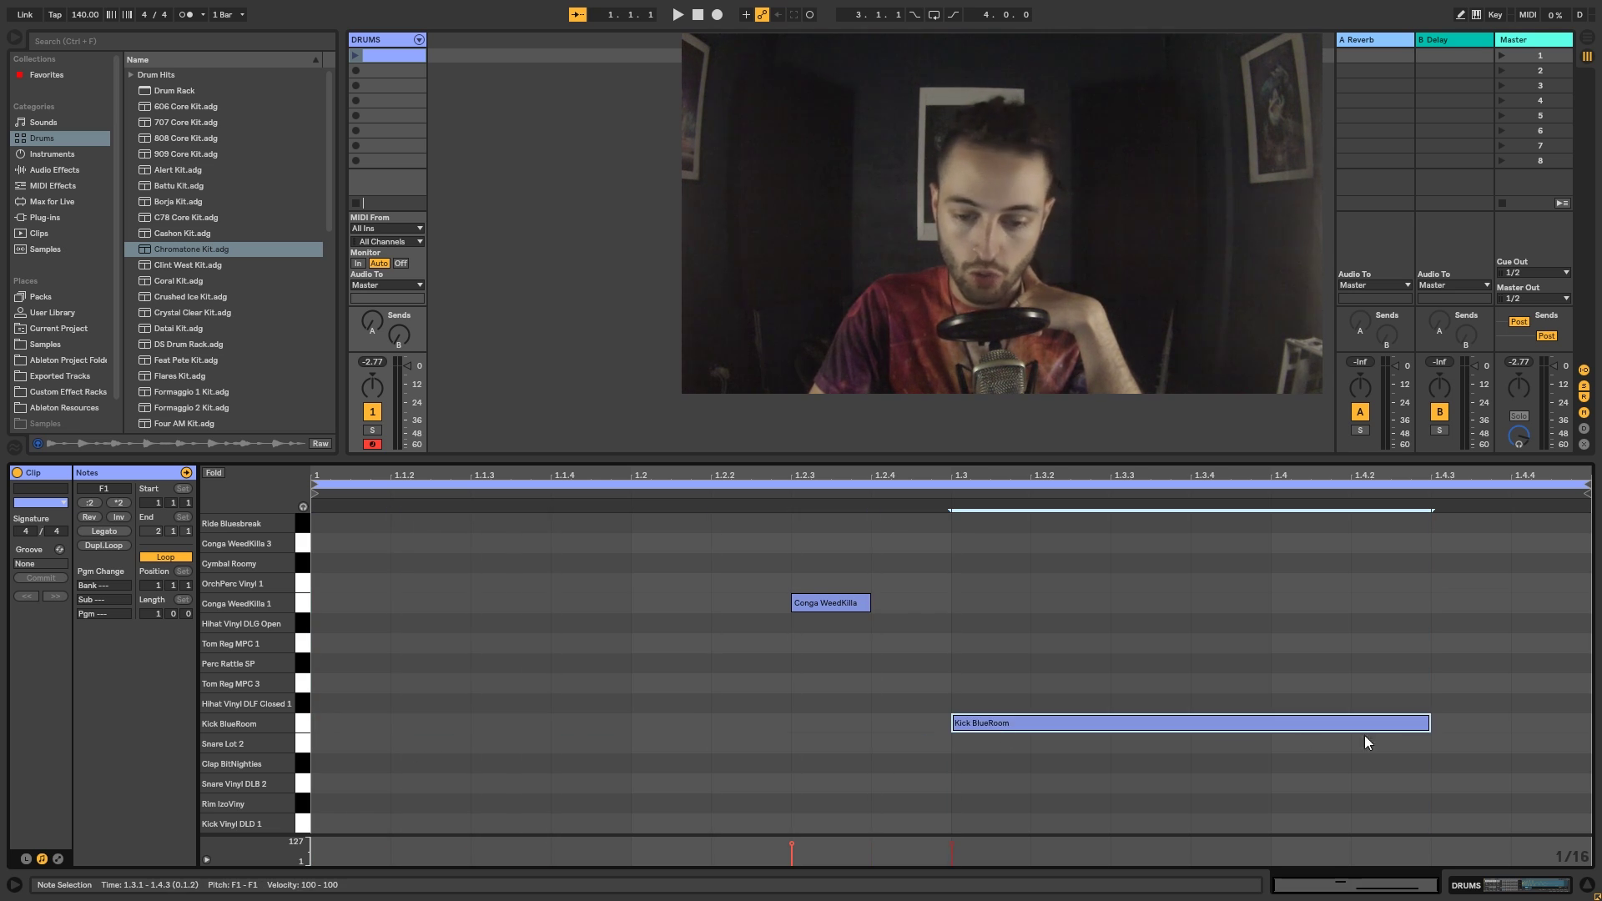
left_click_drag(1429, 726, 925, 735)
Confirm the 1/16 fixed grid, then delete the Conga WeedKilla 1 and Kick BlueRoom notes.
right_click(1196, 649)
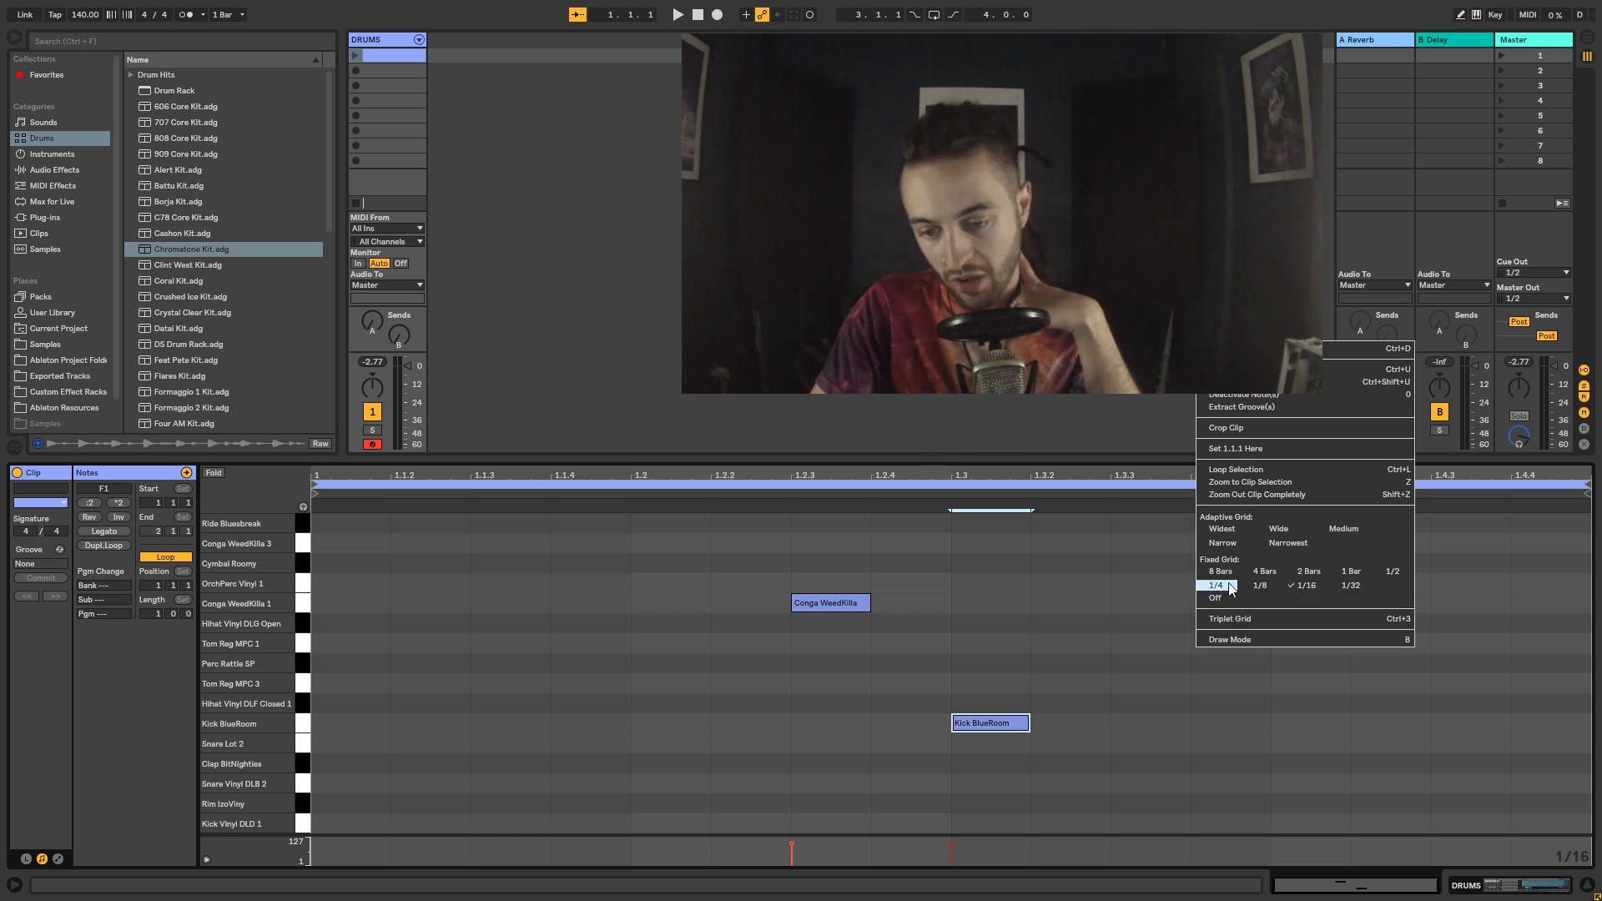
left_click(964, 679)
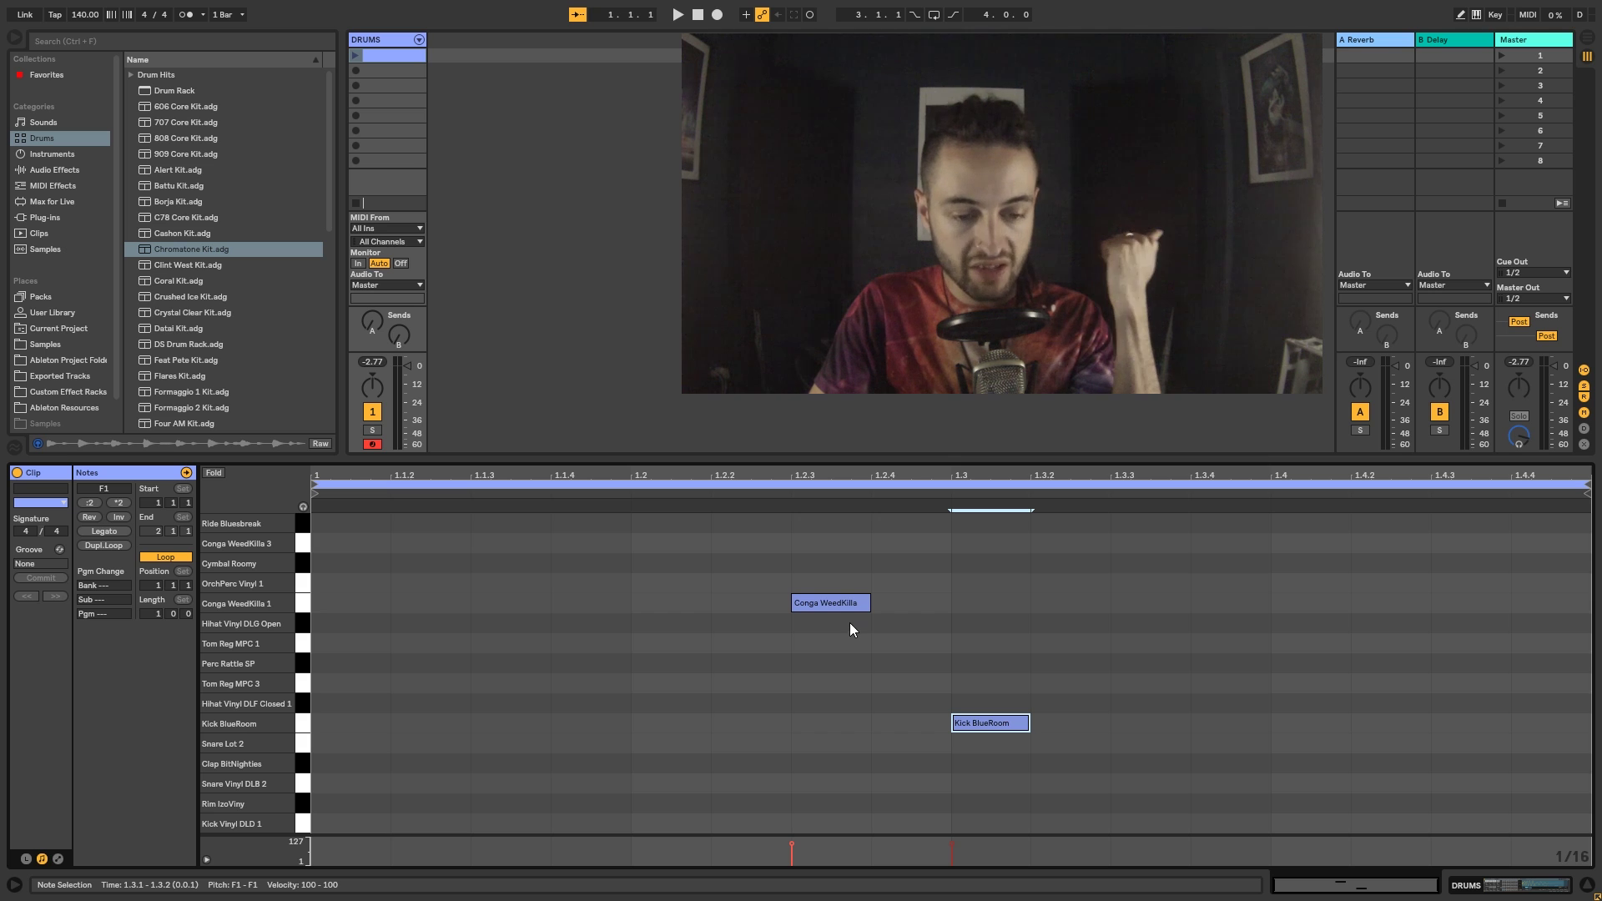
left_click_drag(686, 548, 1232, 813)
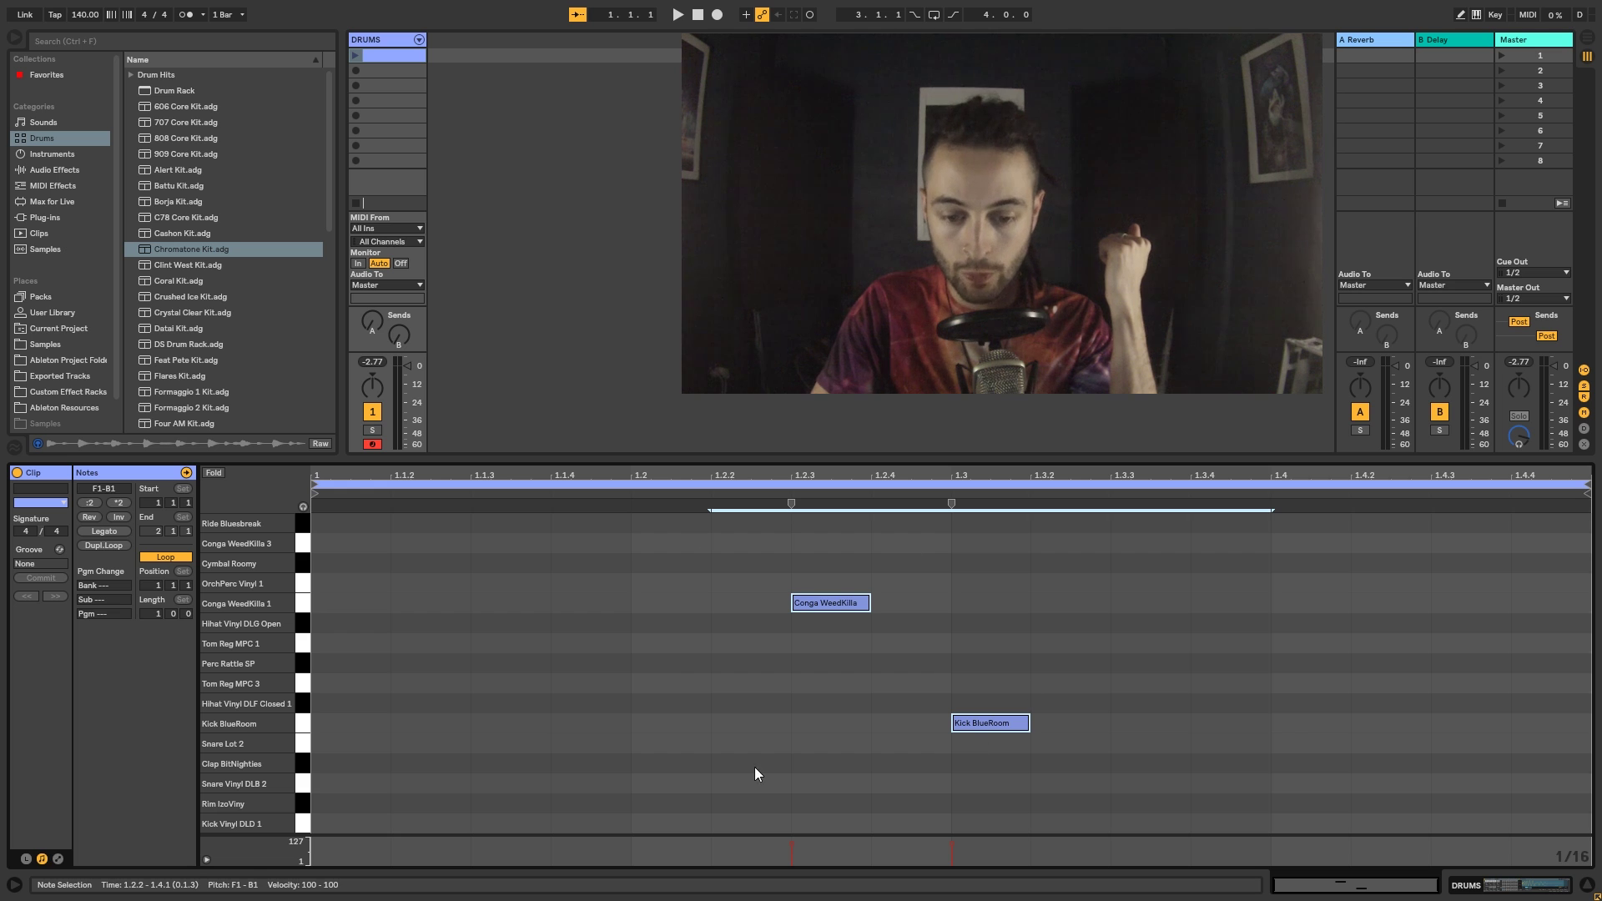
key("Delete")
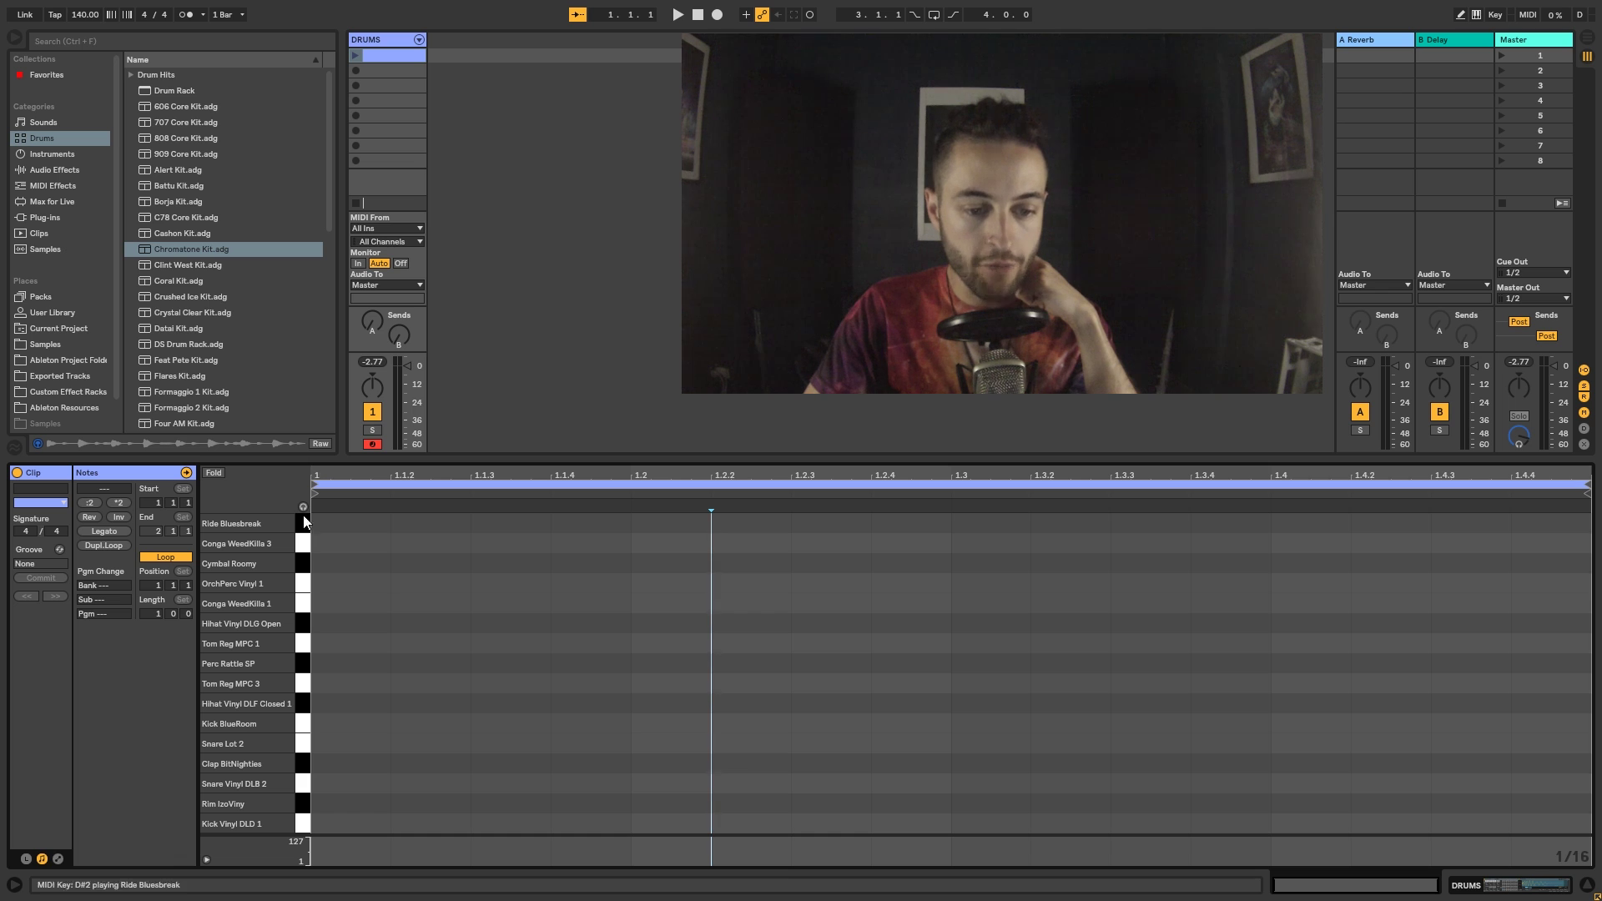
Add a Kick Vinyl DLD 1 note at 1.1.1 and launch the DRUMS clip.
double_click(350, 824)
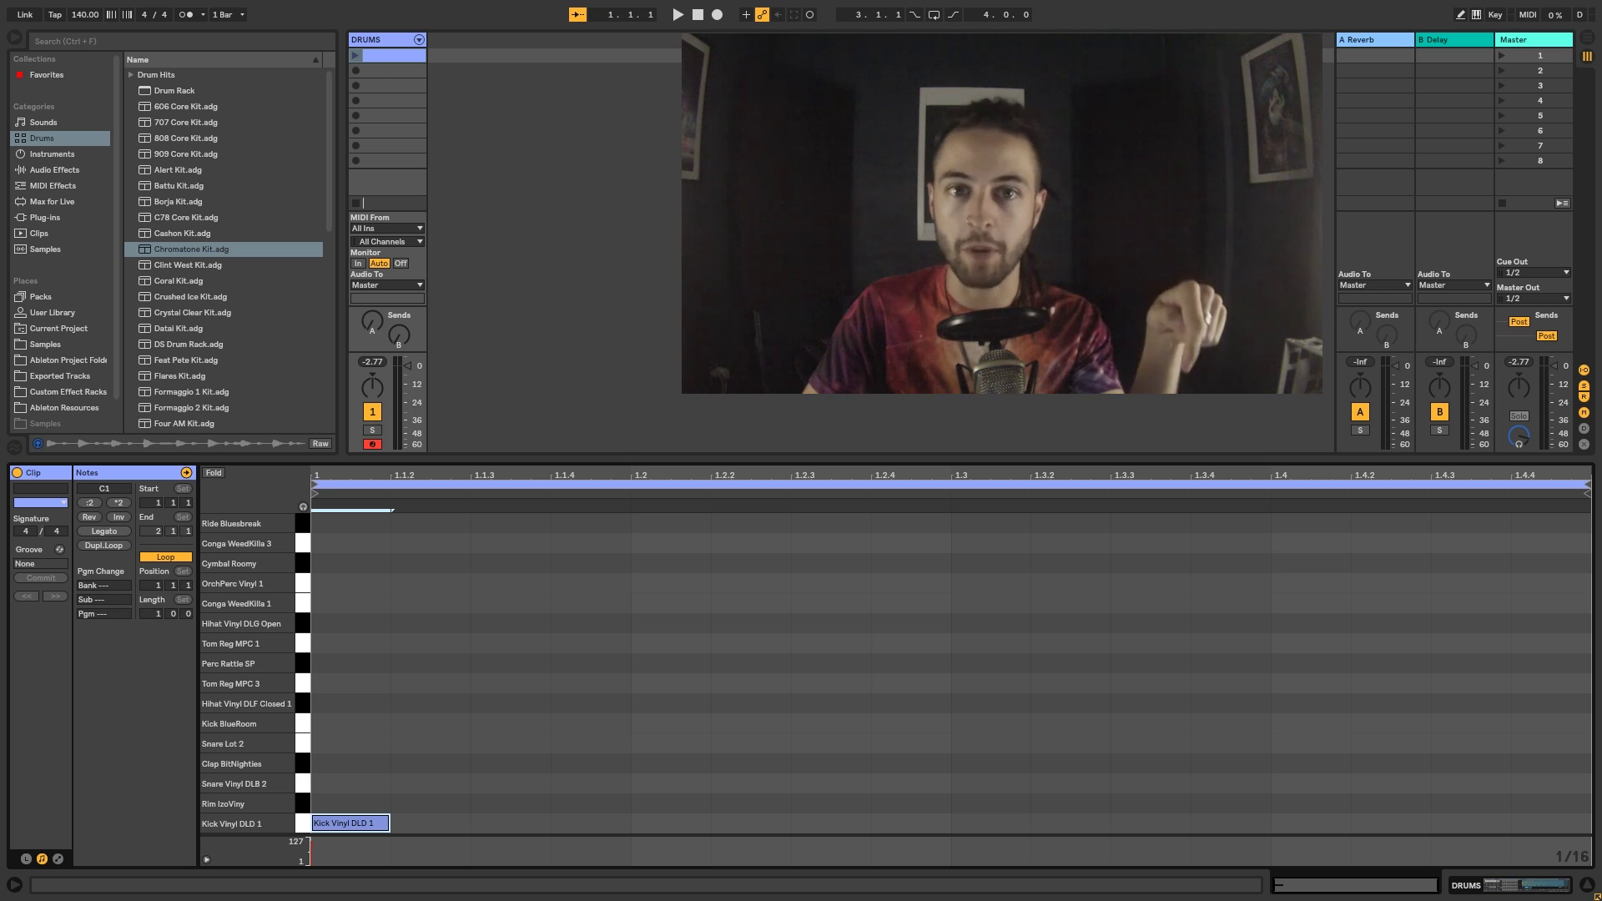
left_click(356, 56)
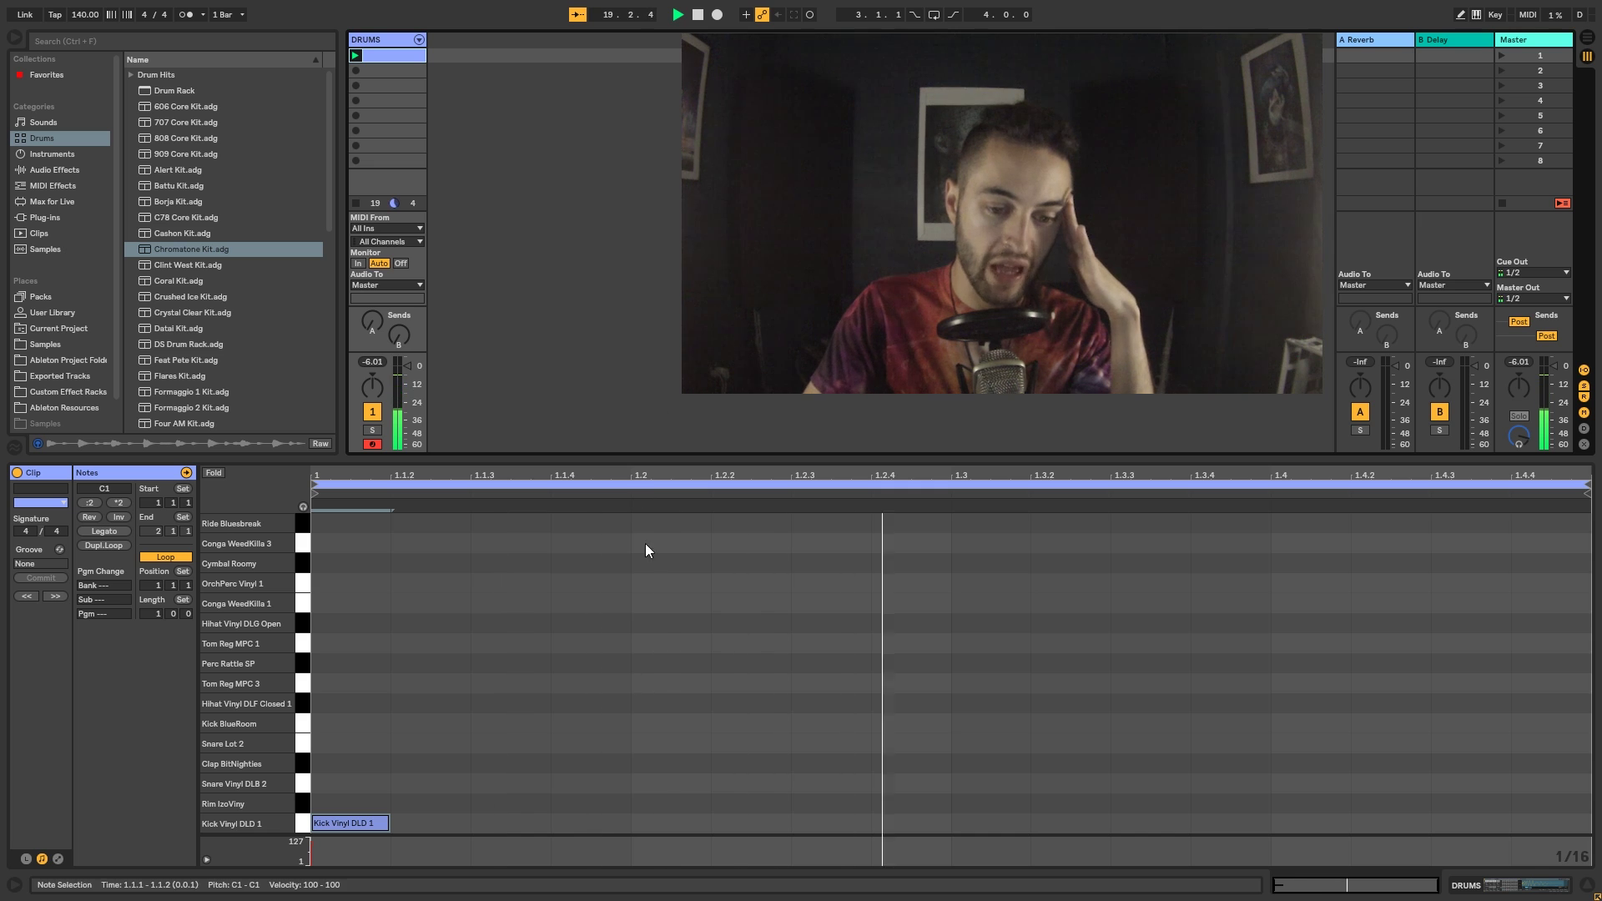
Add a Snare Vinyl DLB 2 hit at 1.3.
left_click(988, 825)
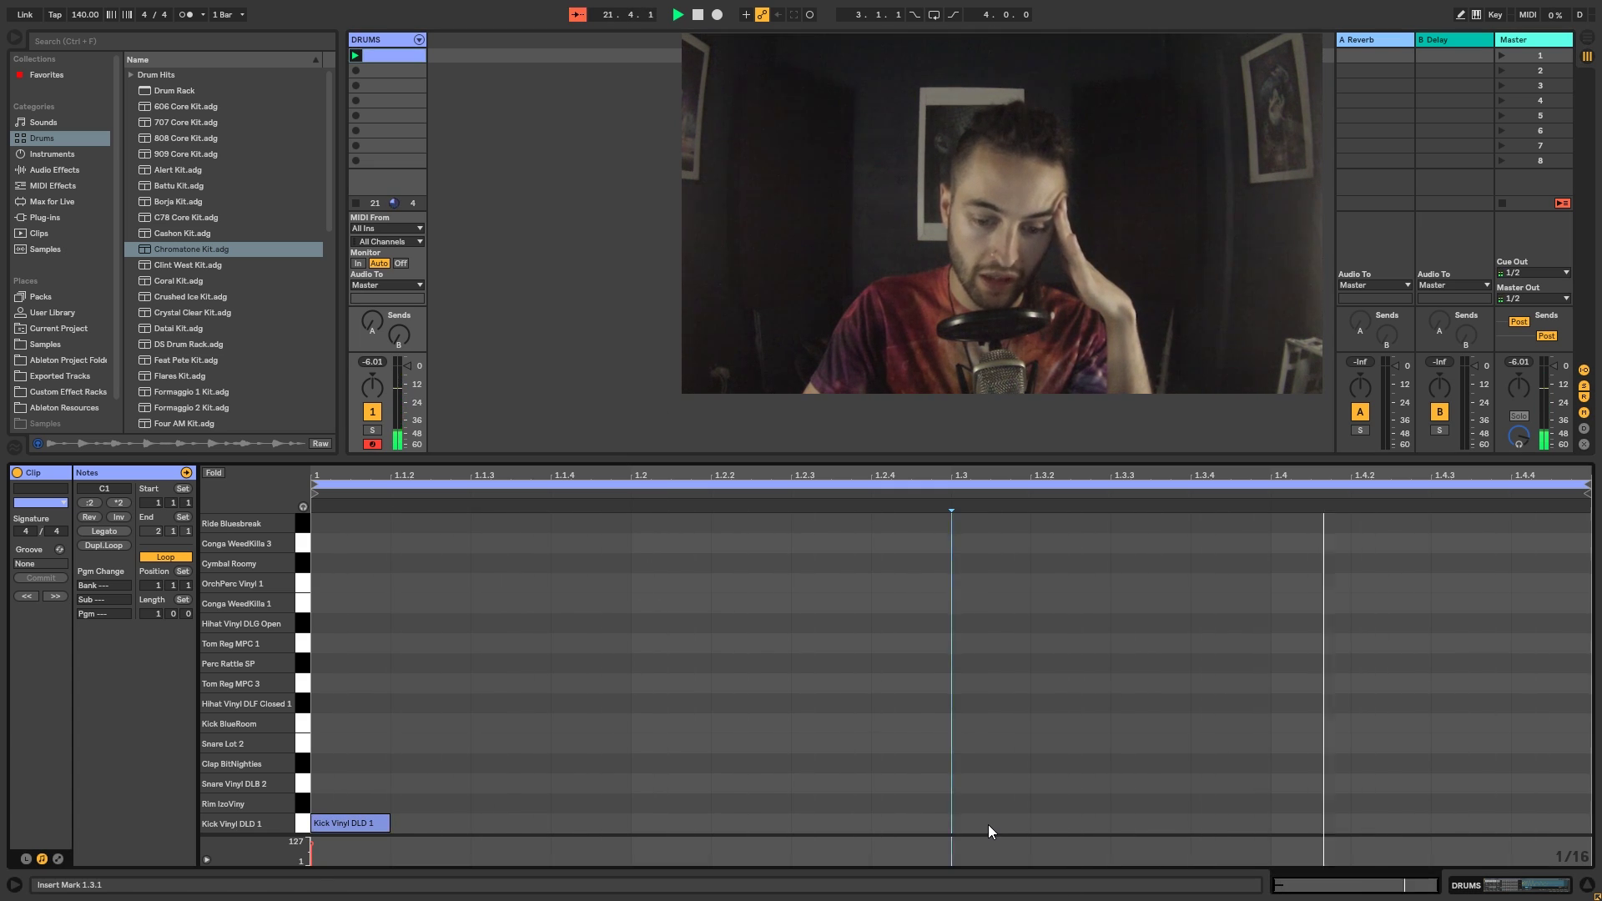
double_click(988, 824)
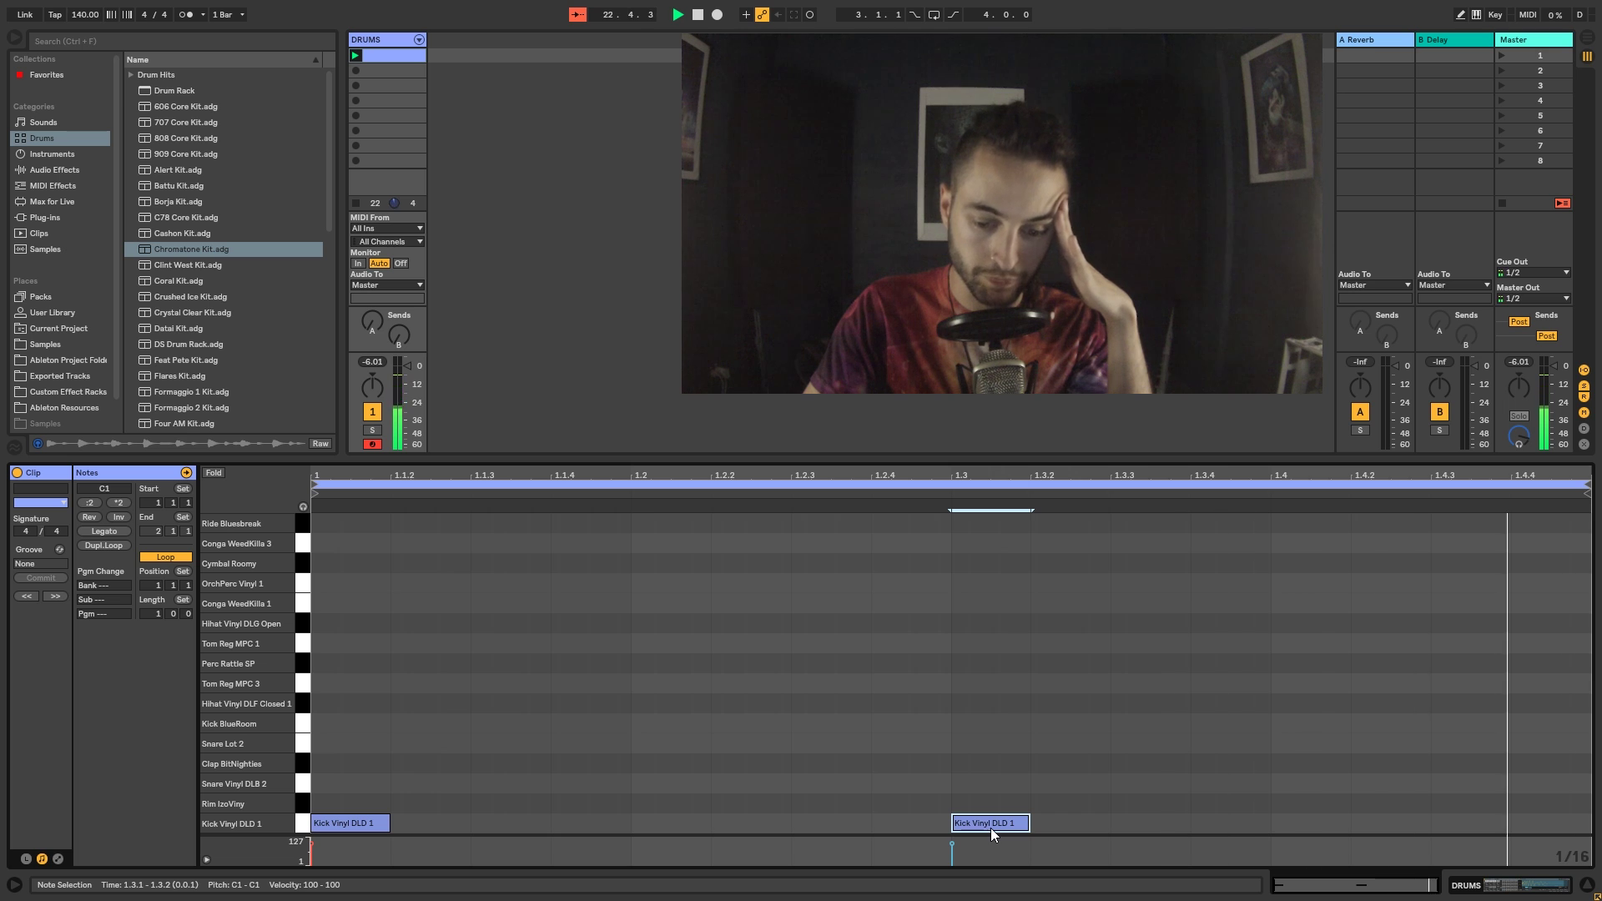
left_click_drag(989, 828, 987, 788)
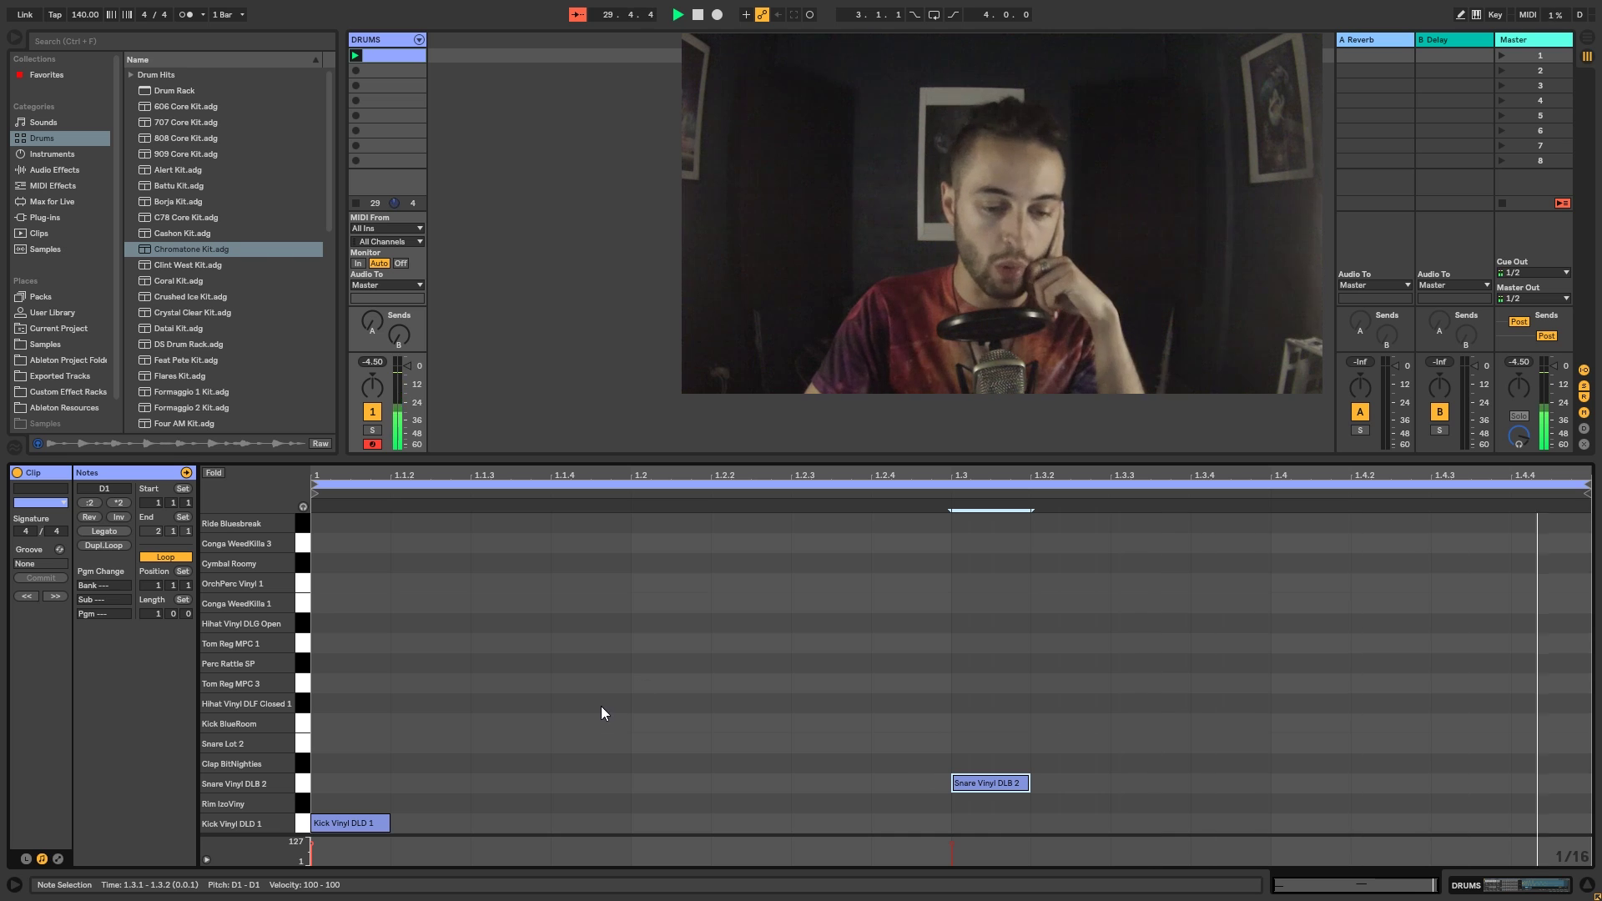
With preview on, add closed hi-hats at 1.1.3 and 1.1.4 and an open hi-hat at 1.2.
left_click(303, 507)
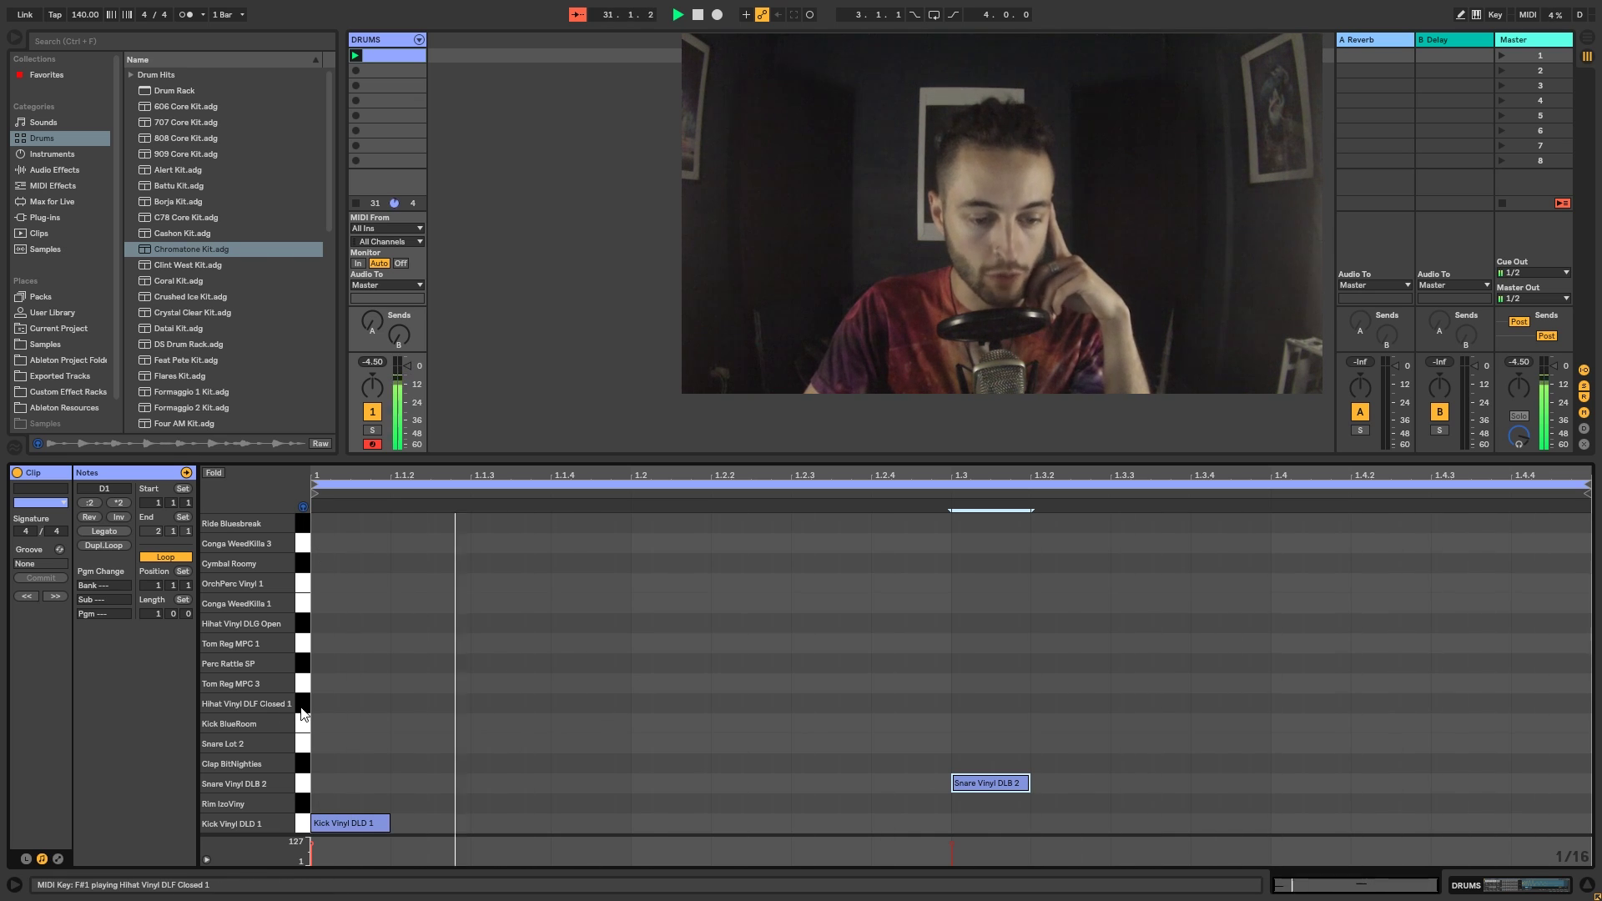
left_click(304, 626)
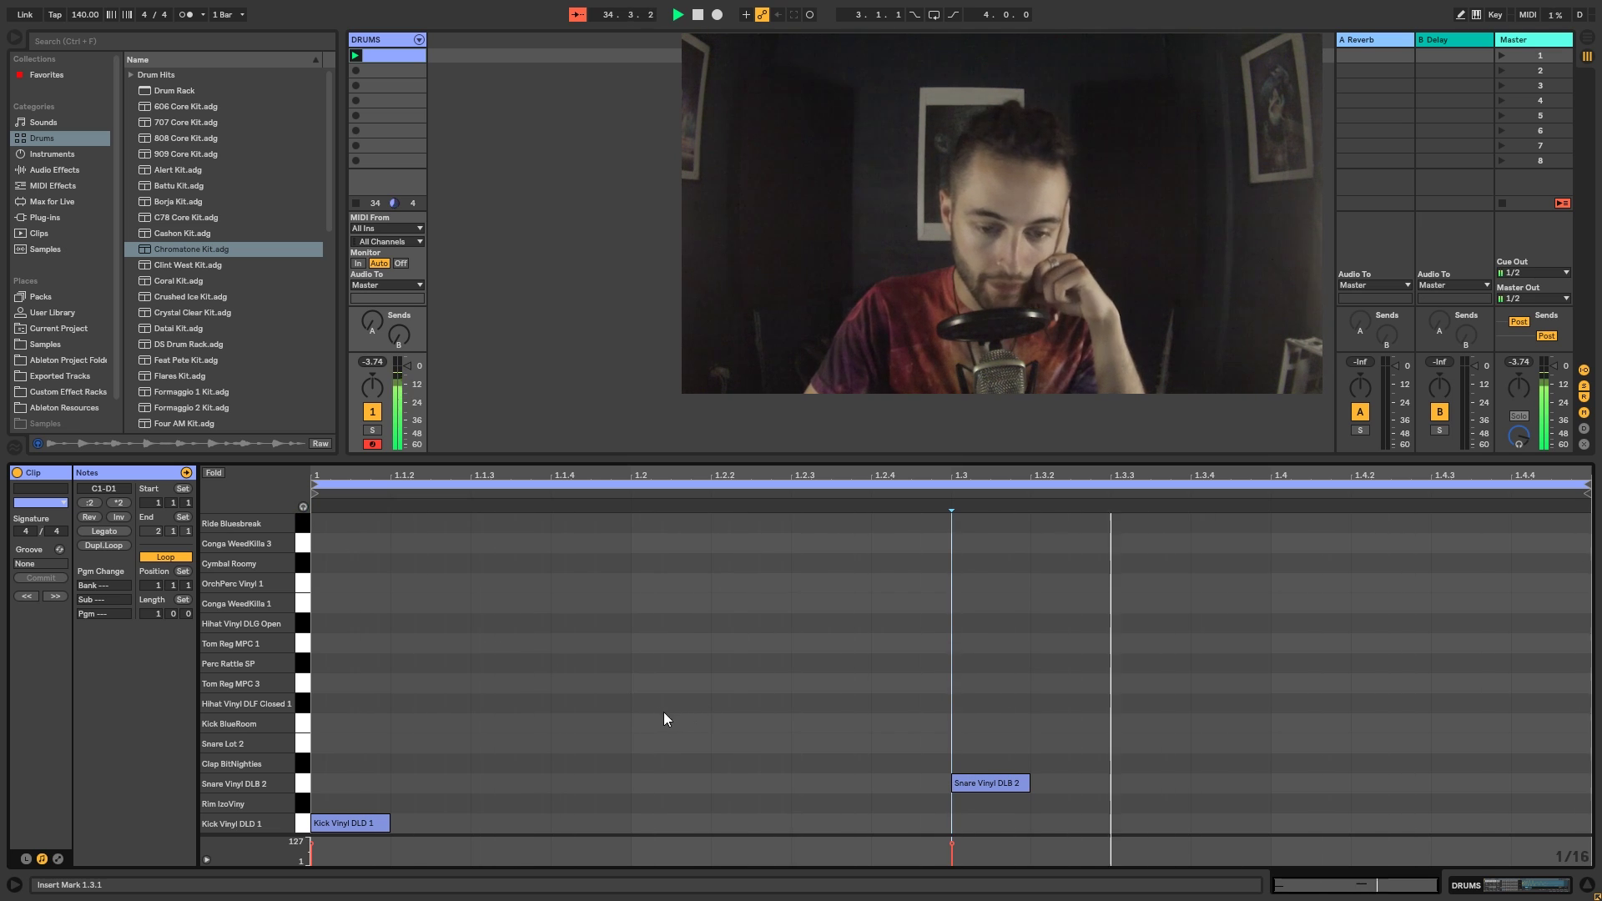
double_click(521, 702)
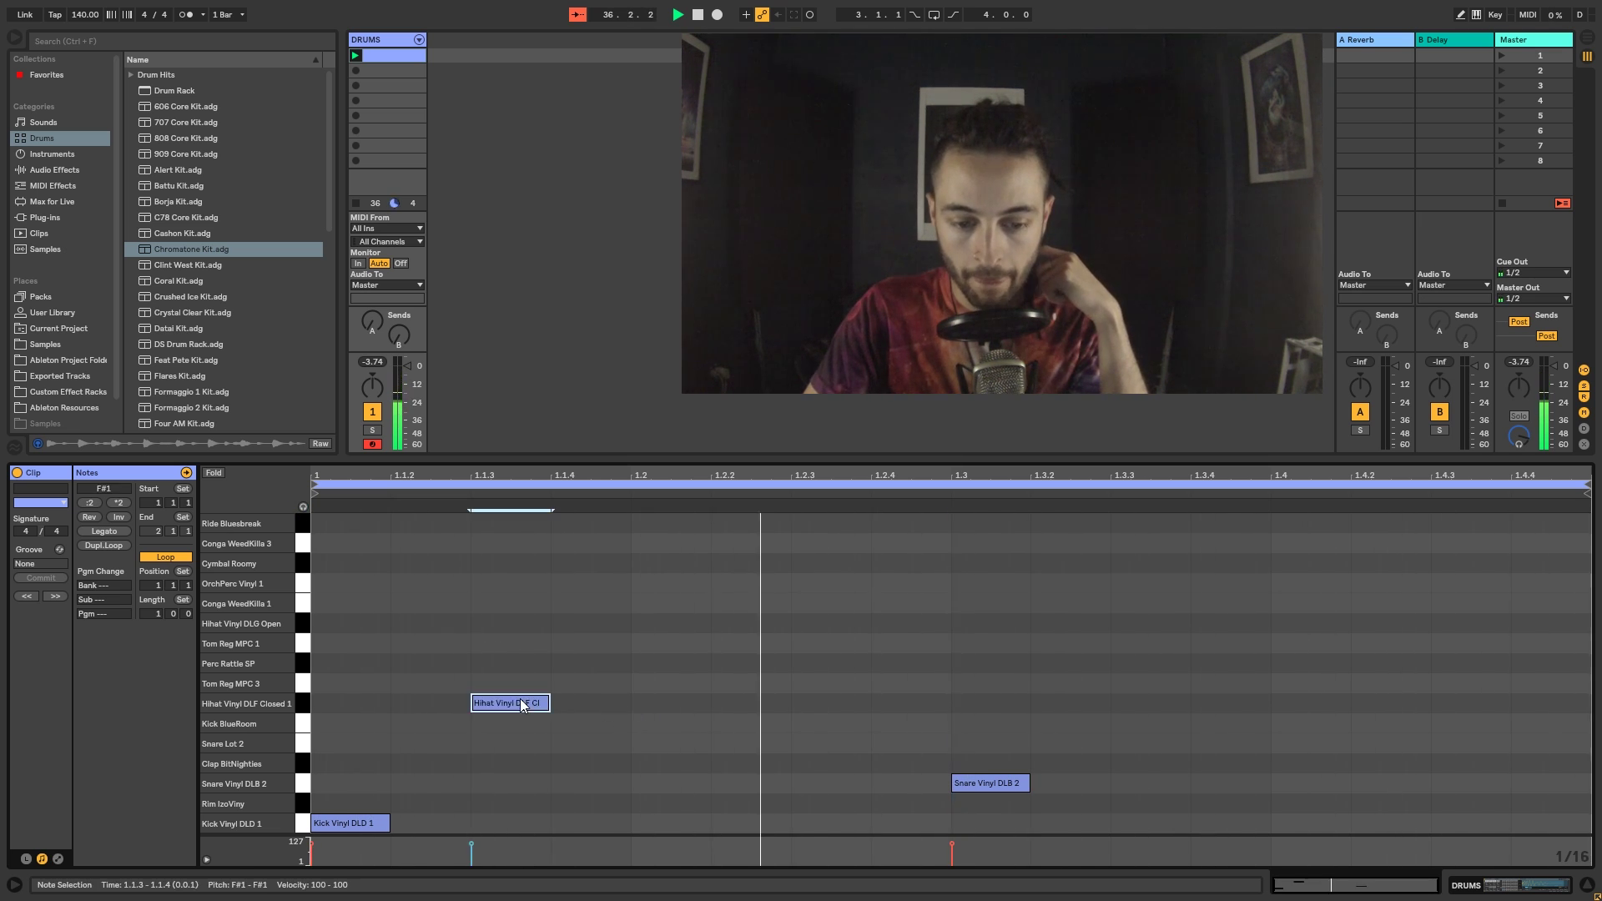
double_click(620, 700)
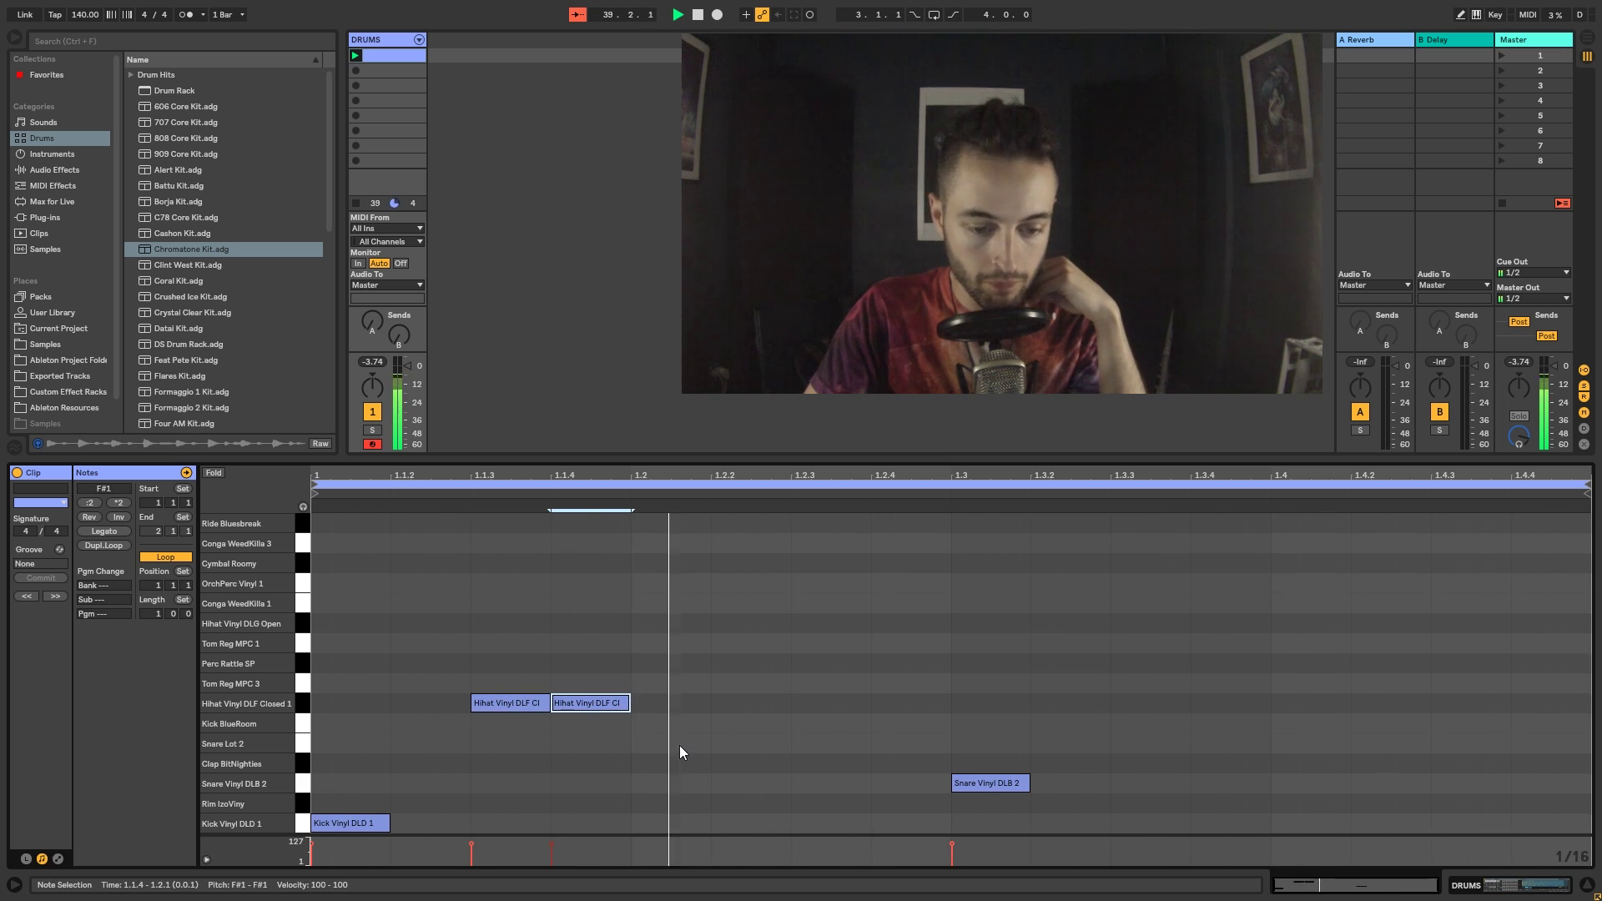
double_click(643, 625)
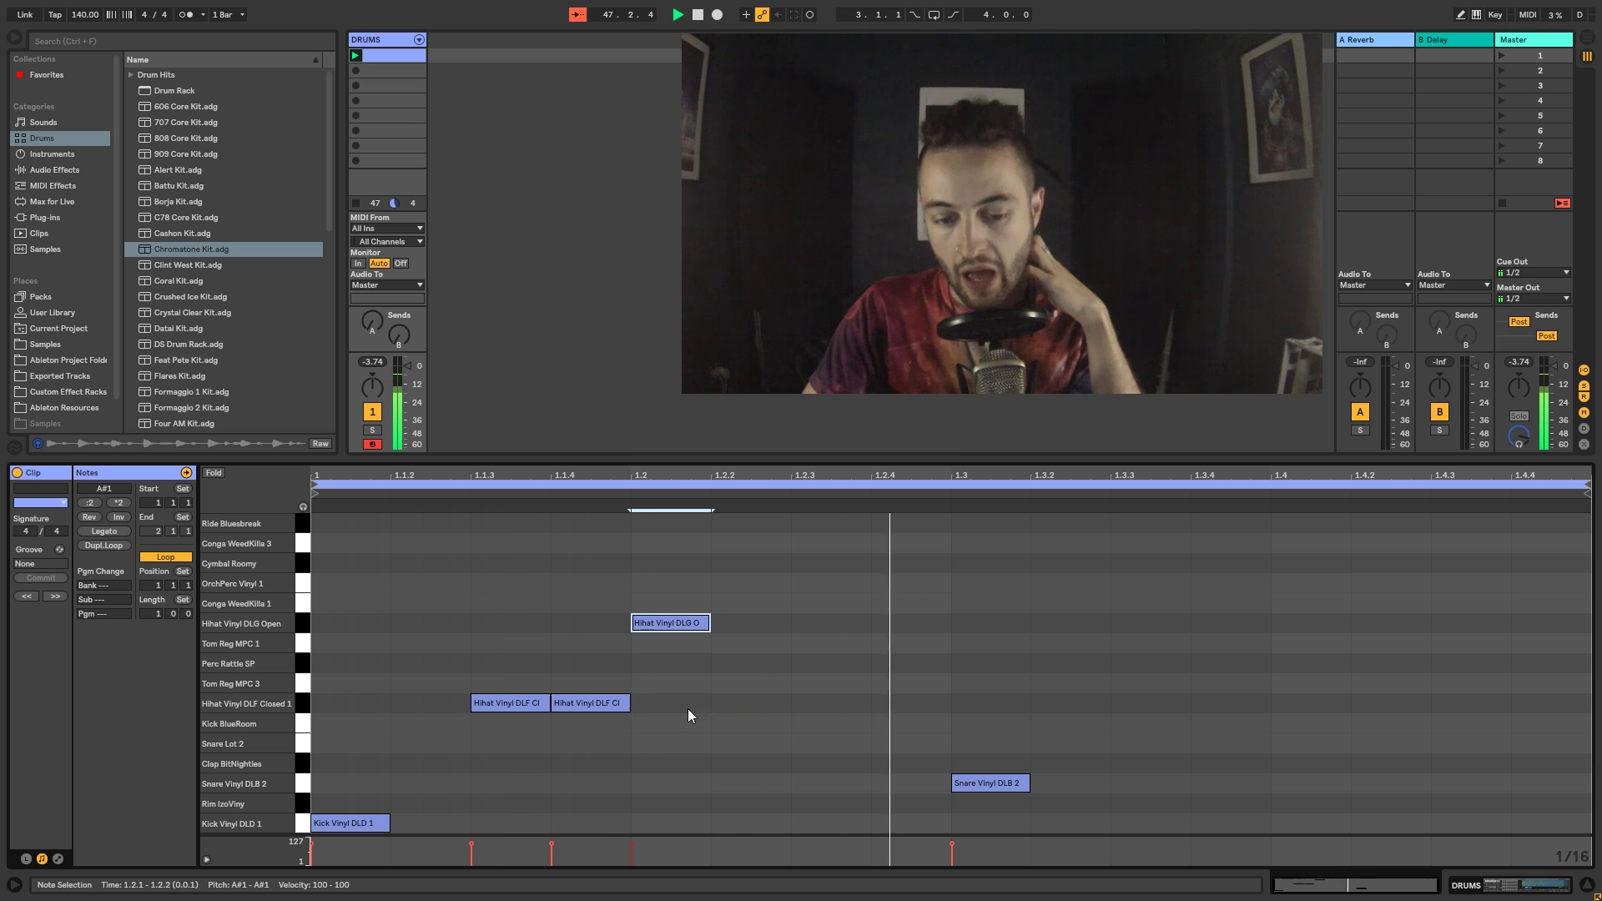
left_click(748, 706)
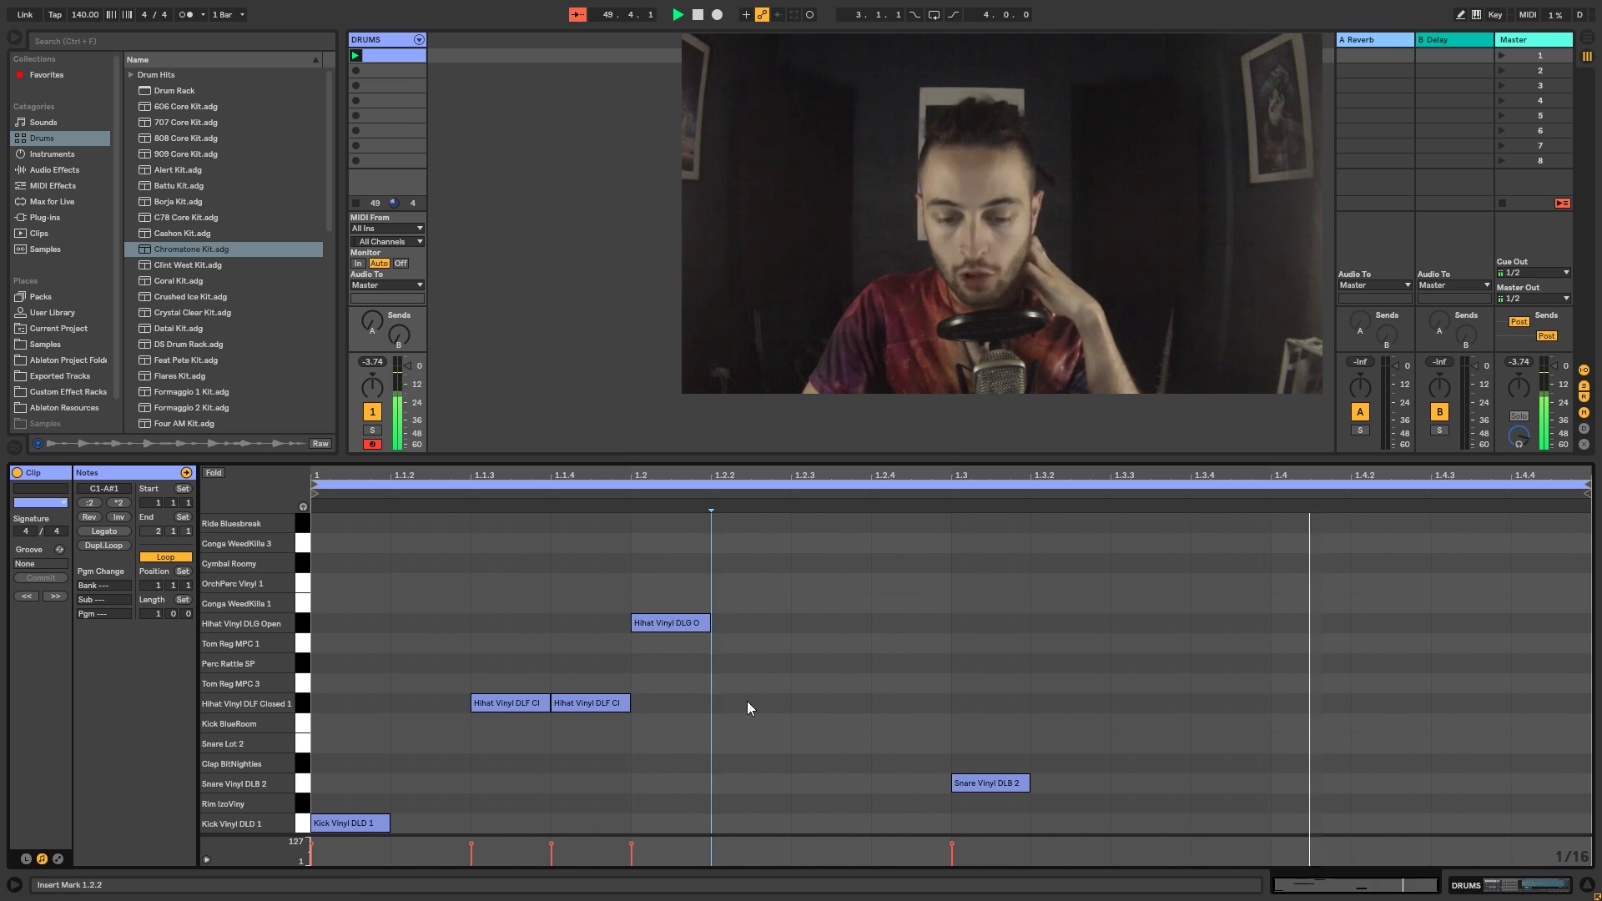
Add closed hi-hats at 1.2.2, 1.3.3 and 1.3.4 and an open hi-hat at 1.4.
double_click(748, 705)
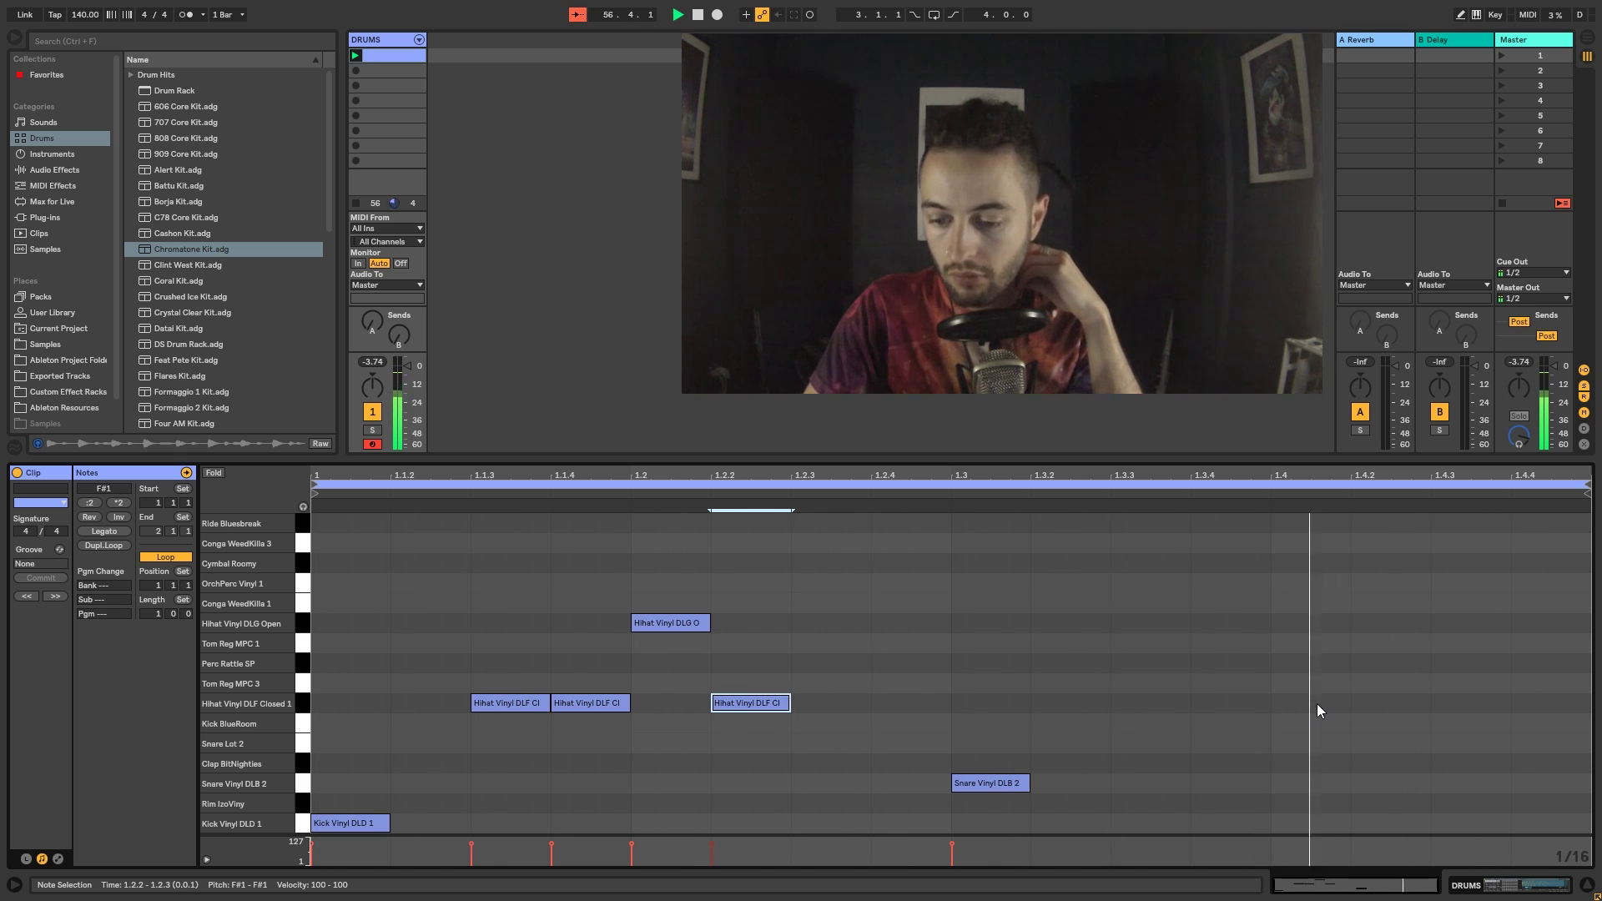
double_click(1161, 701)
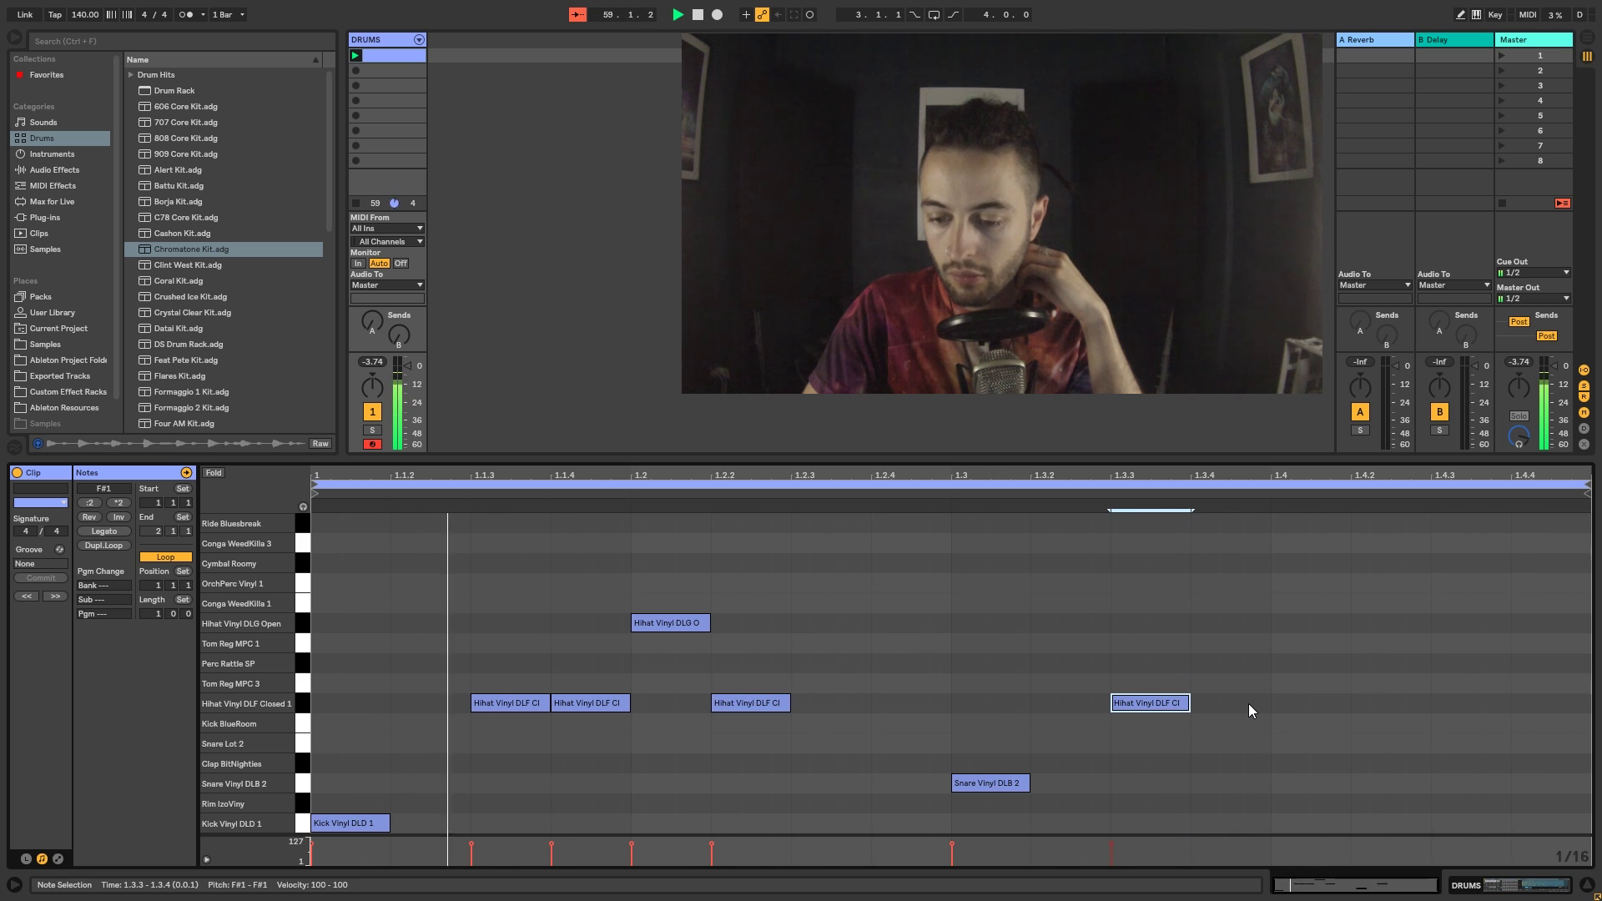
left_click(1253, 703)
double_click(1253, 703)
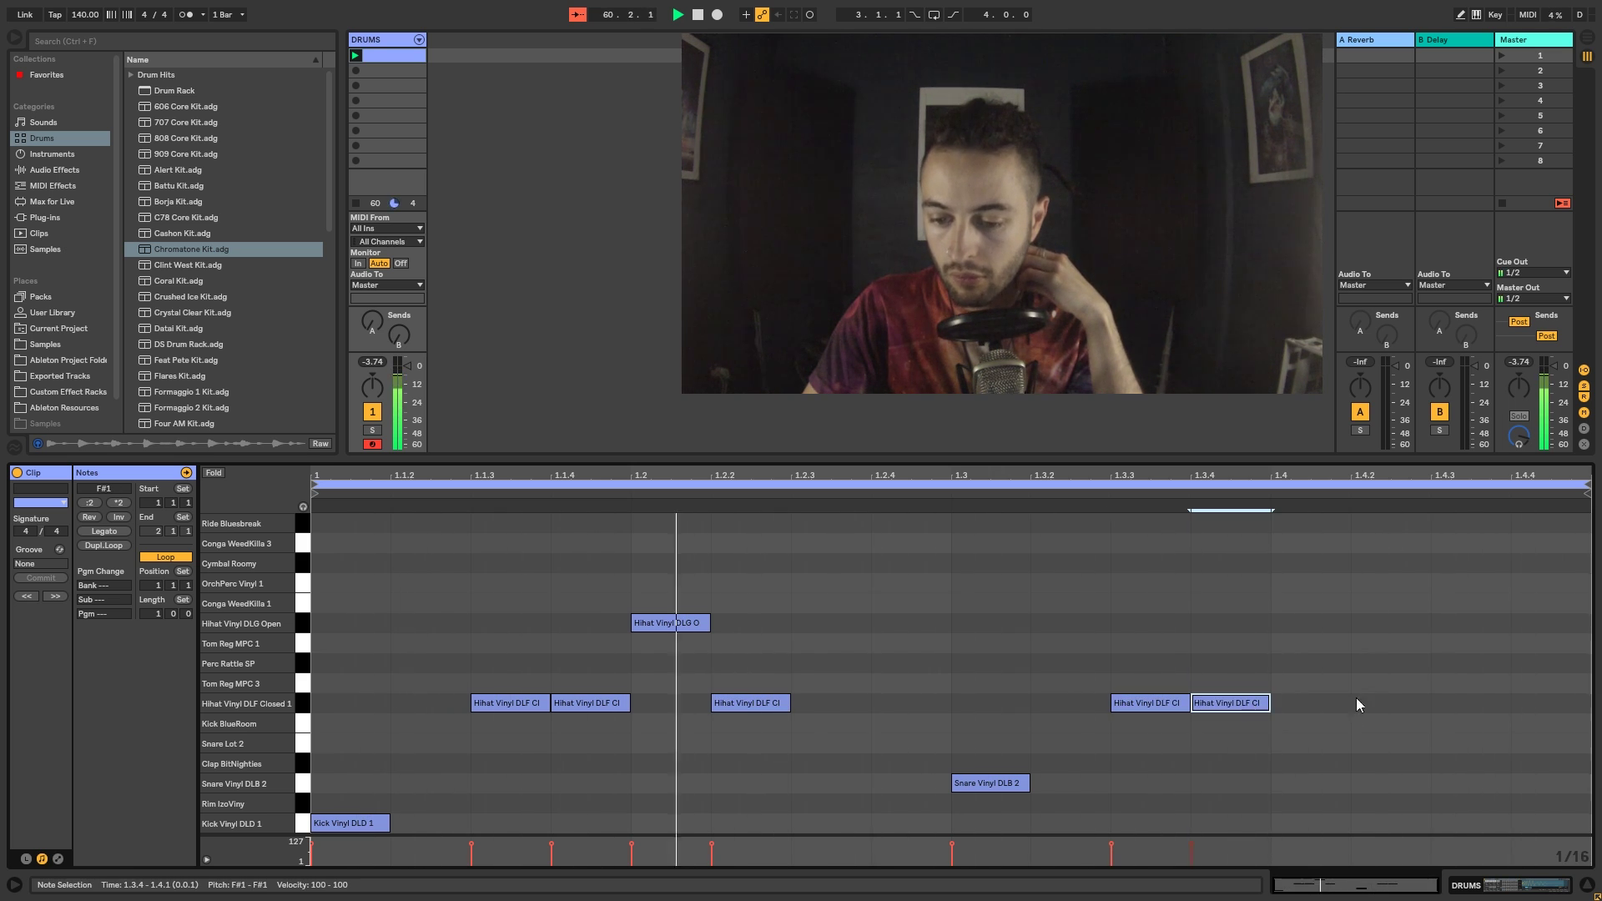
double_click(1400, 629)
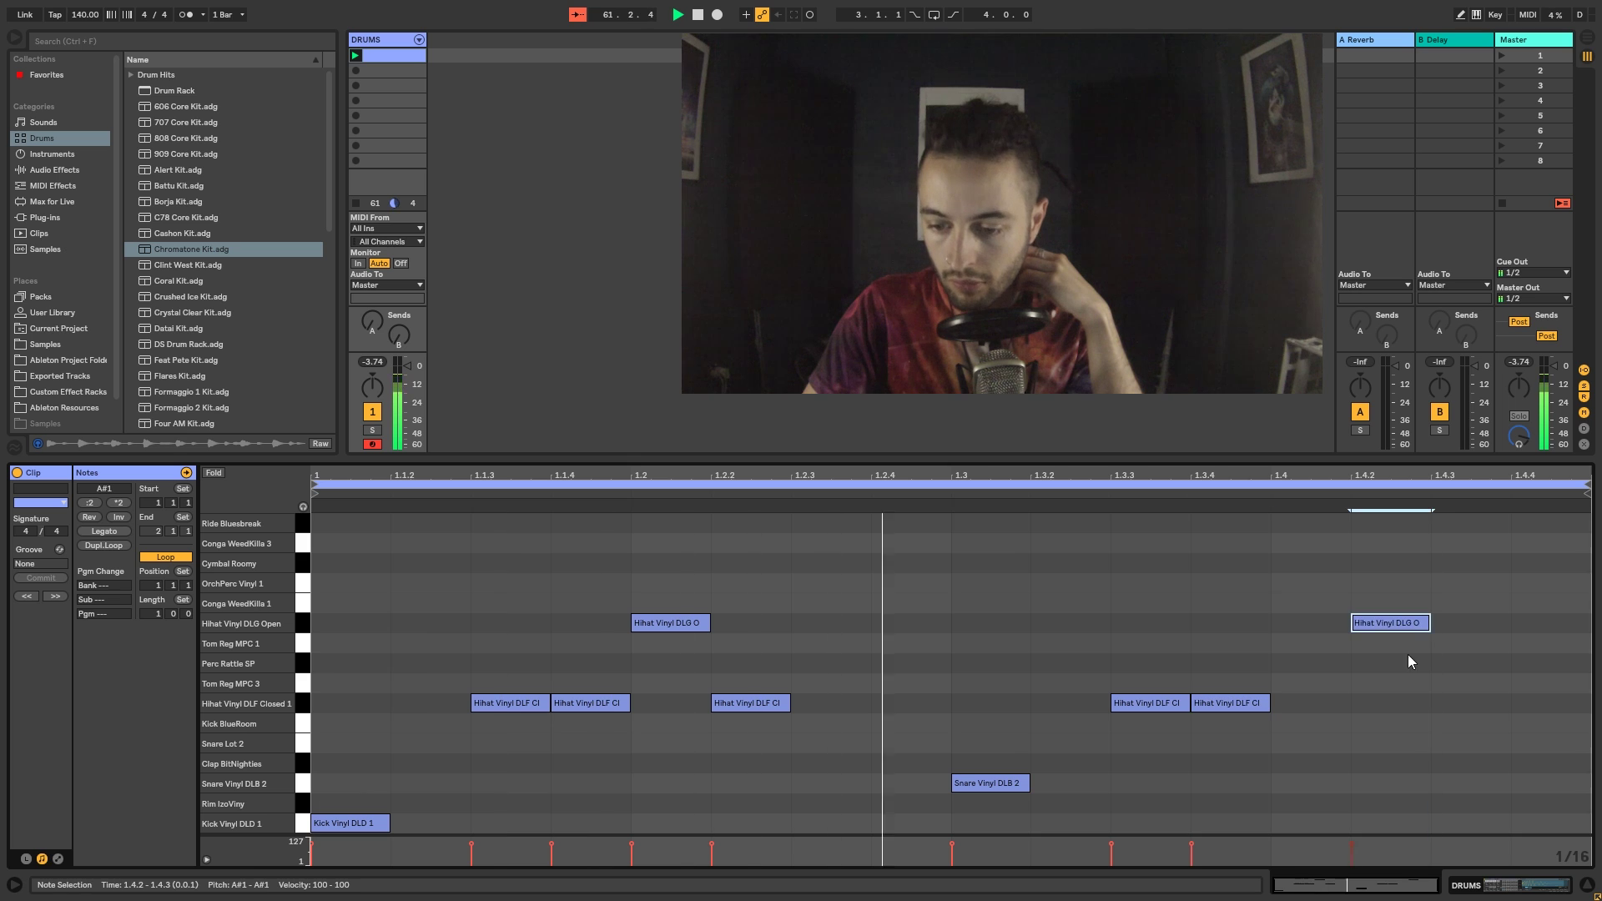
left_click_drag(1390, 627, 1311, 624)
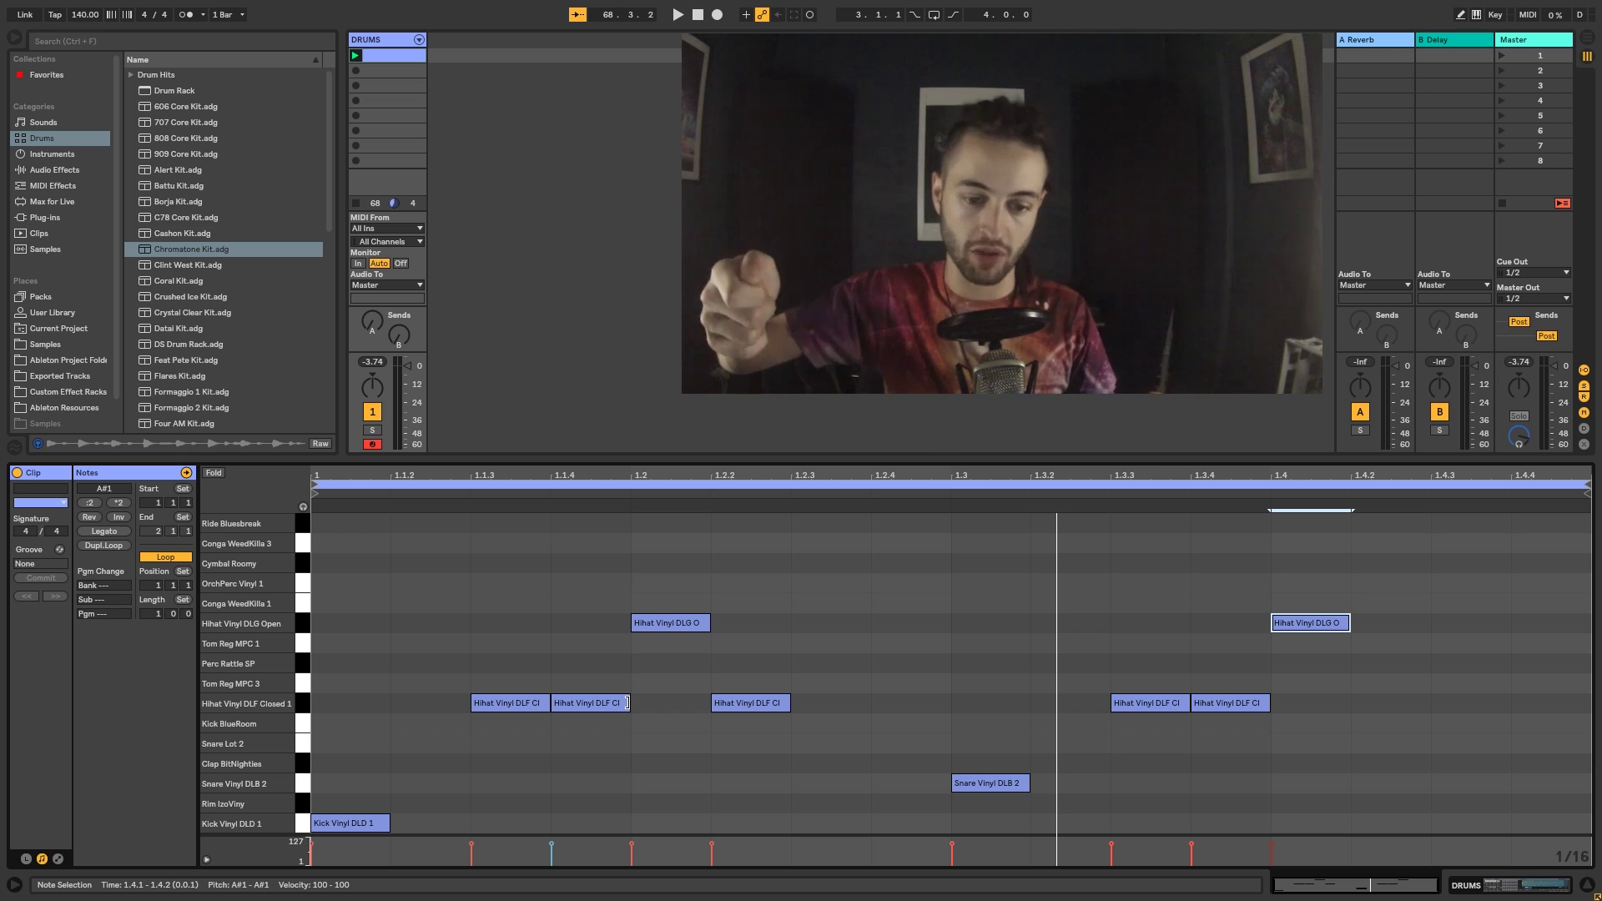
left_click(513, 710)
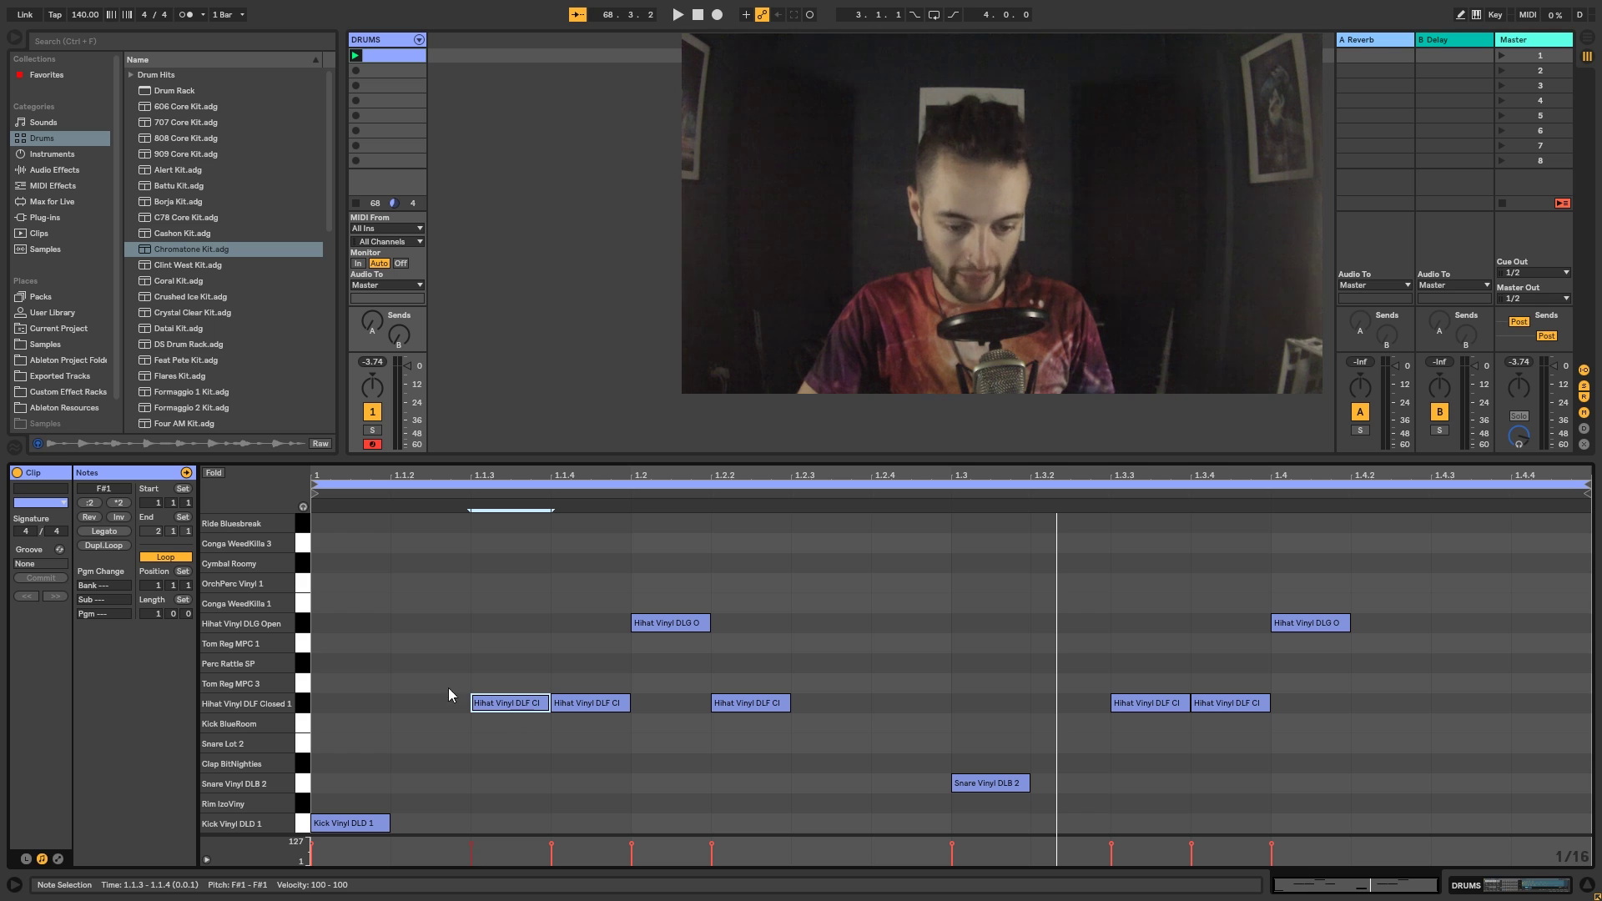
left_click(303, 716)
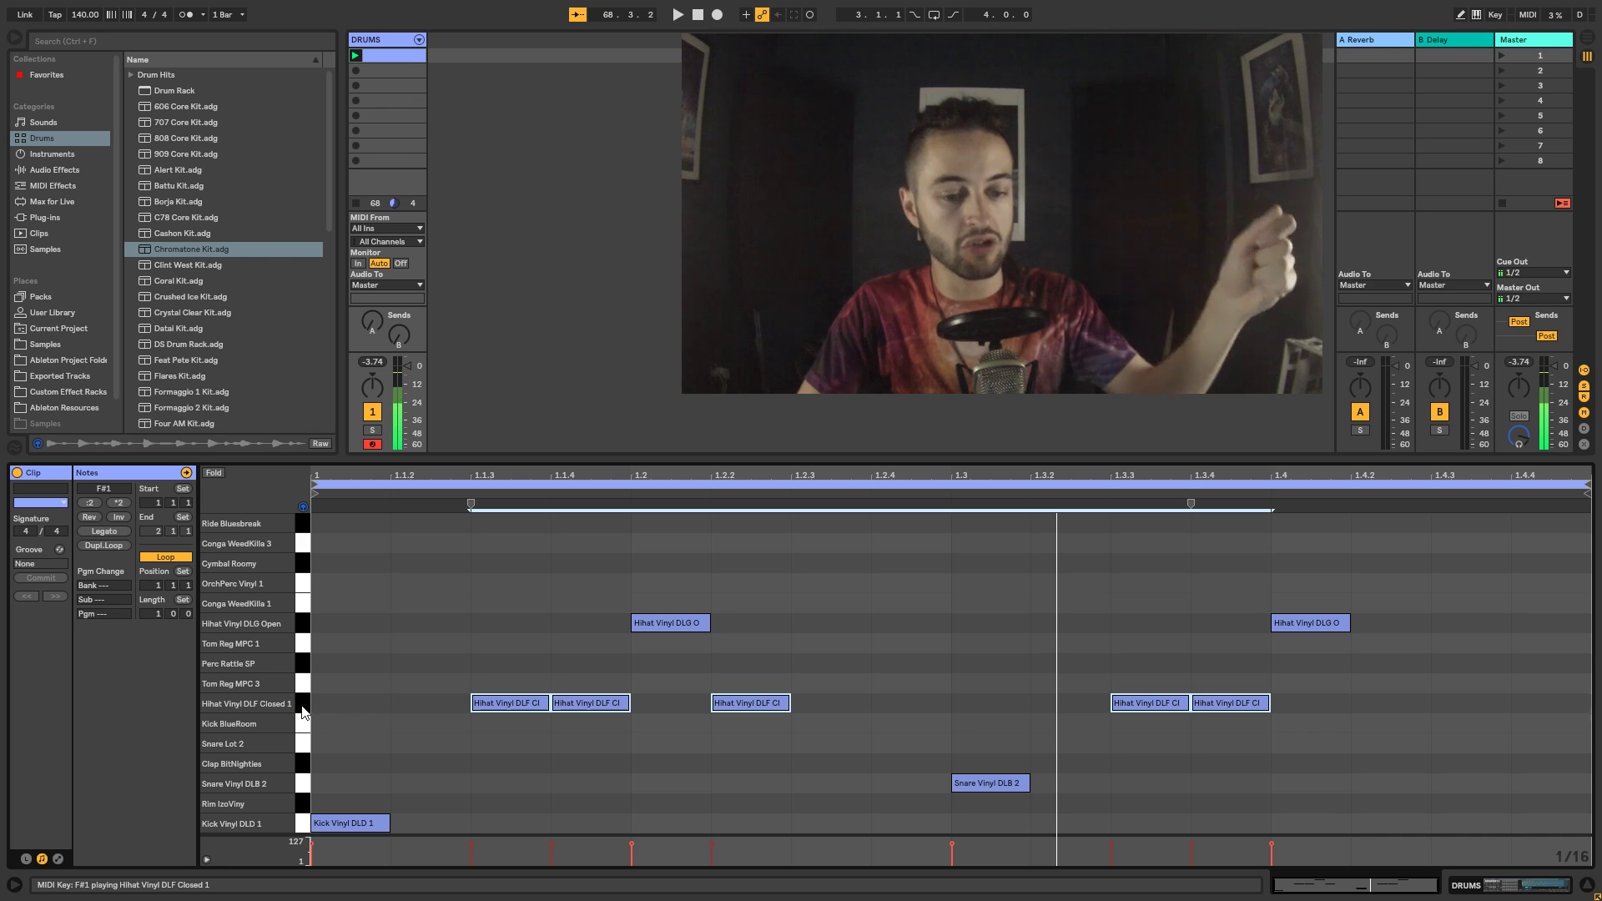
left_click(574, 706)
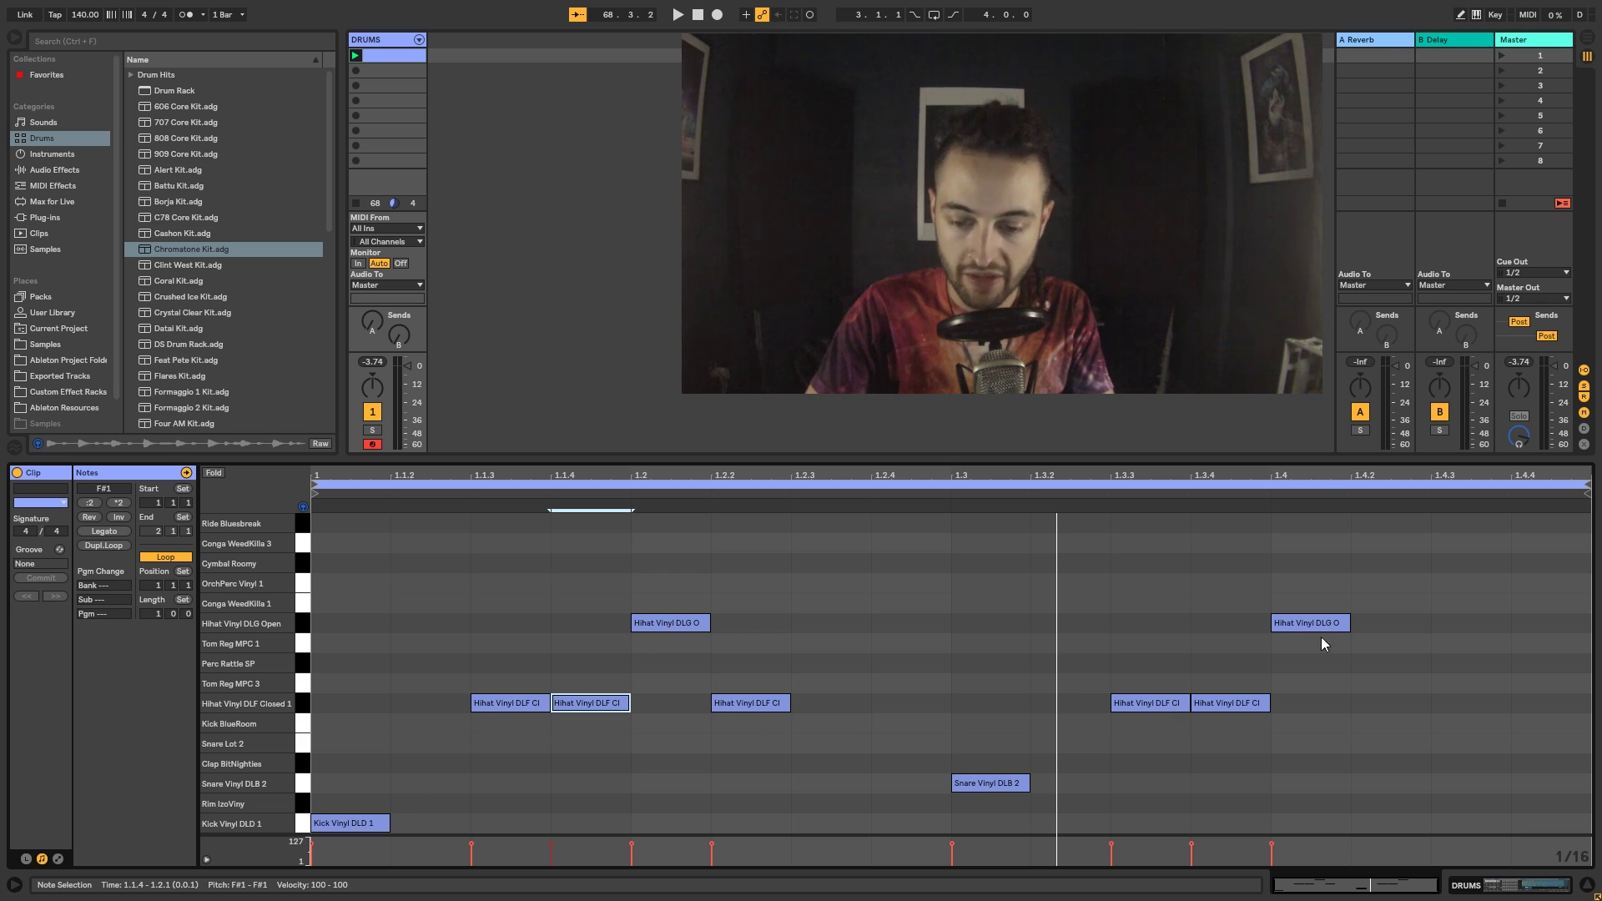
Lower the closed hi-hat at 1.1.4 to velocity 70, playing the clip to check.
left_click_drag(550, 844, 551, 852)
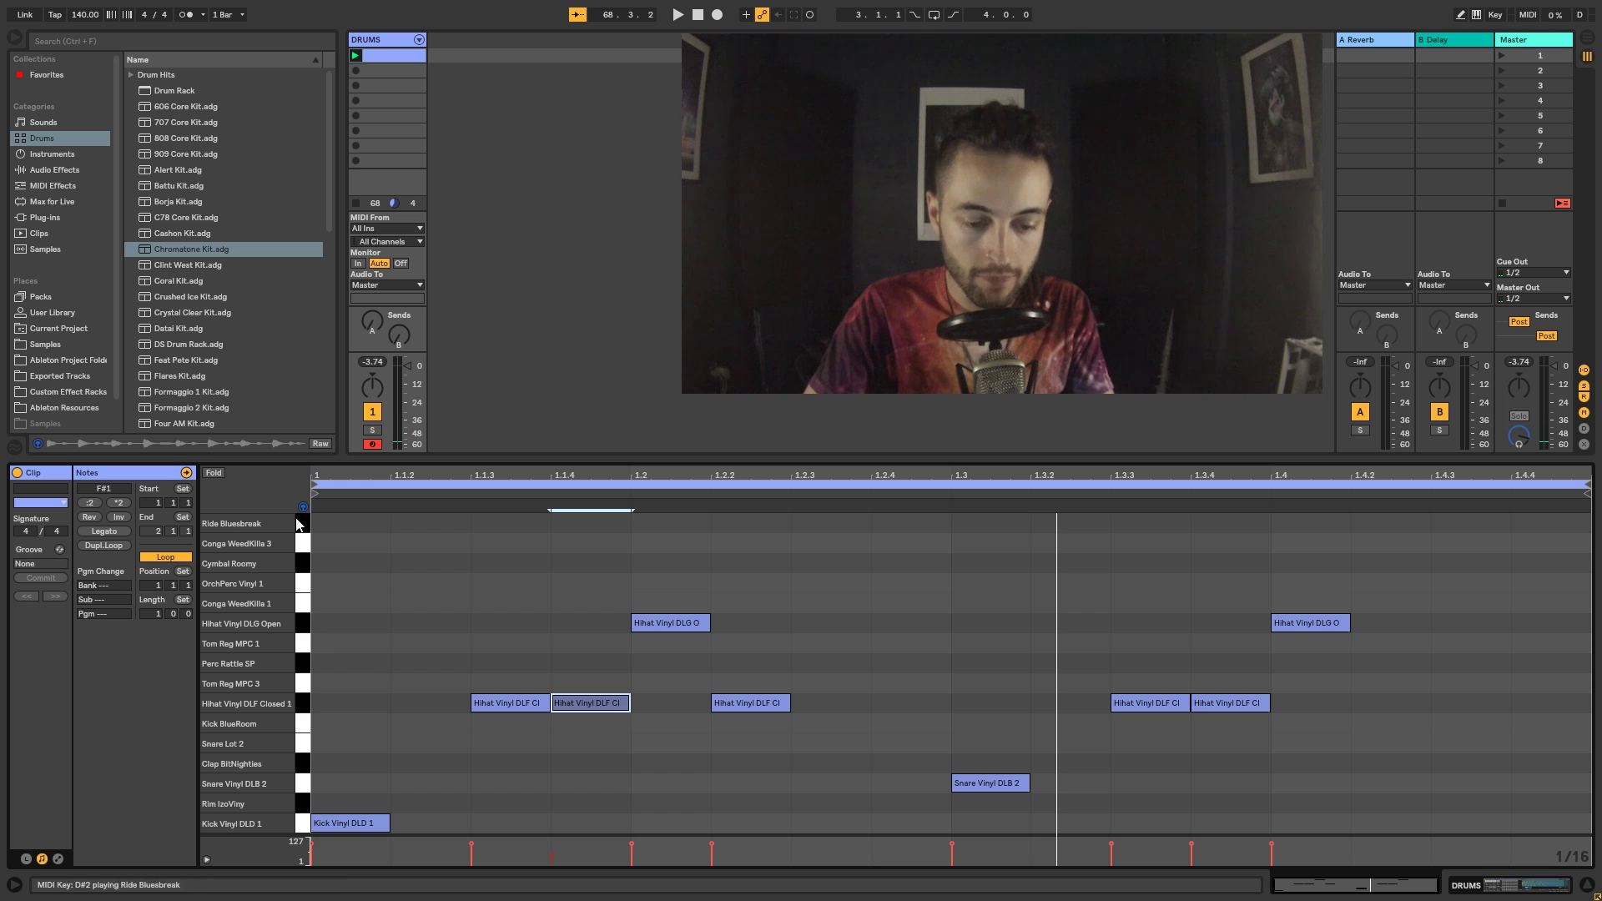
left_click(357, 56)
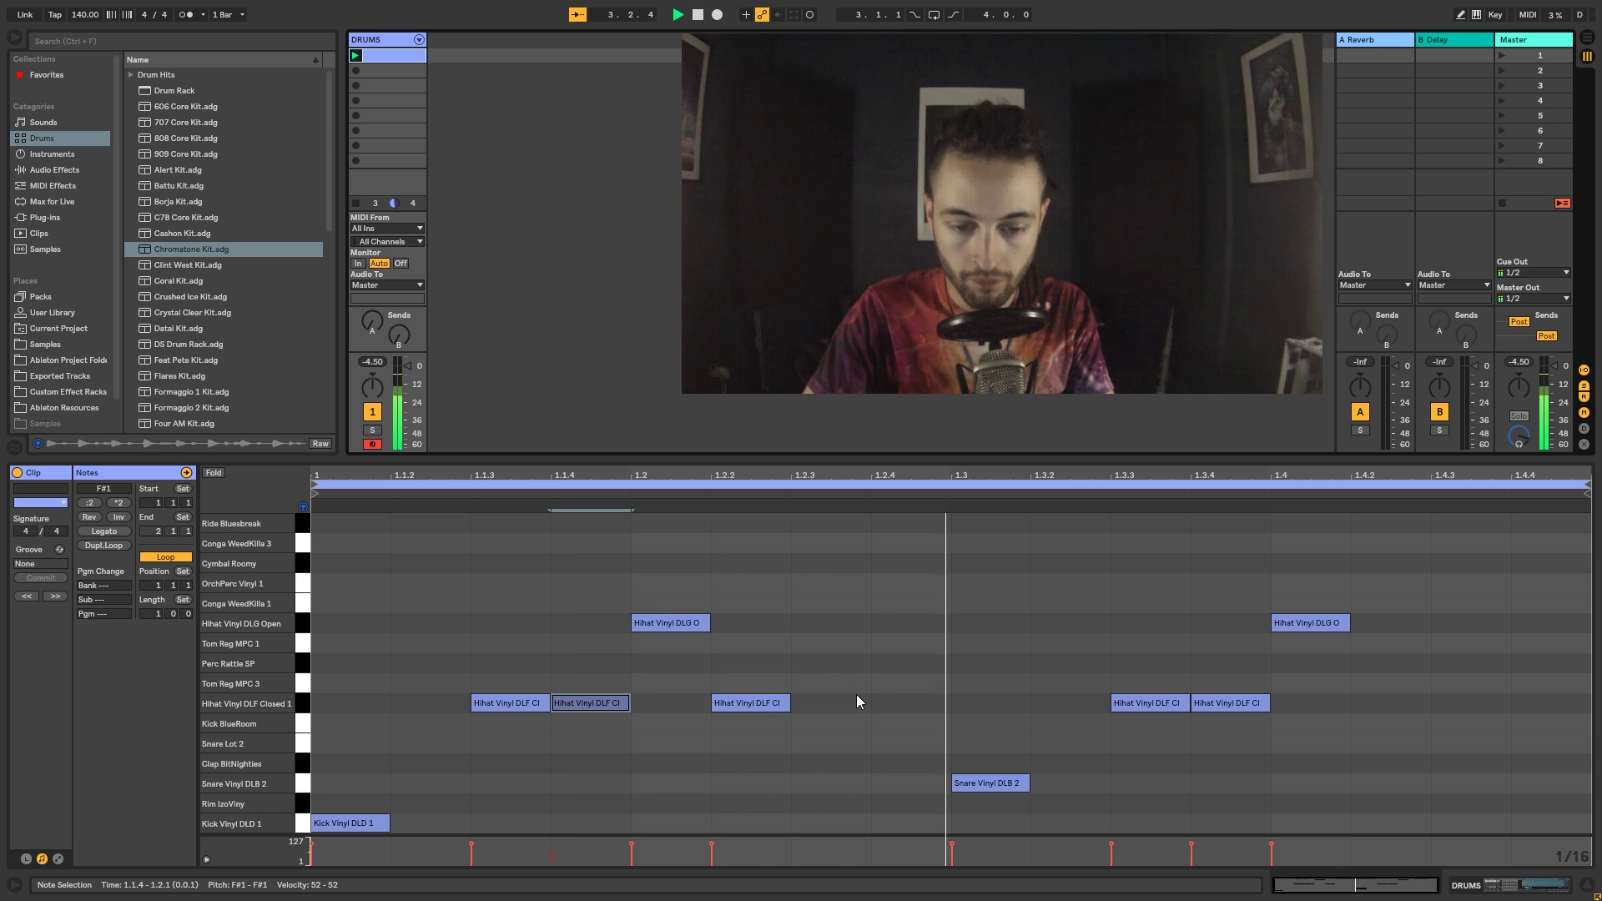
left_click(551, 855)
left_click_drag(551, 851, 551, 850)
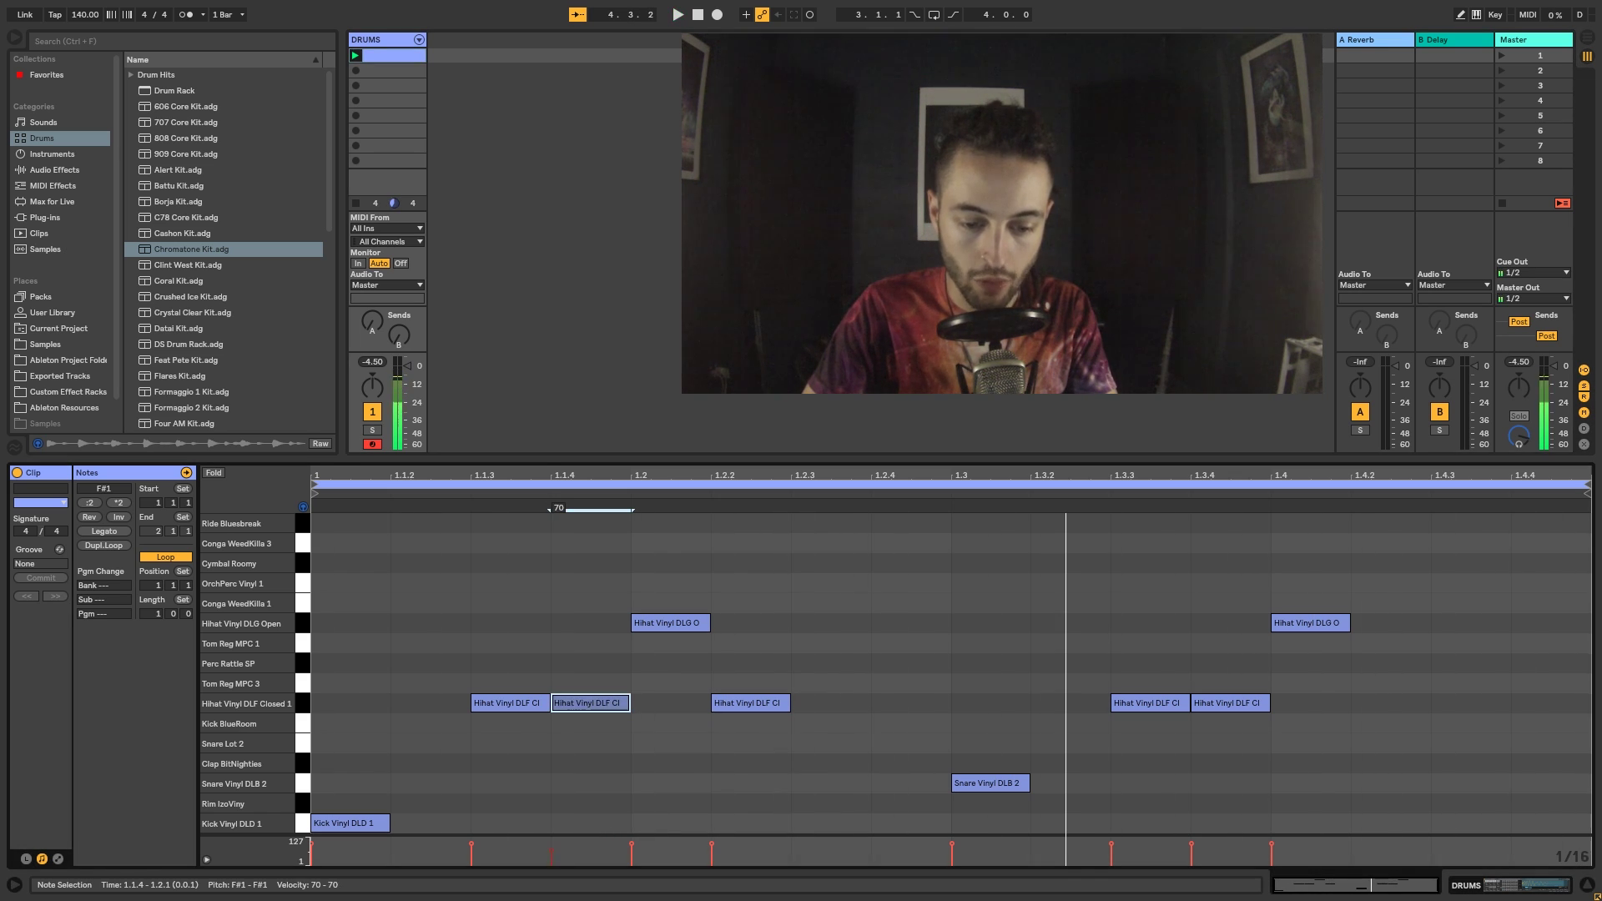
Audition the softer hi-hats, then drop the open hi-hat at 1.4 to velocity 94.
left_click(1190, 844)
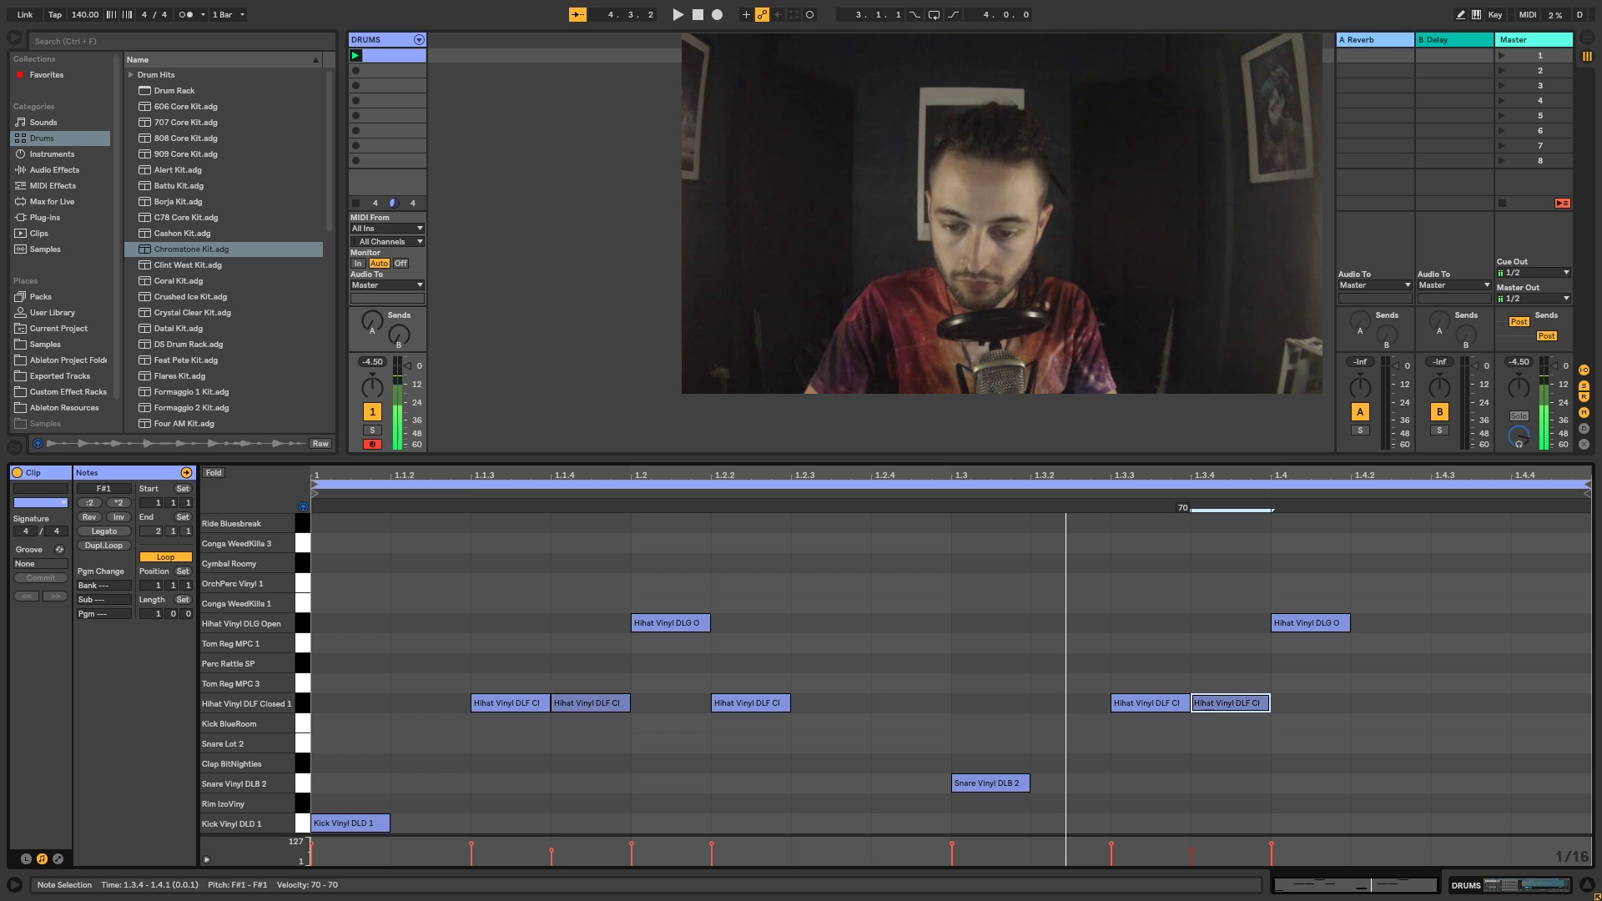
key("space")
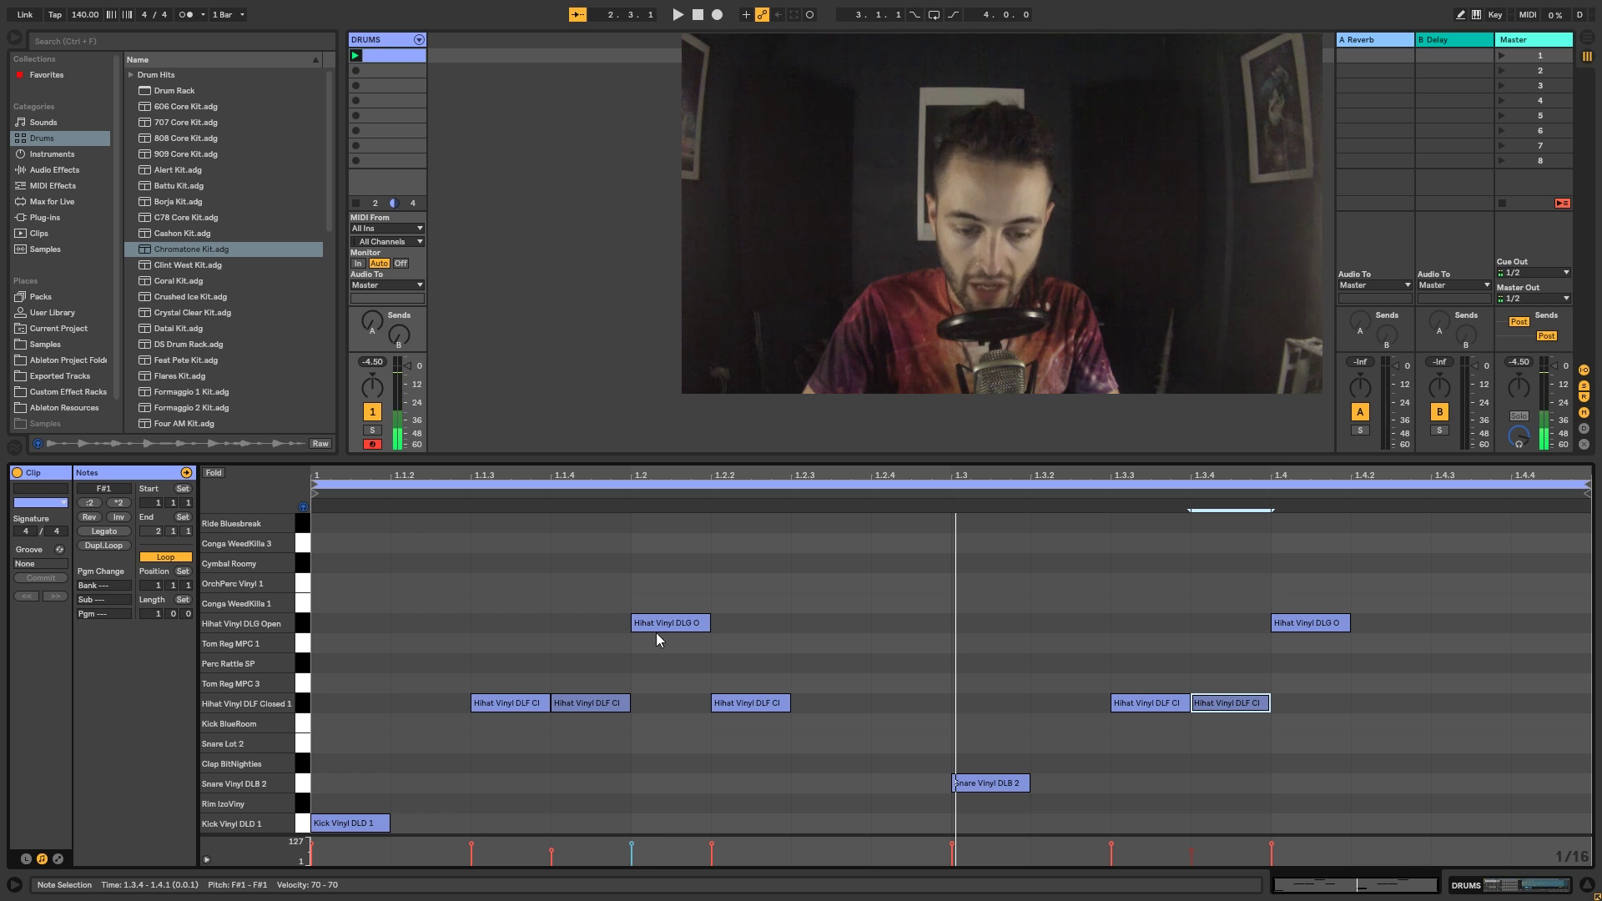
left_click(631, 841)
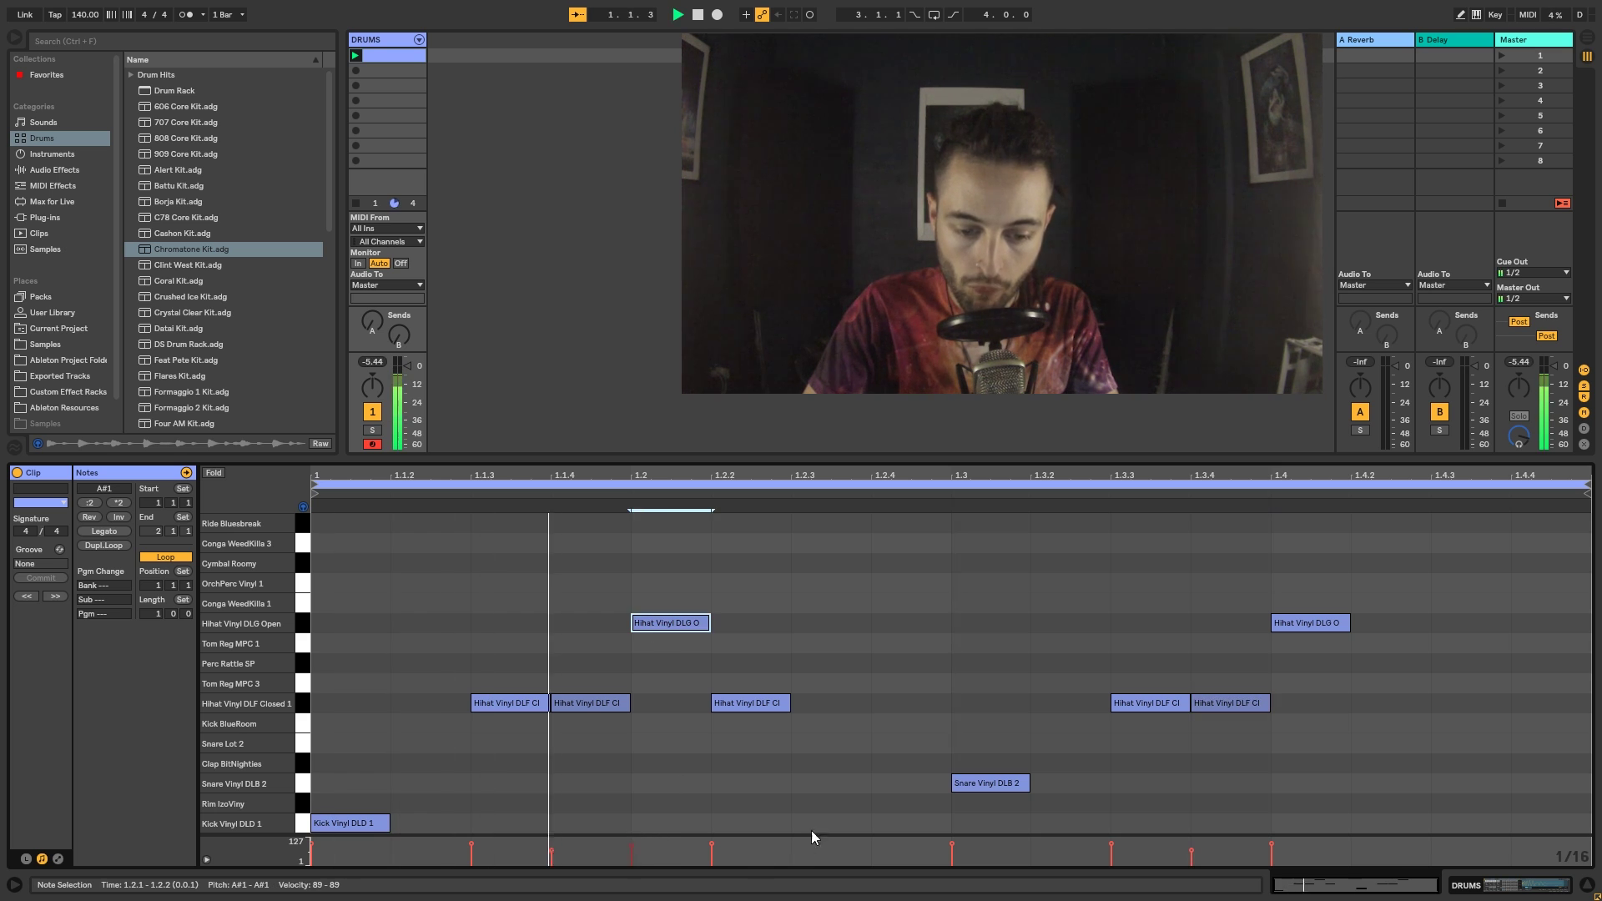
left_click(1273, 849)
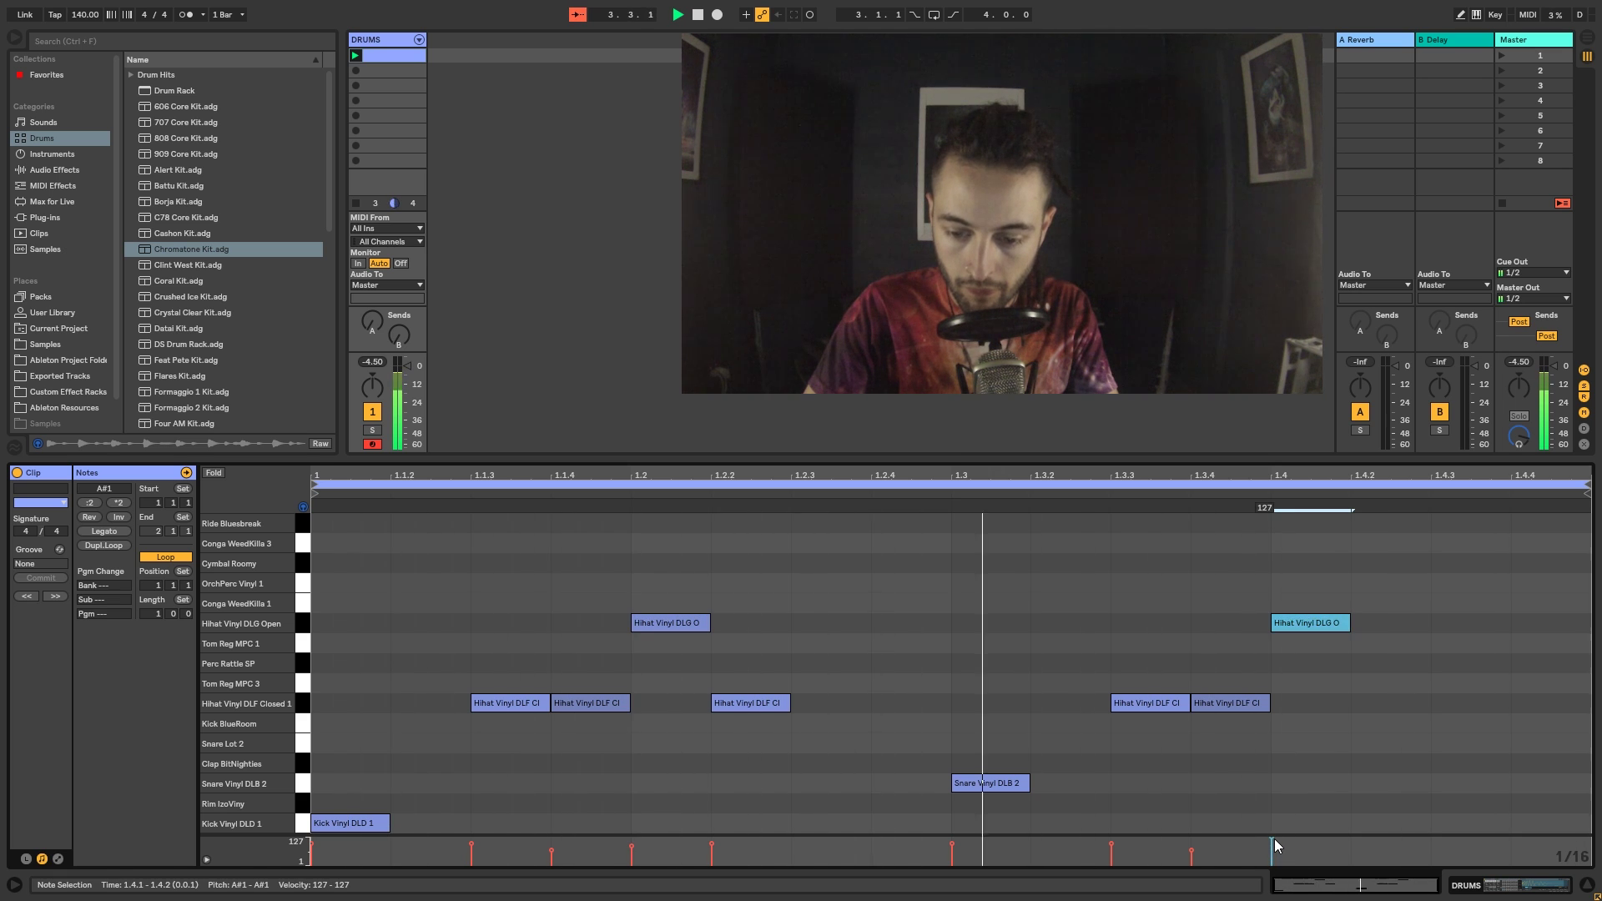
left_click_drag(1275, 837, 1274, 850)
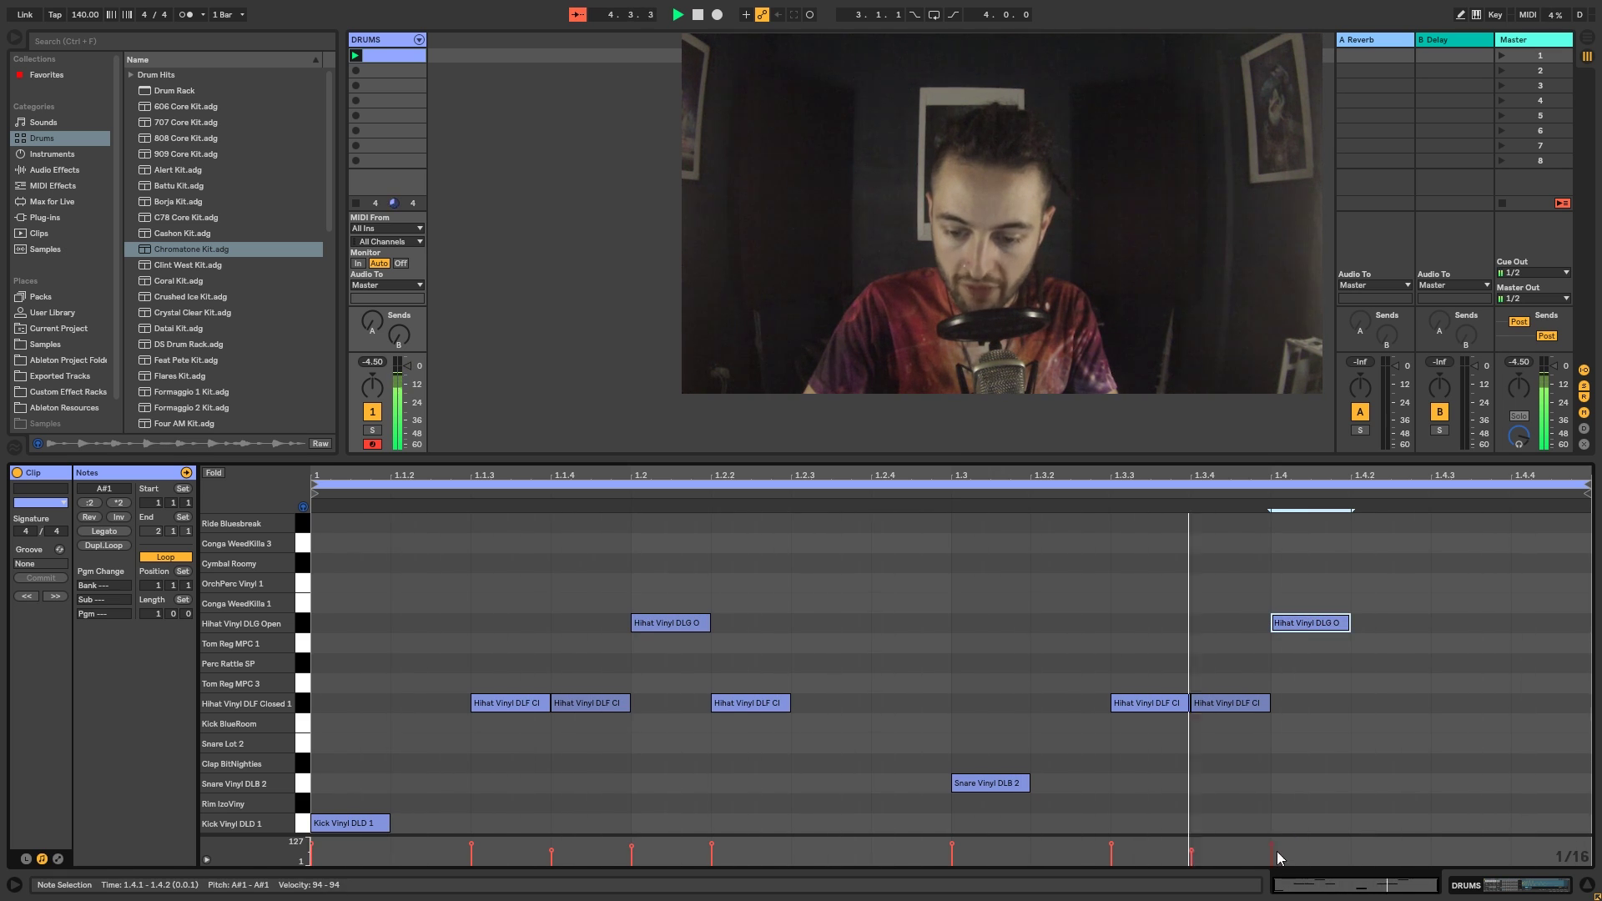
mouse_move(951, 850)
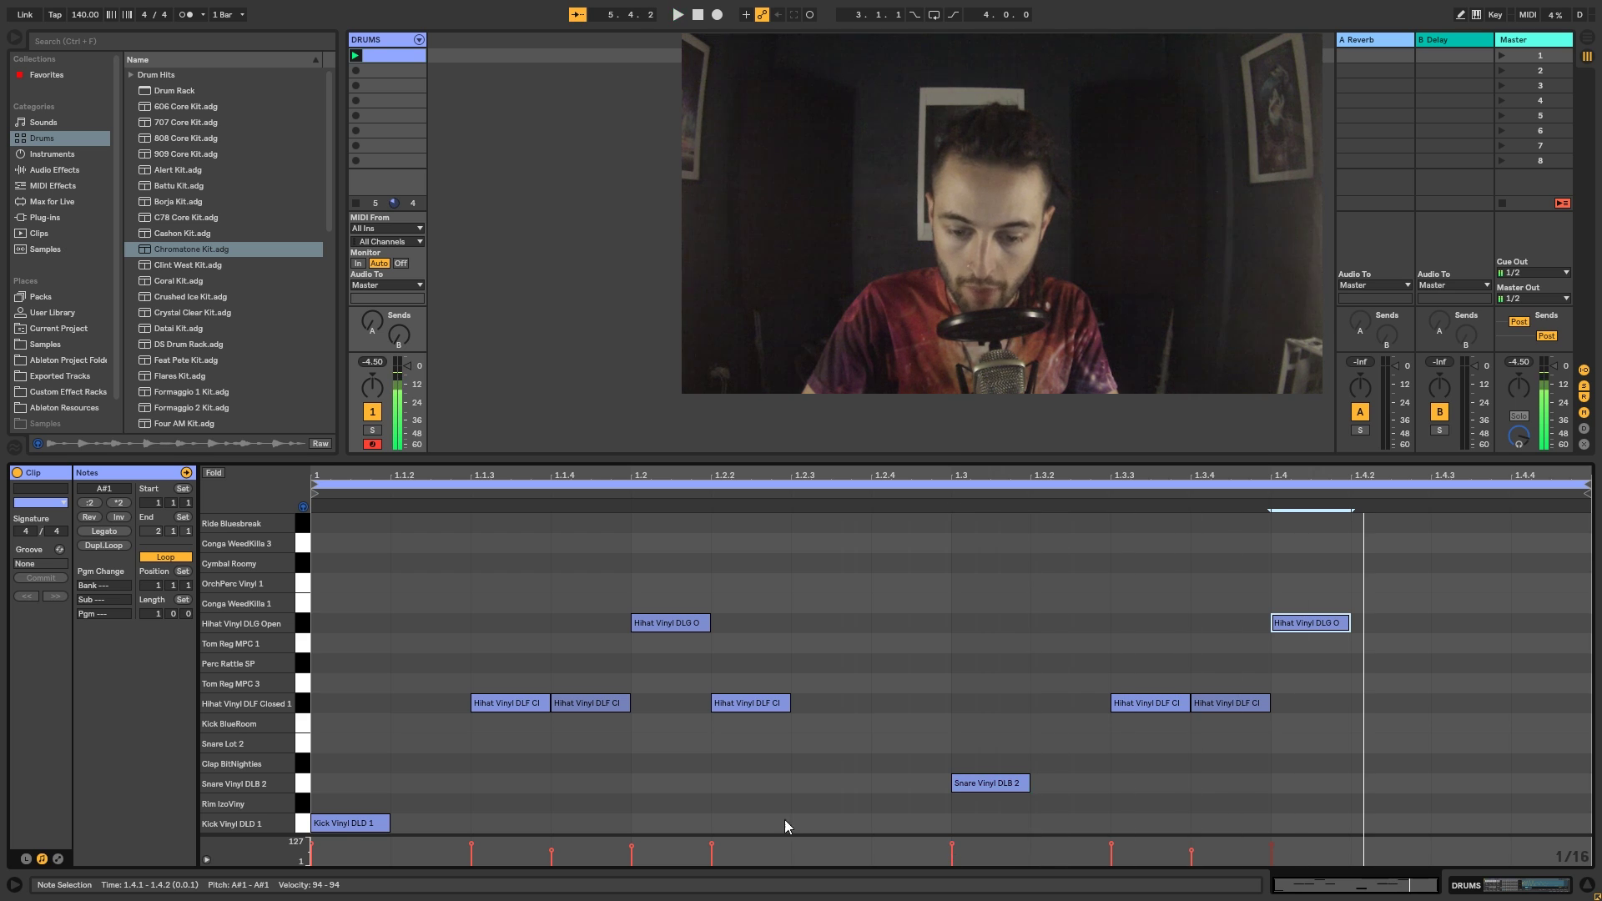
left_click(311, 847)
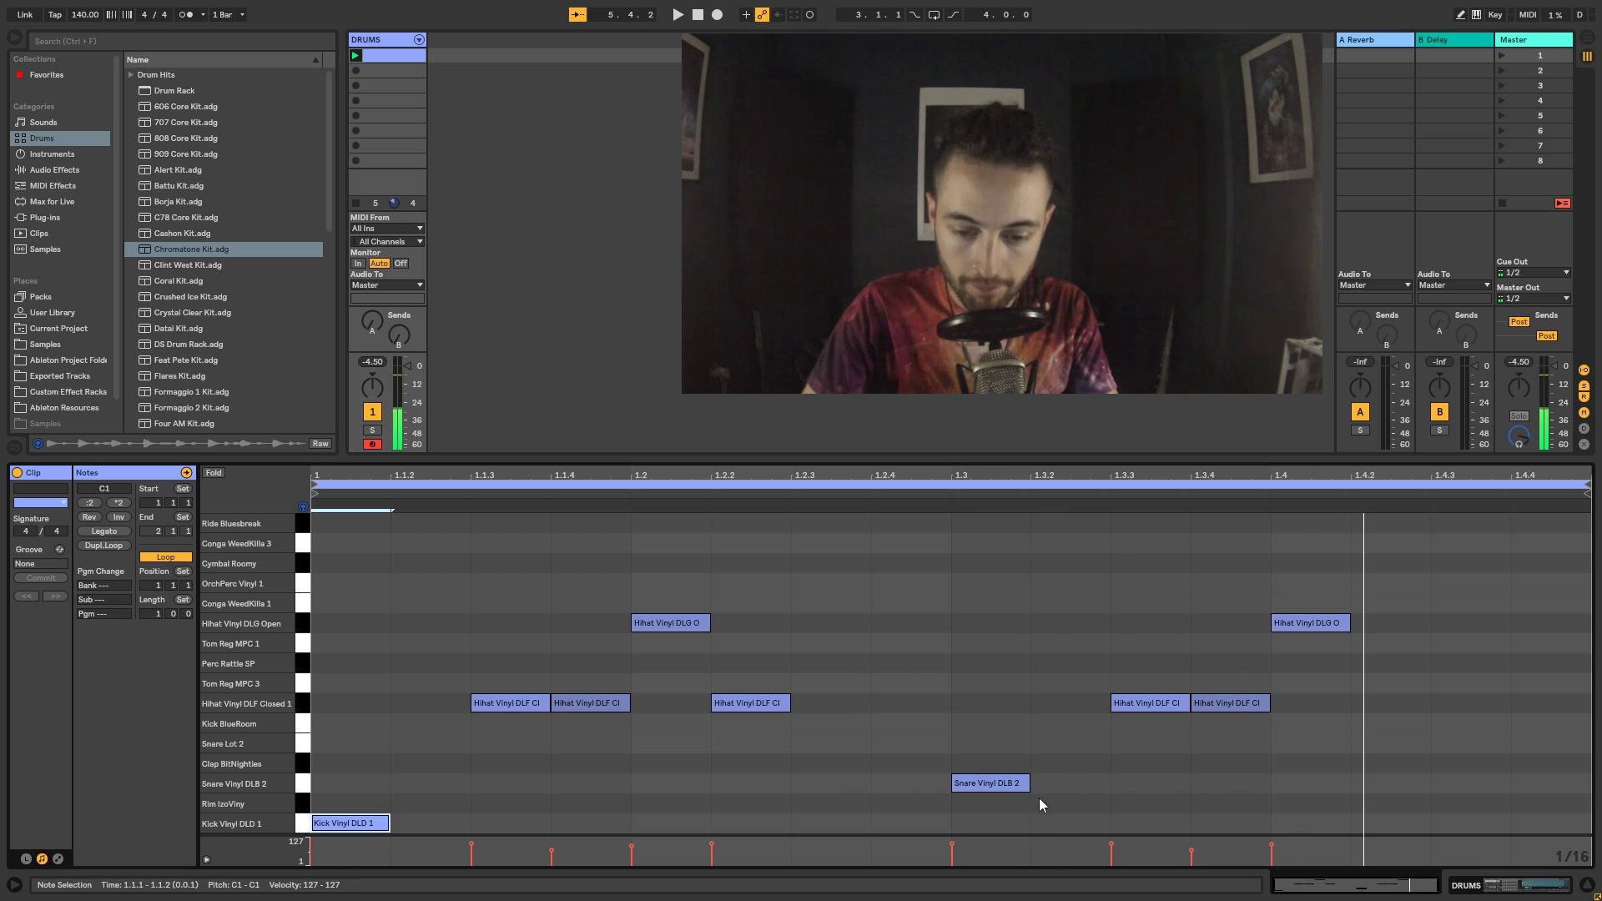
Nudge the 1.3 snare and 1.2 open hi-hat slightly late off the grid, replaying to judge the groove.
left_click(952, 845)
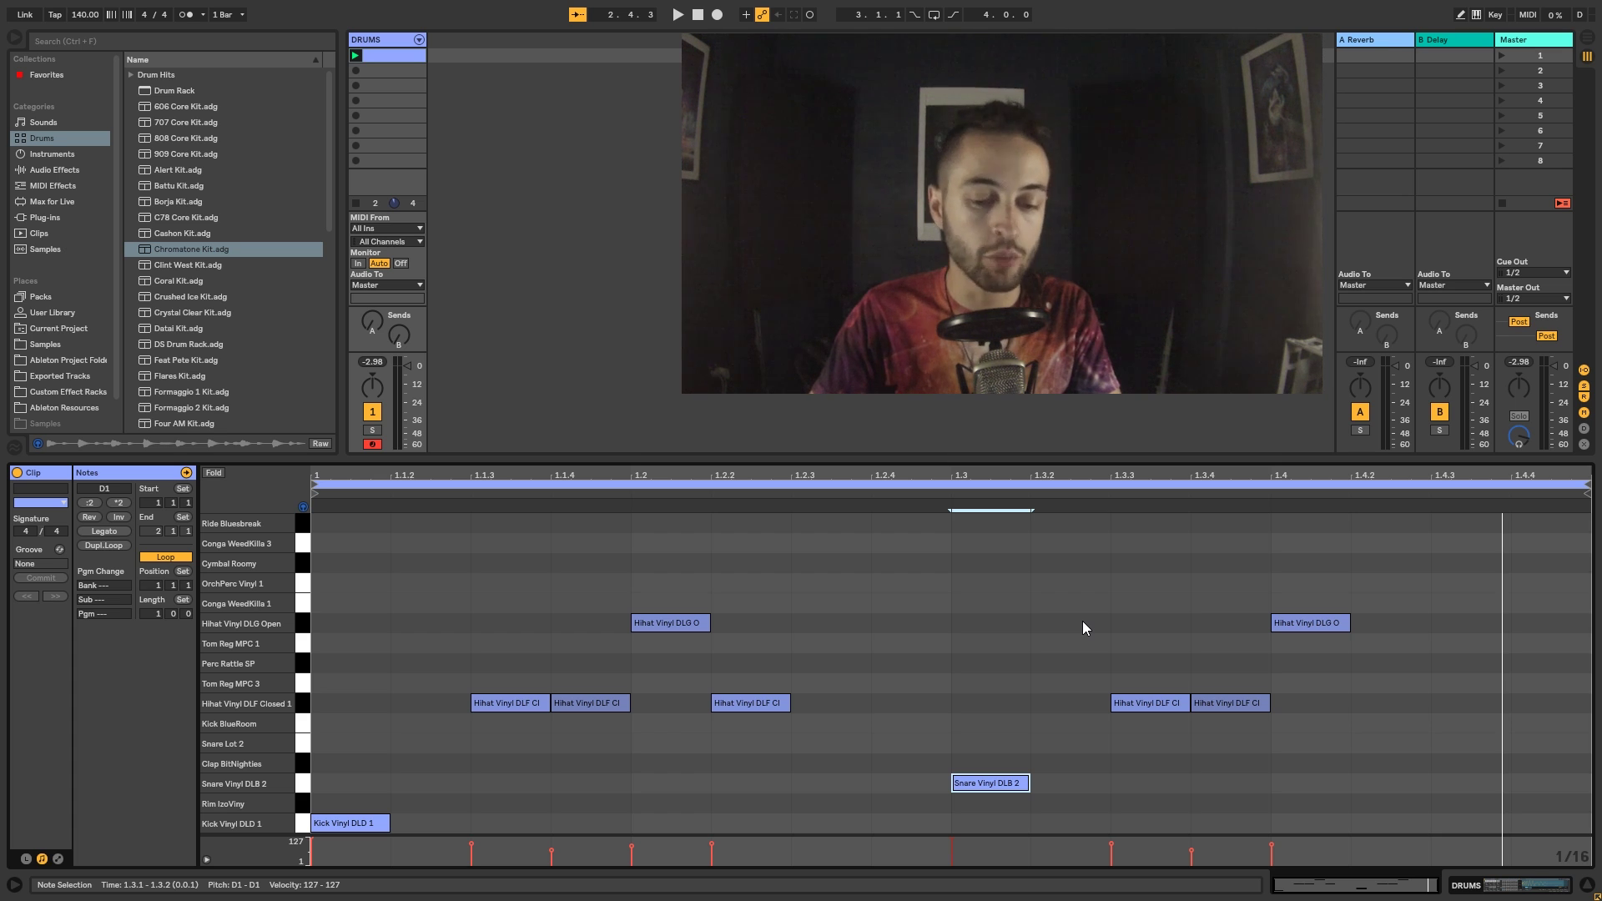
left_click(994, 726)
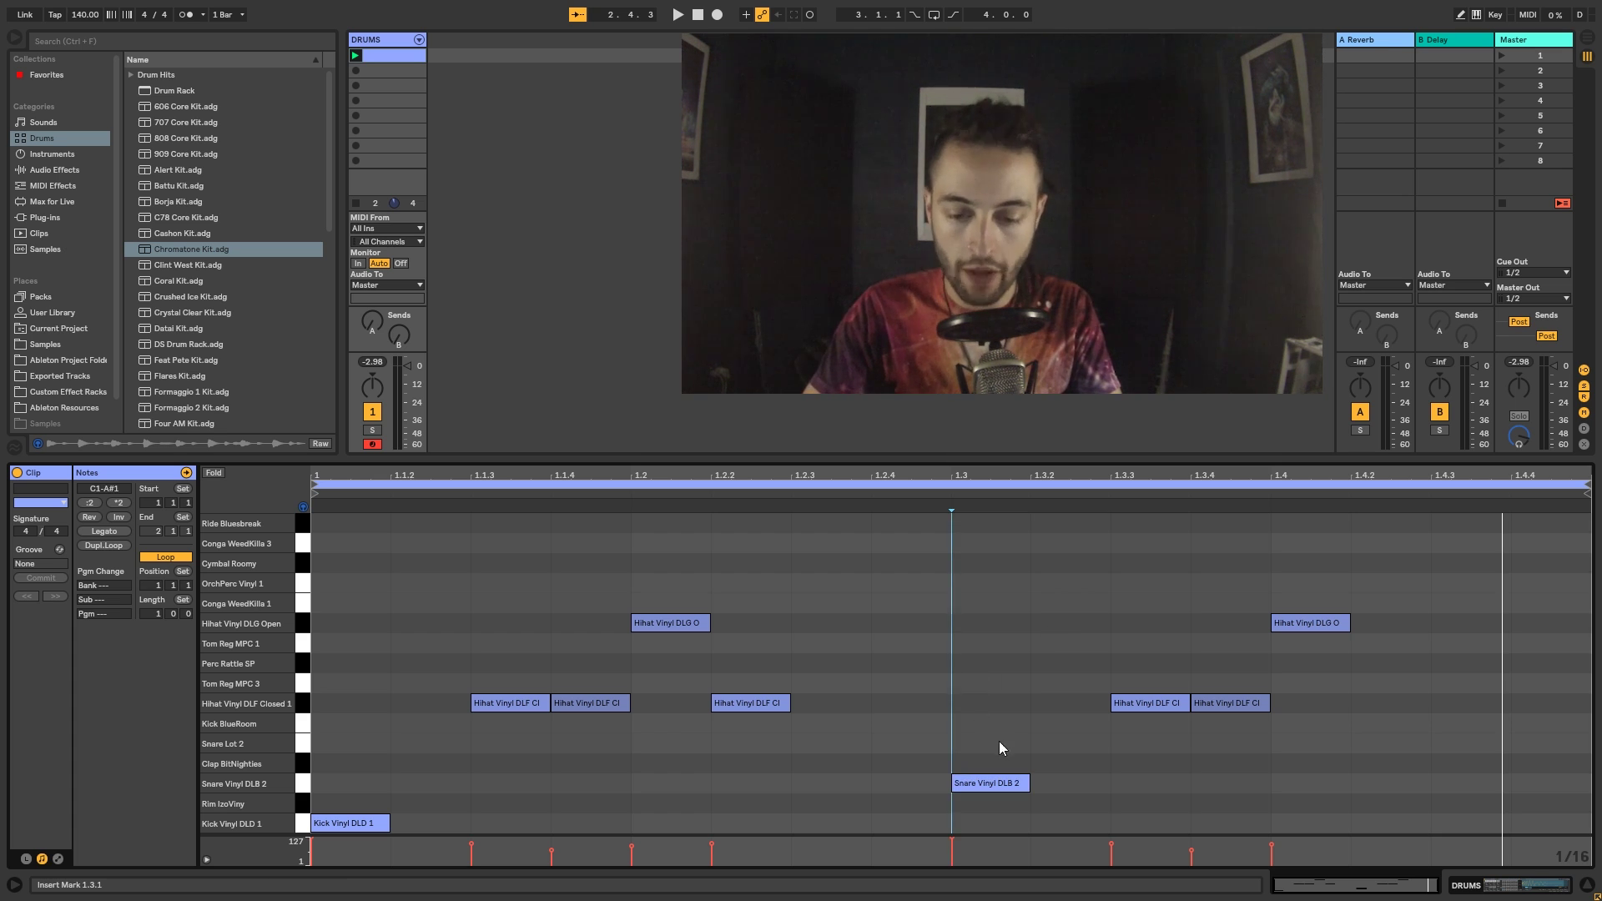
left_click(985, 785)
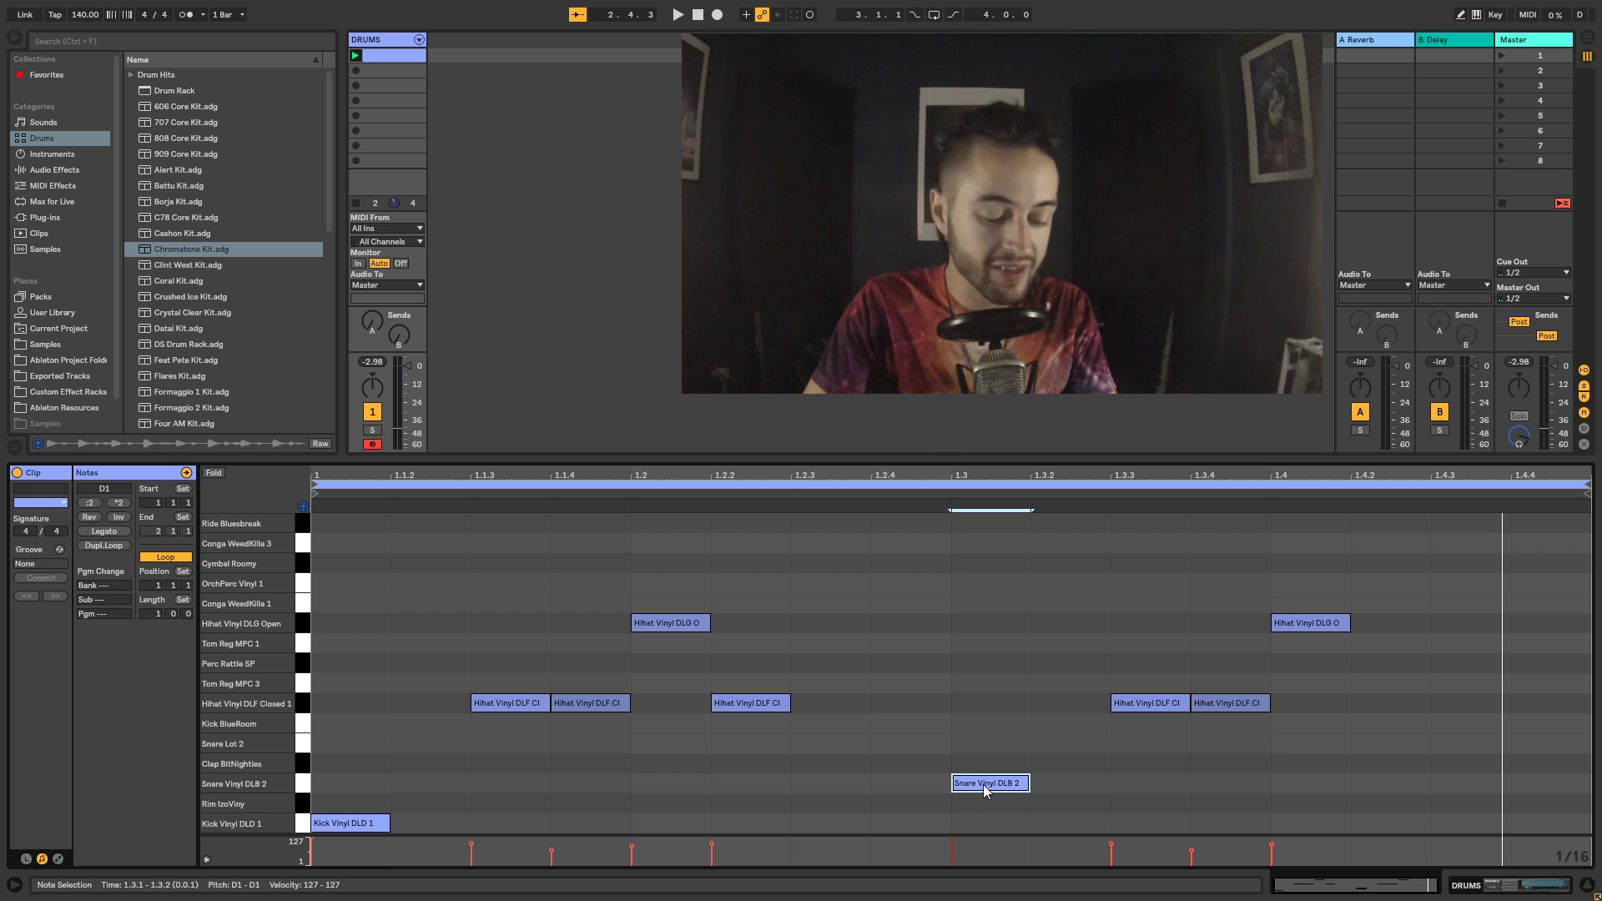
mouse_move(983, 784)
left_mouse_down()
mouse_move(1100, 790)
mouse_move(905, 789)
mouse_move(983, 784)
left_mouse_up()
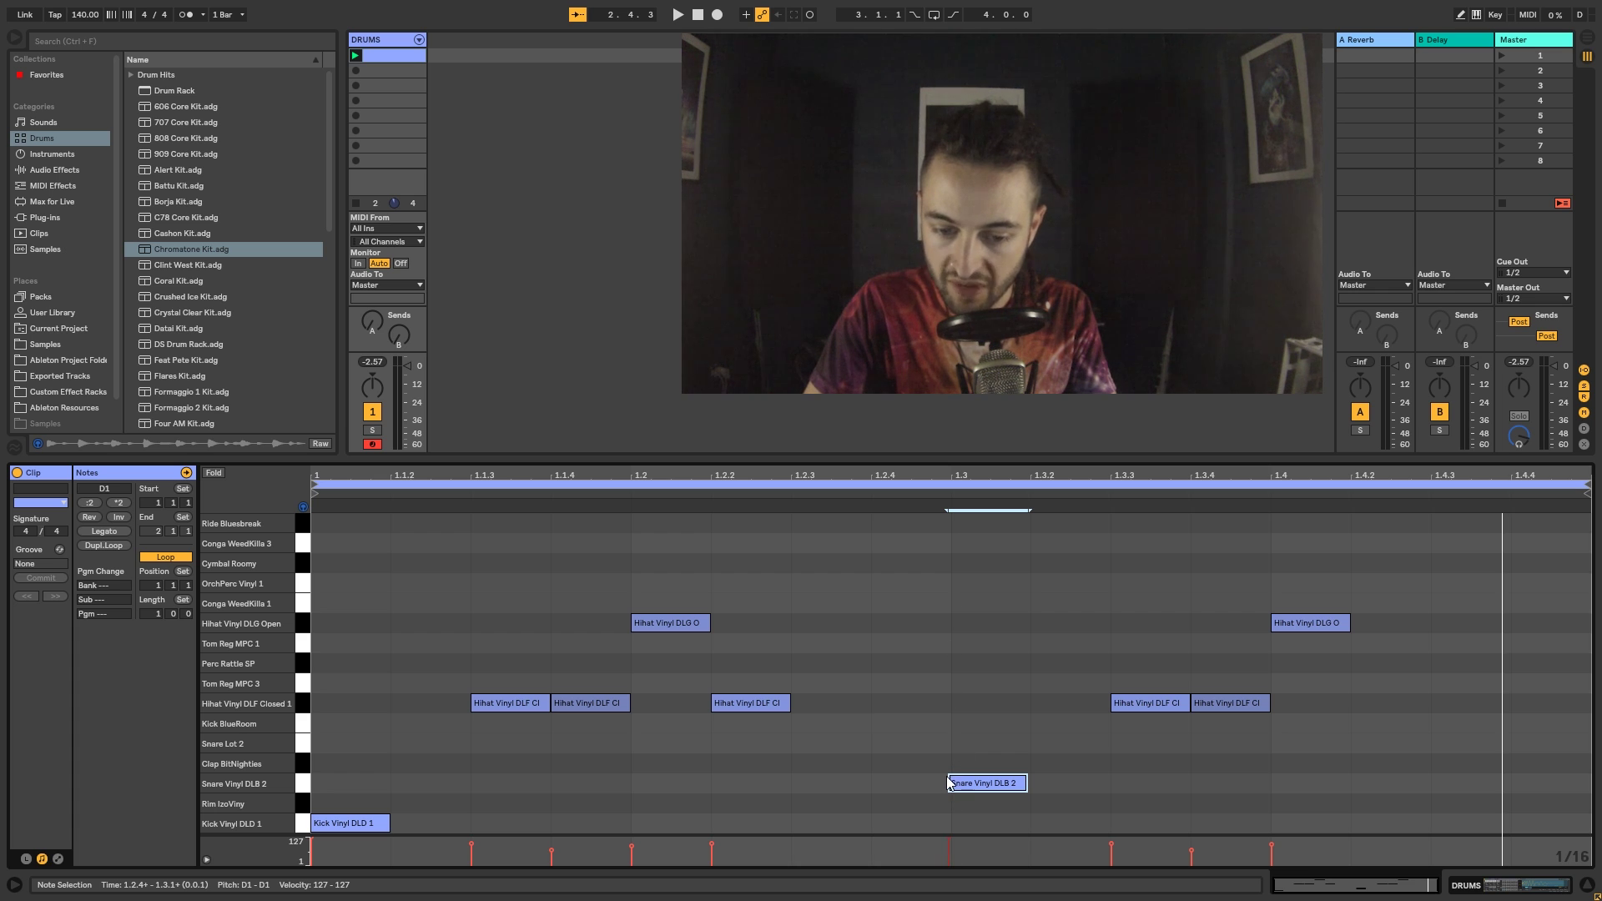
left_click(654, 623)
left_click_drag(654, 624, 658, 630)
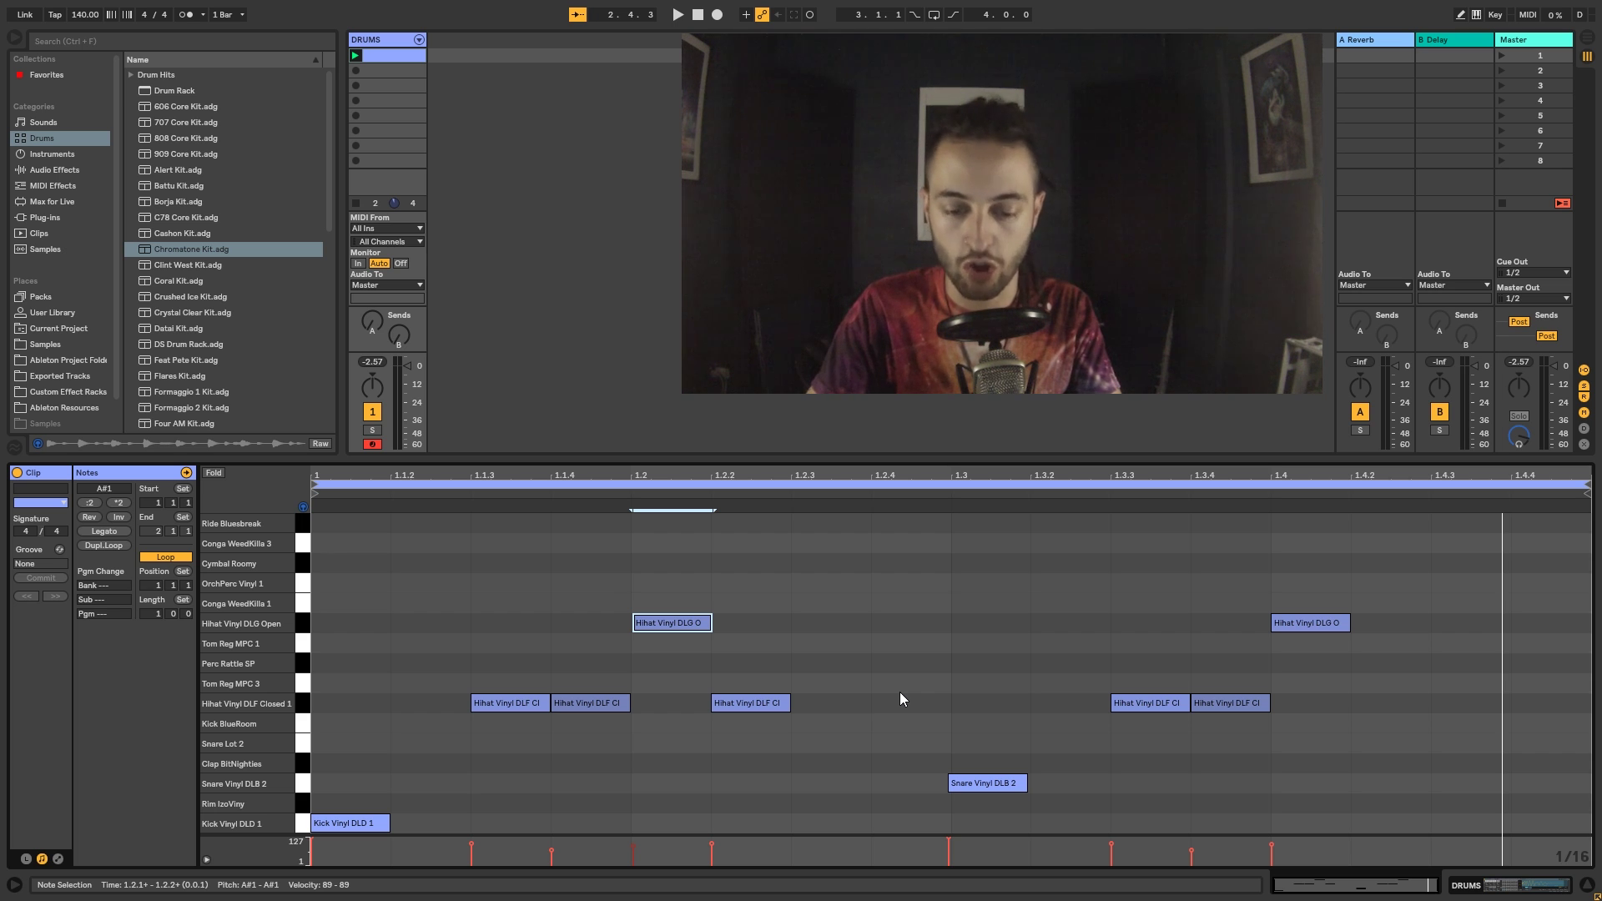
key("space")
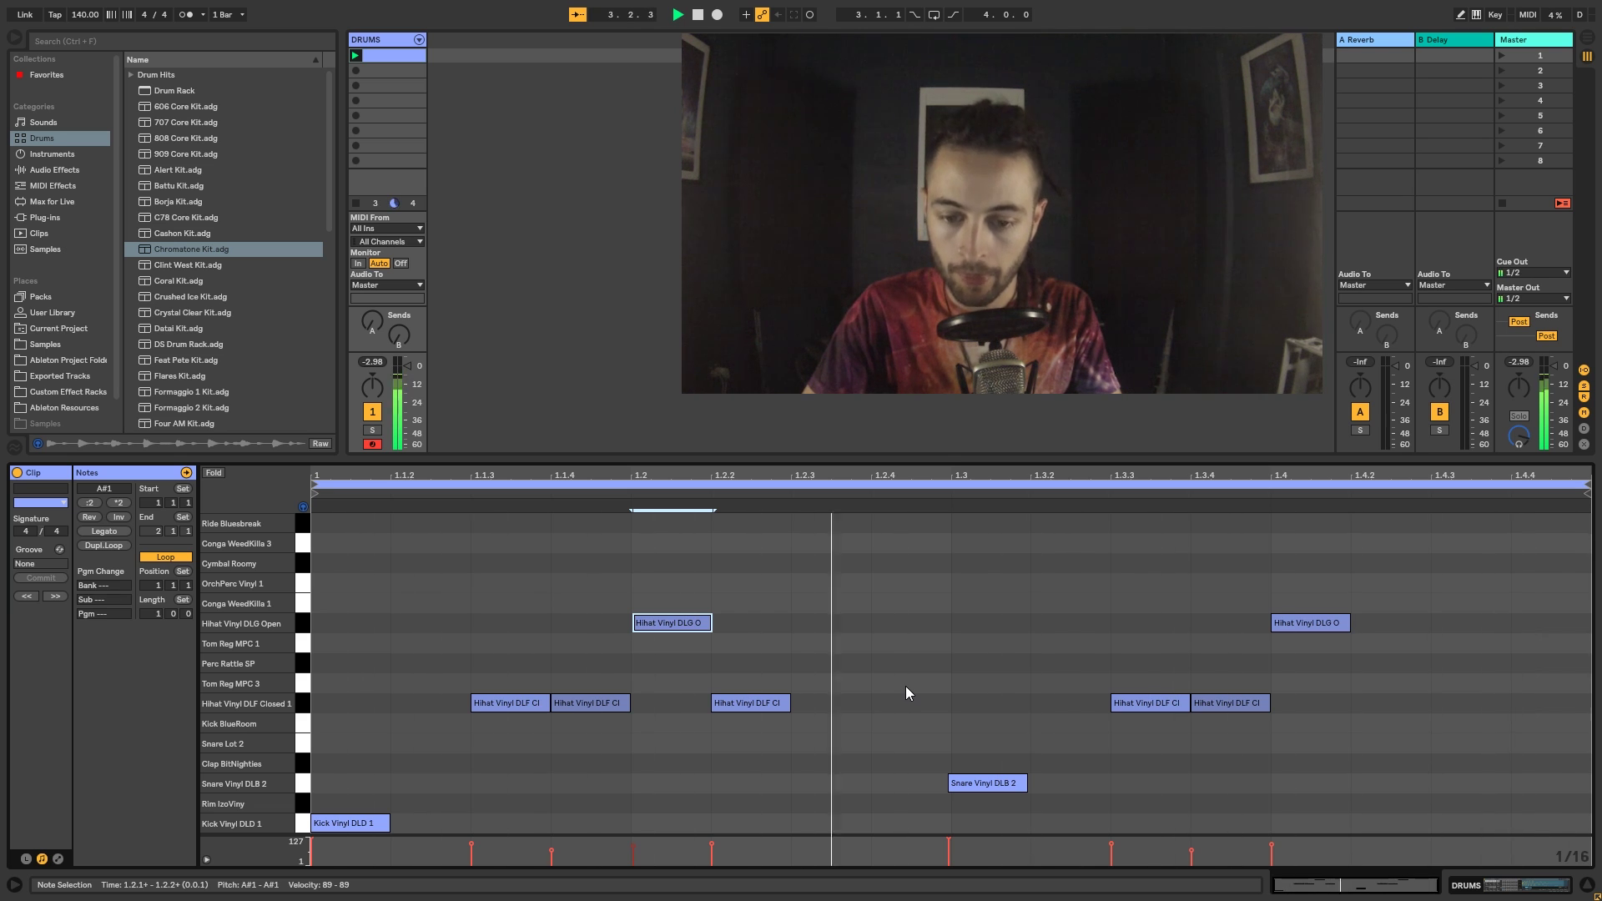
left_click_drag(976, 786, 985, 786)
key("space")
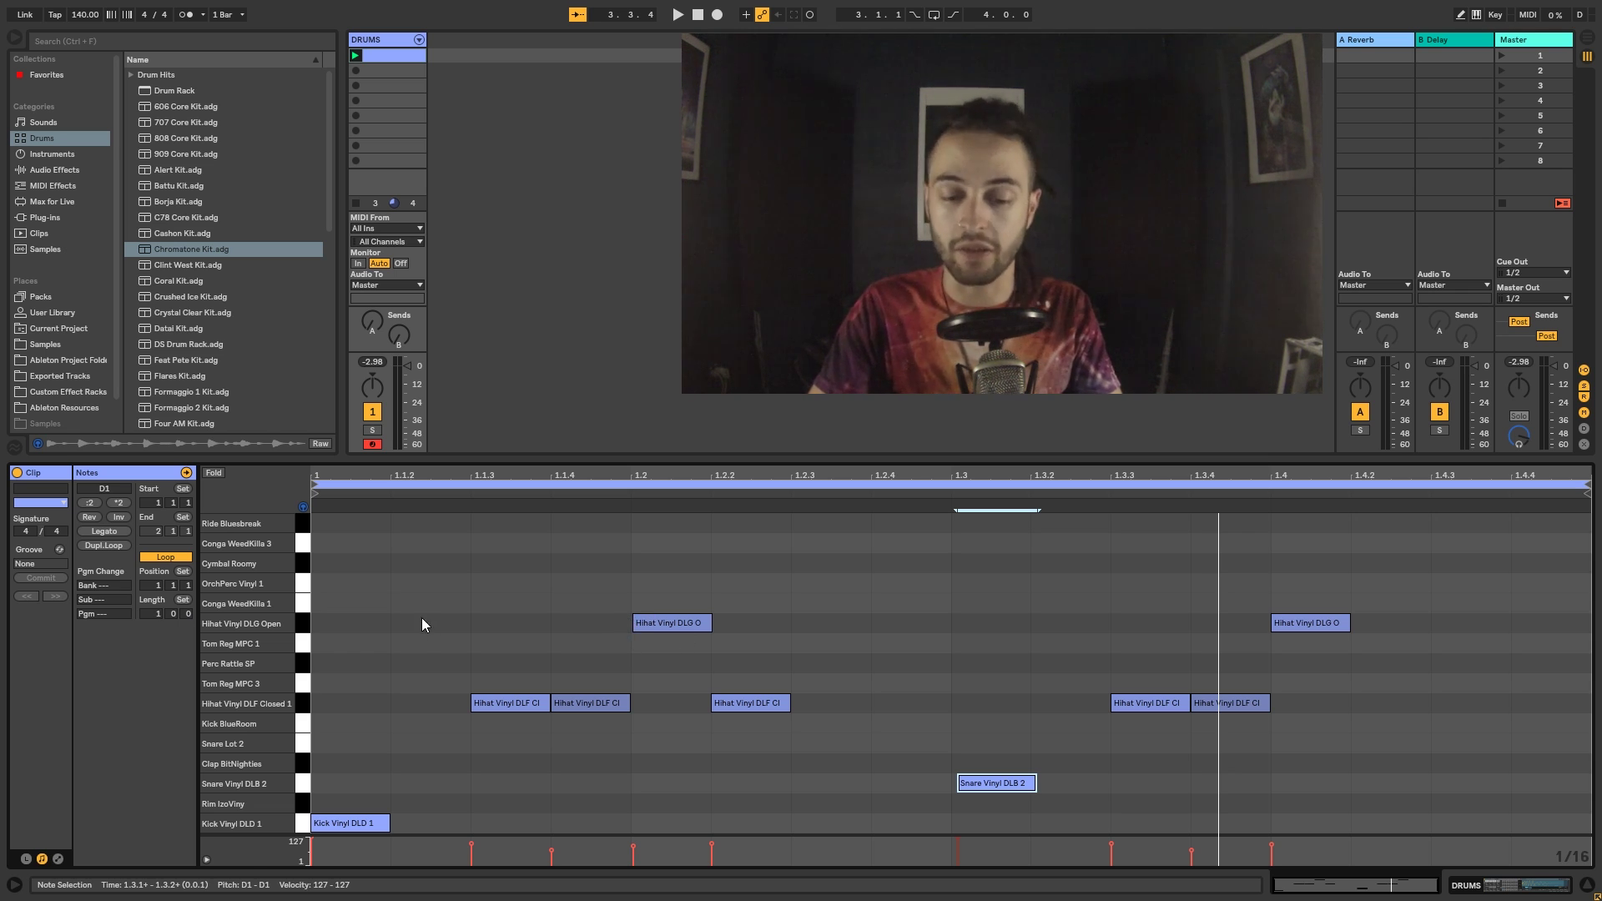
Raise the DRUMS clip's Length field from its current value to 3 bars.
left_click(158, 614)
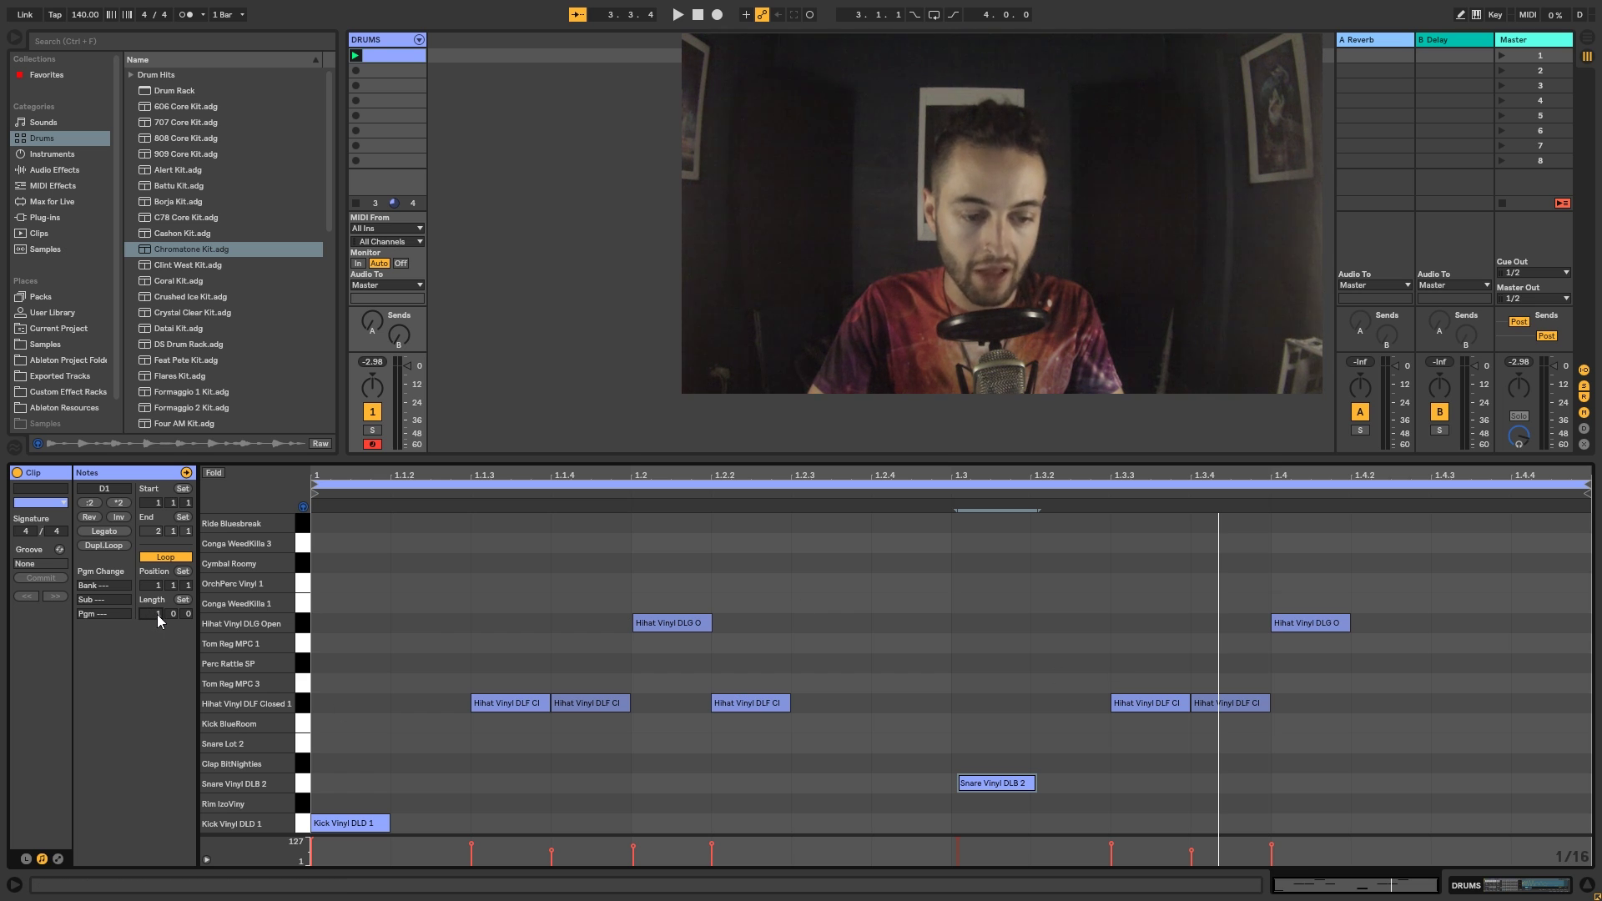
key("Up")
key("Up")
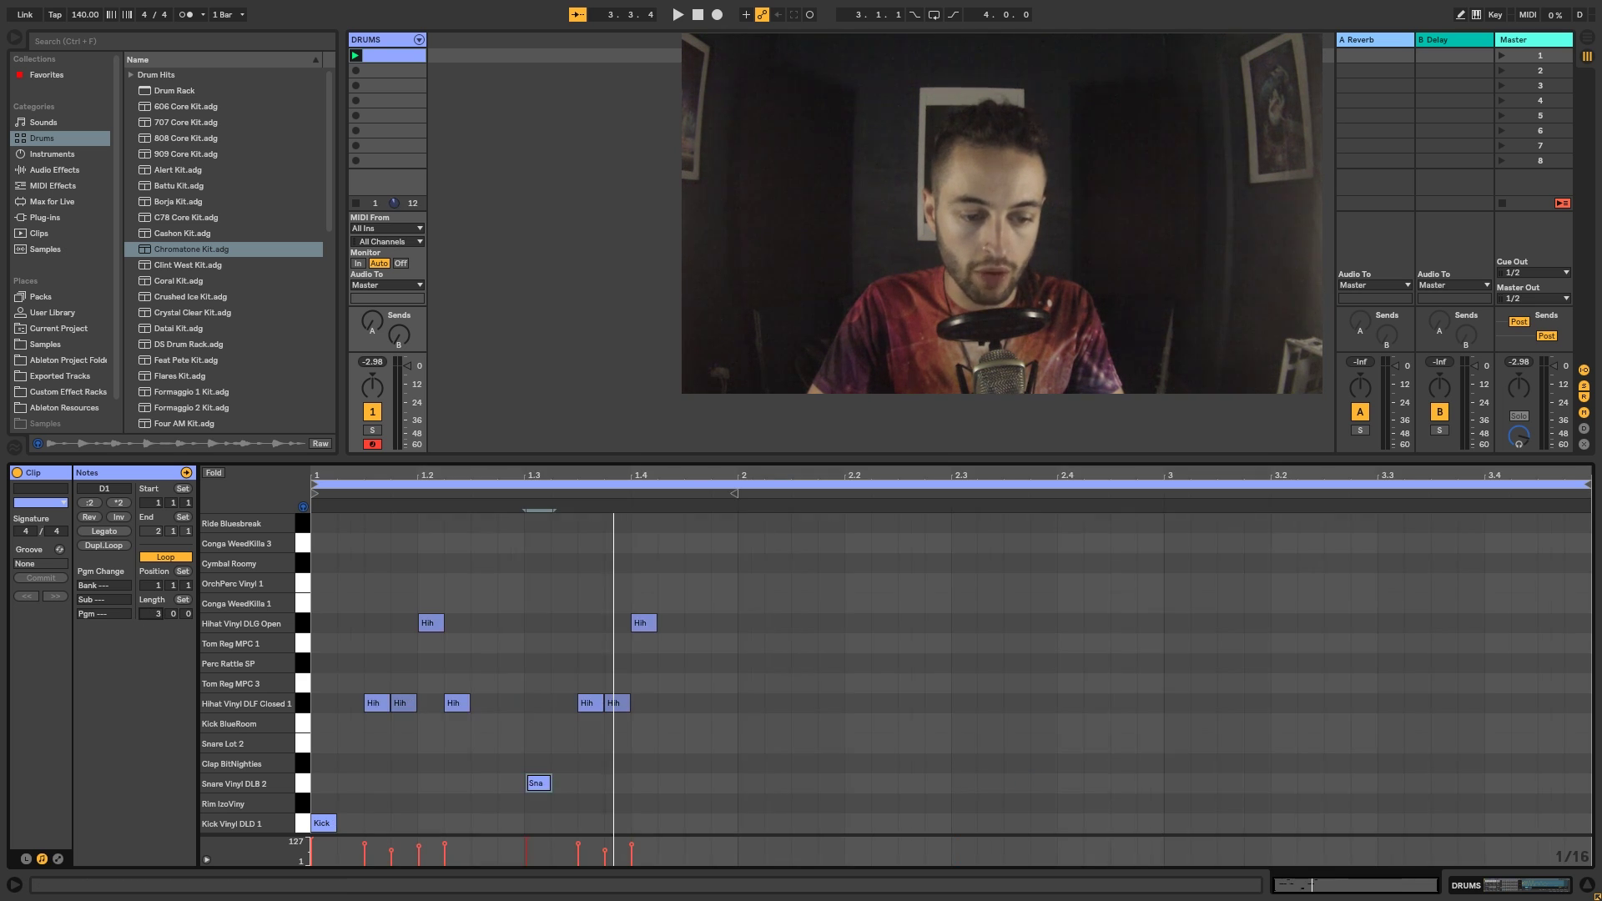
Set the clip length to 4 bars and mark the pattern and empty bars 2–4 as ranges.
key("Up")
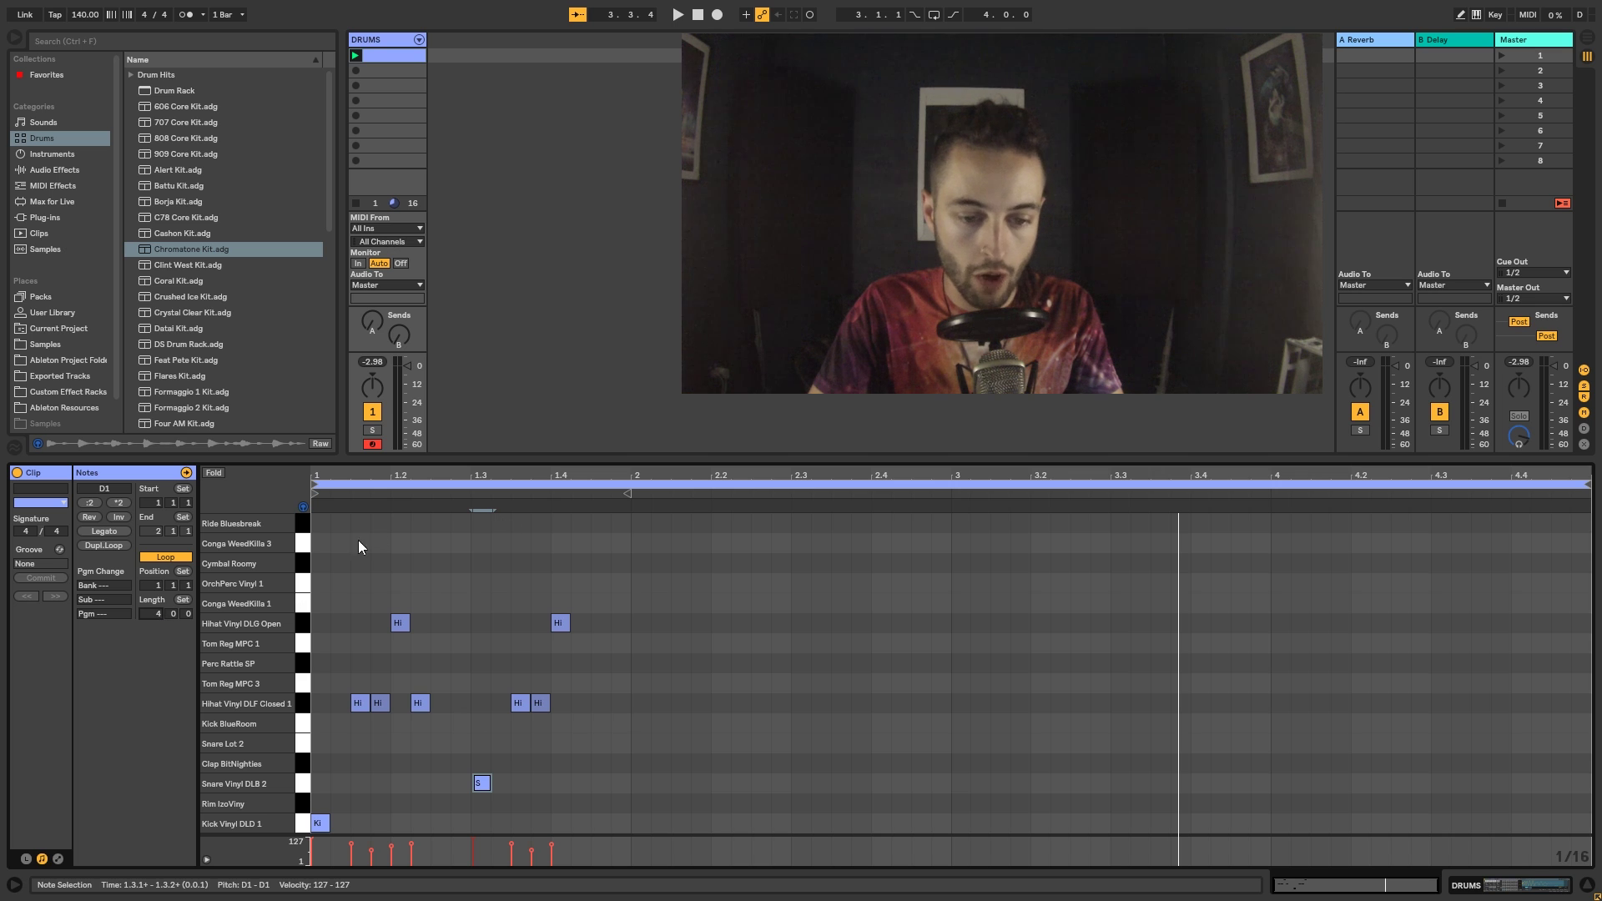
left_click_drag(321, 533, 628, 832)
left_click_drag(632, 558, 950, 848)
left_click_drag(960, 583, 1269, 869)
left_click_drag(1274, 552, 1590, 851)
left_click_drag(313, 549, 1586, 887)
Select bar 1's pattern notes and set the insert point at the start of bar 3.
left_click(950, 638)
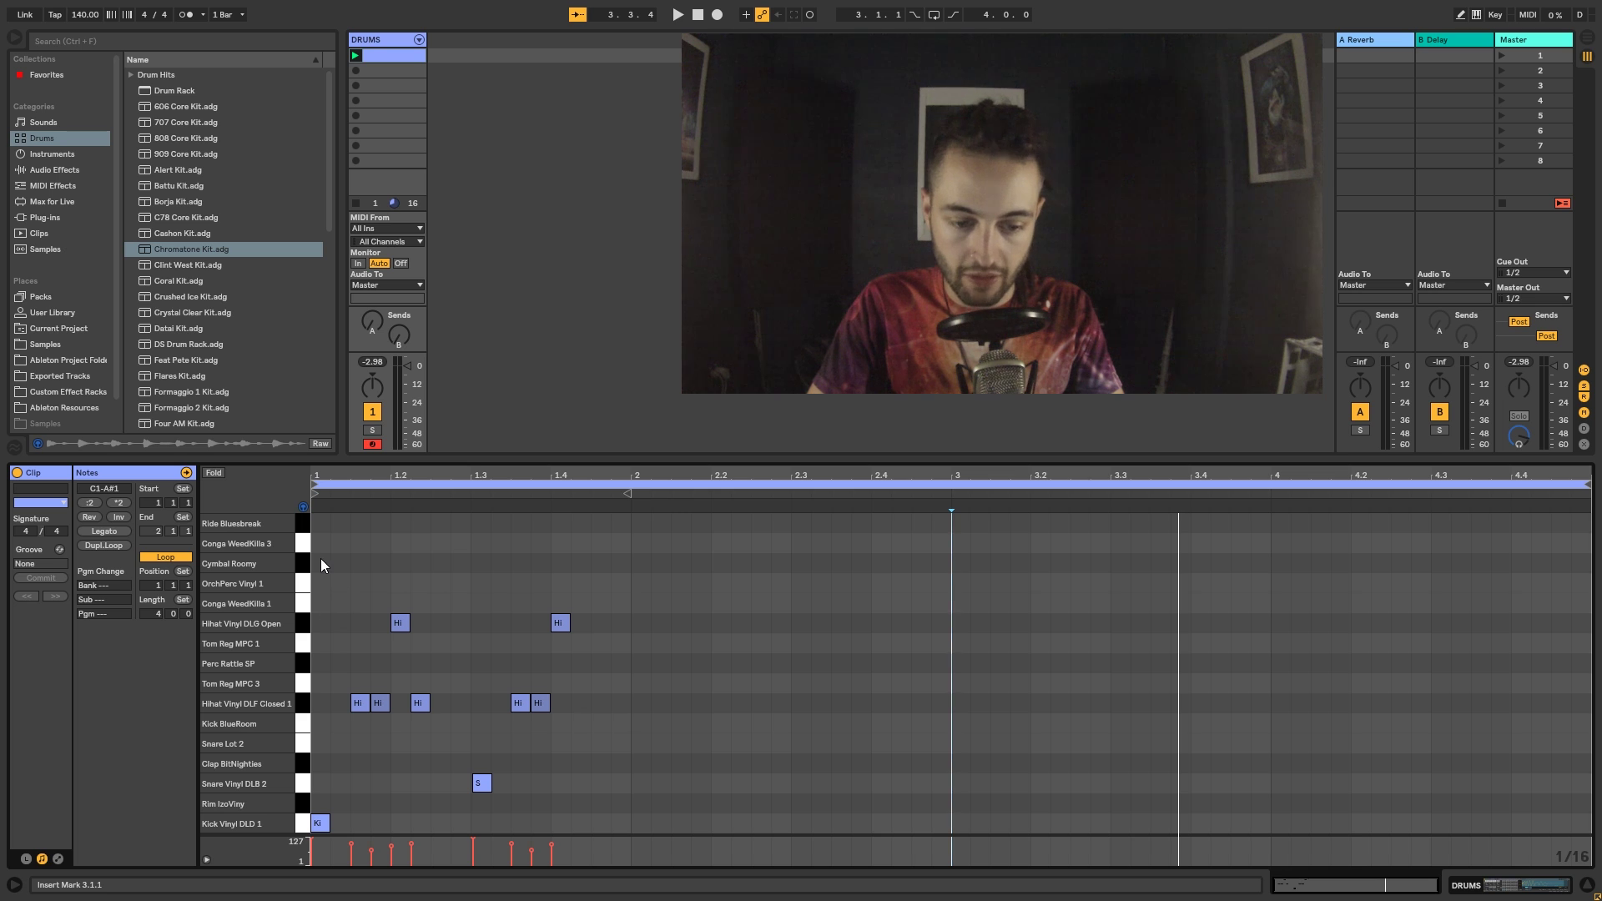
left_click_drag(314, 556, 624, 866)
left_click_drag(627, 566, 949, 855)
left_click(955, 567)
Select bar 1's kick, snare and hi-hat notes in the piano roll.
left_click_drag(955, 567, 1274, 863)
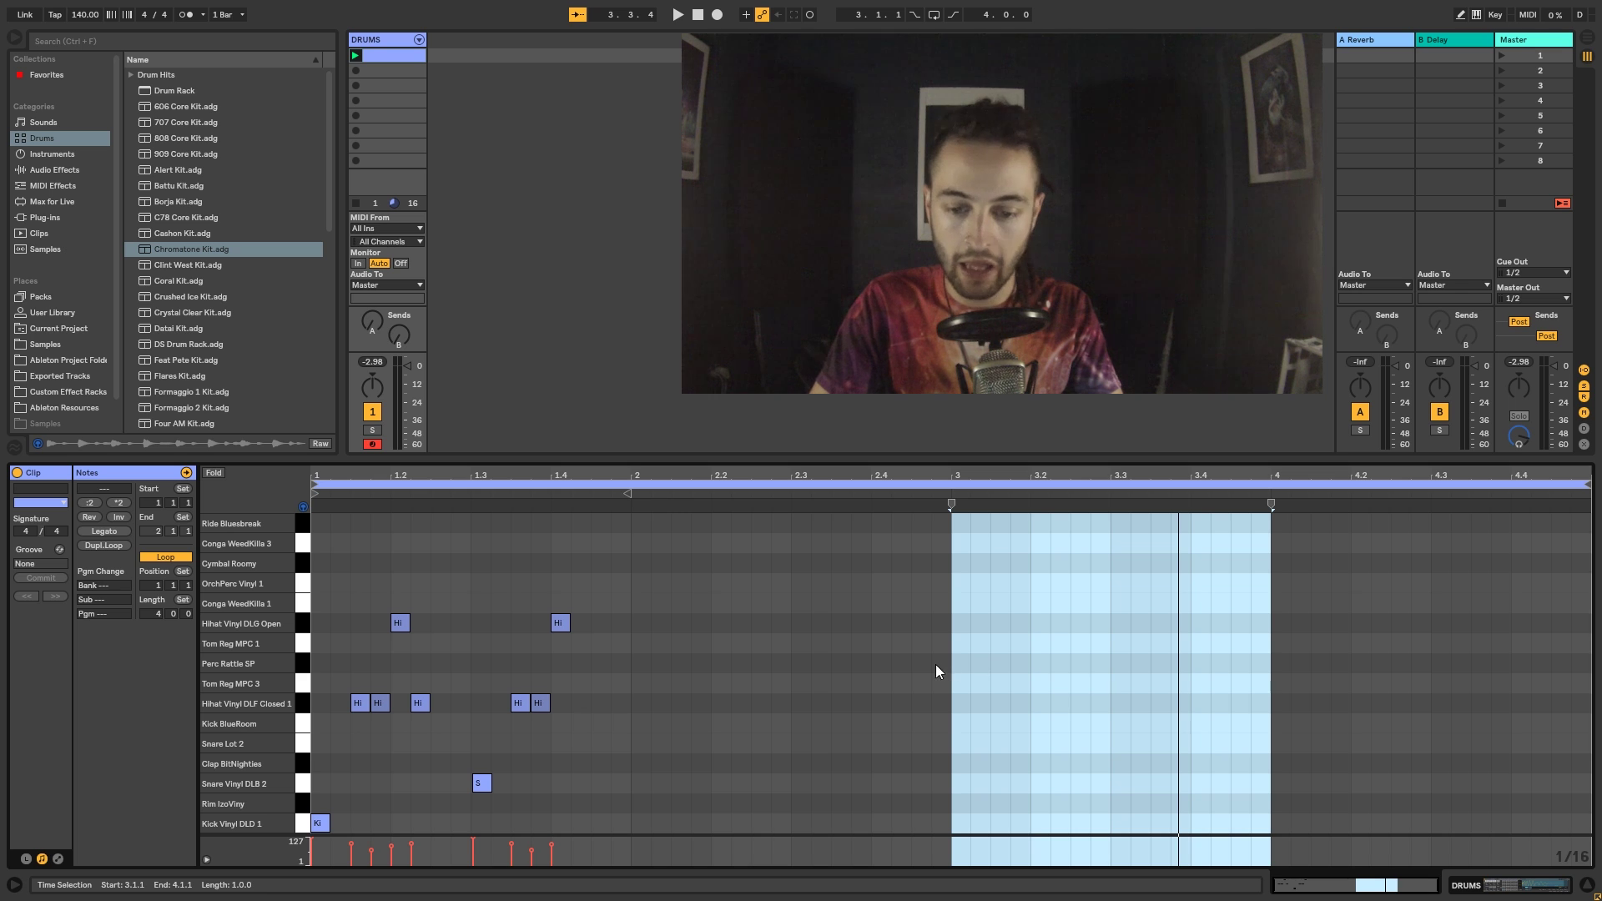
left_click_drag(629, 521, 318, 833)
left_click(594, 597)
left_click(626, 521)
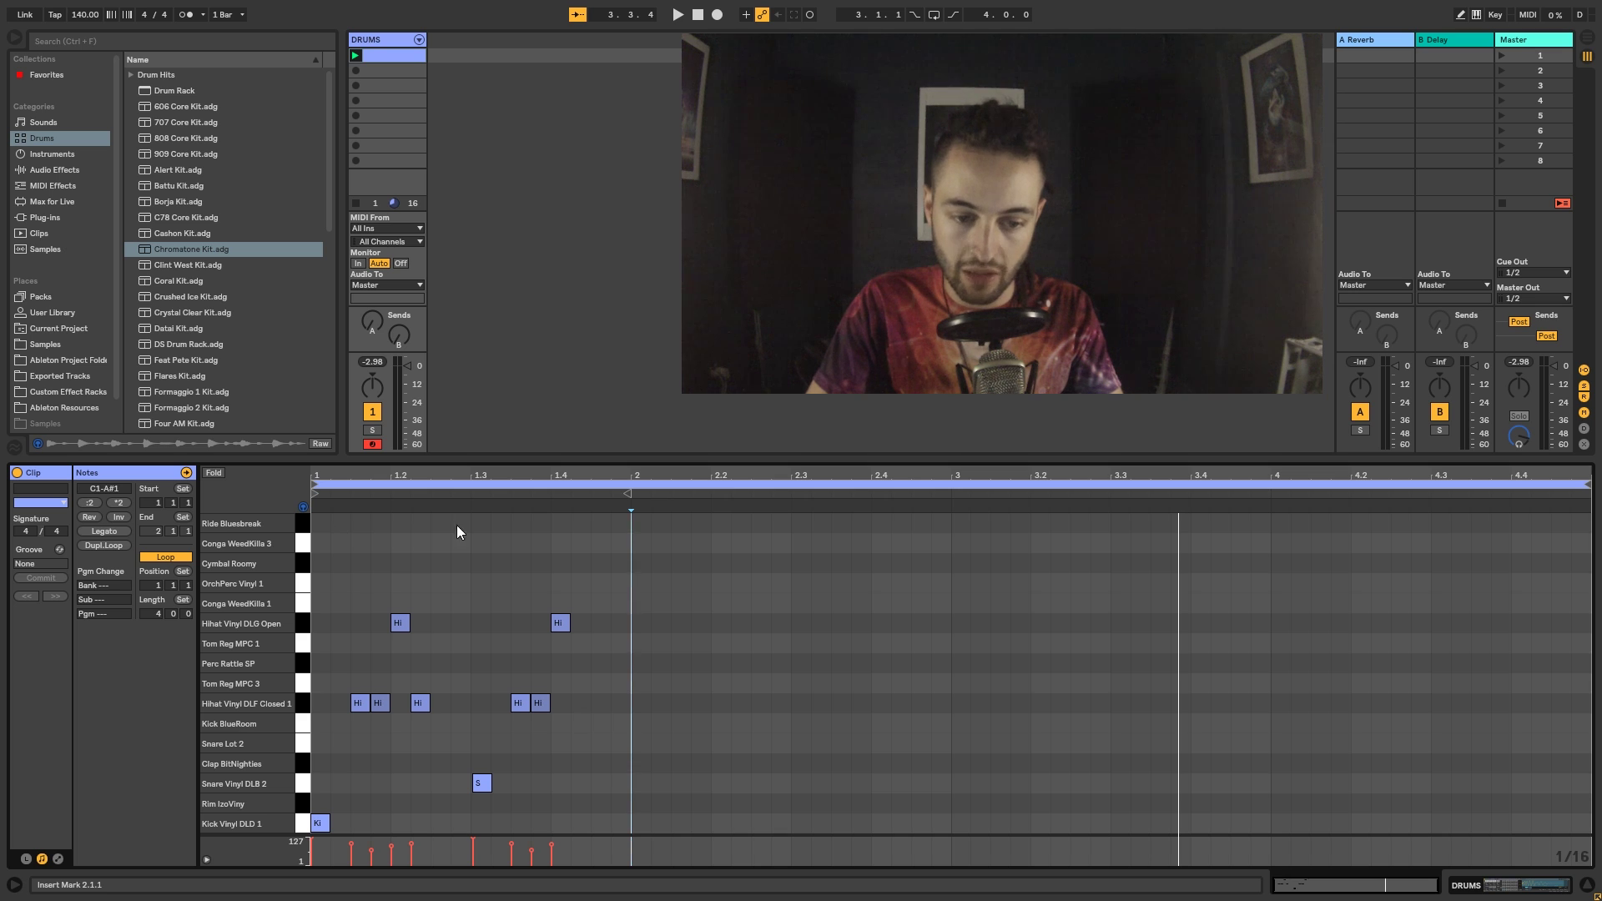
left_click_drag(626, 520, 313, 835)
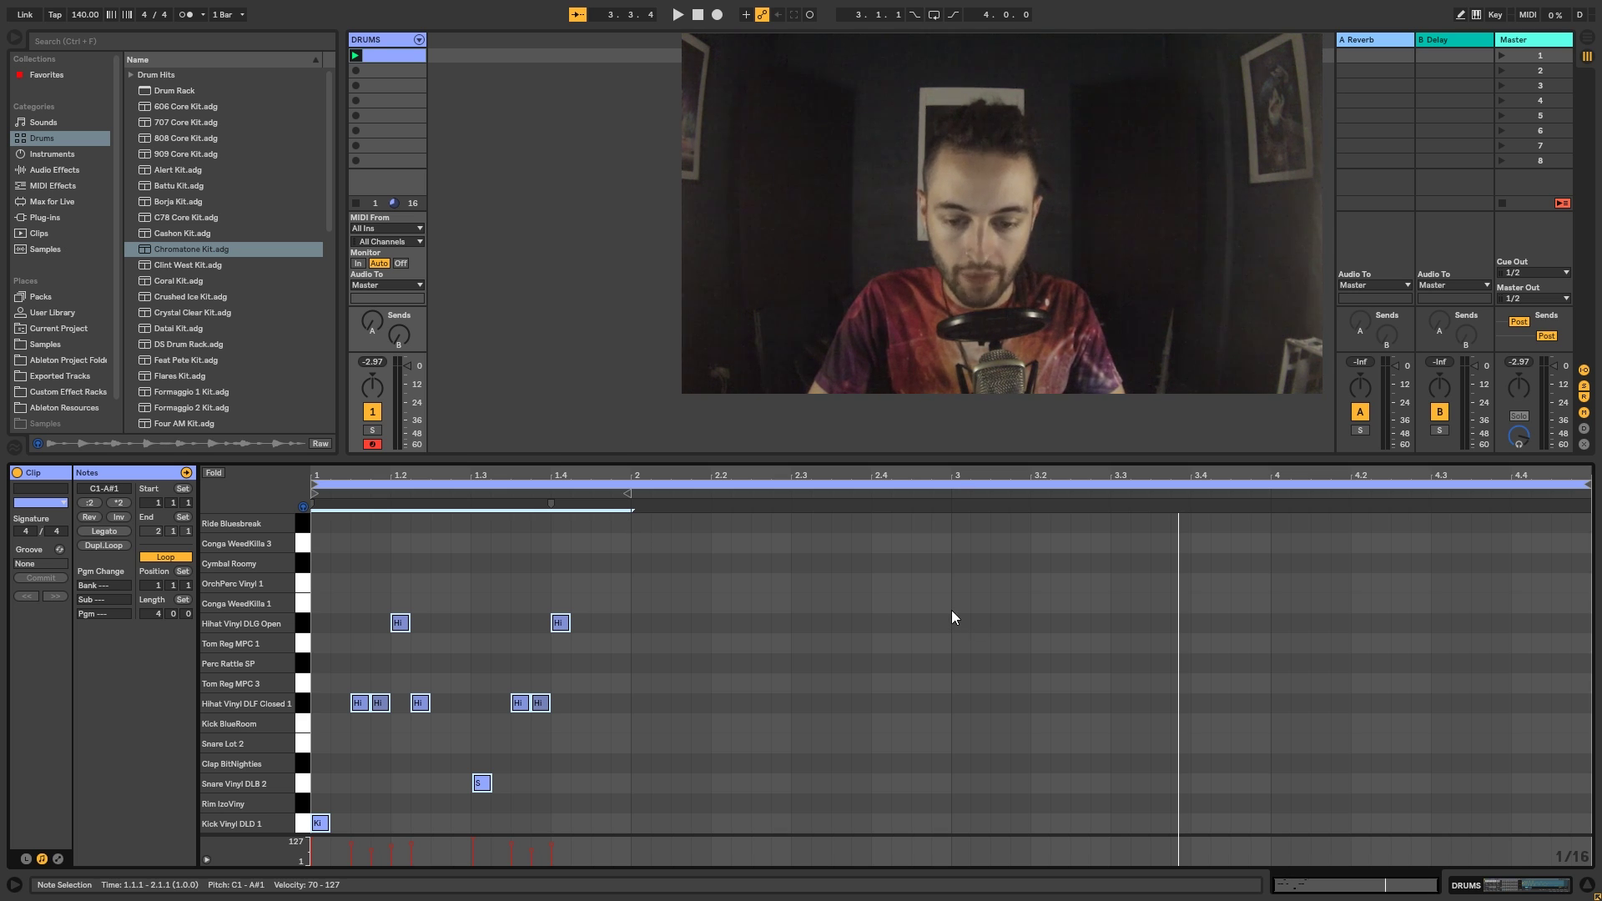
Set the paste point at bar 3 and duplicate the pattern there with Ctrl+D.
left_click(950, 534)
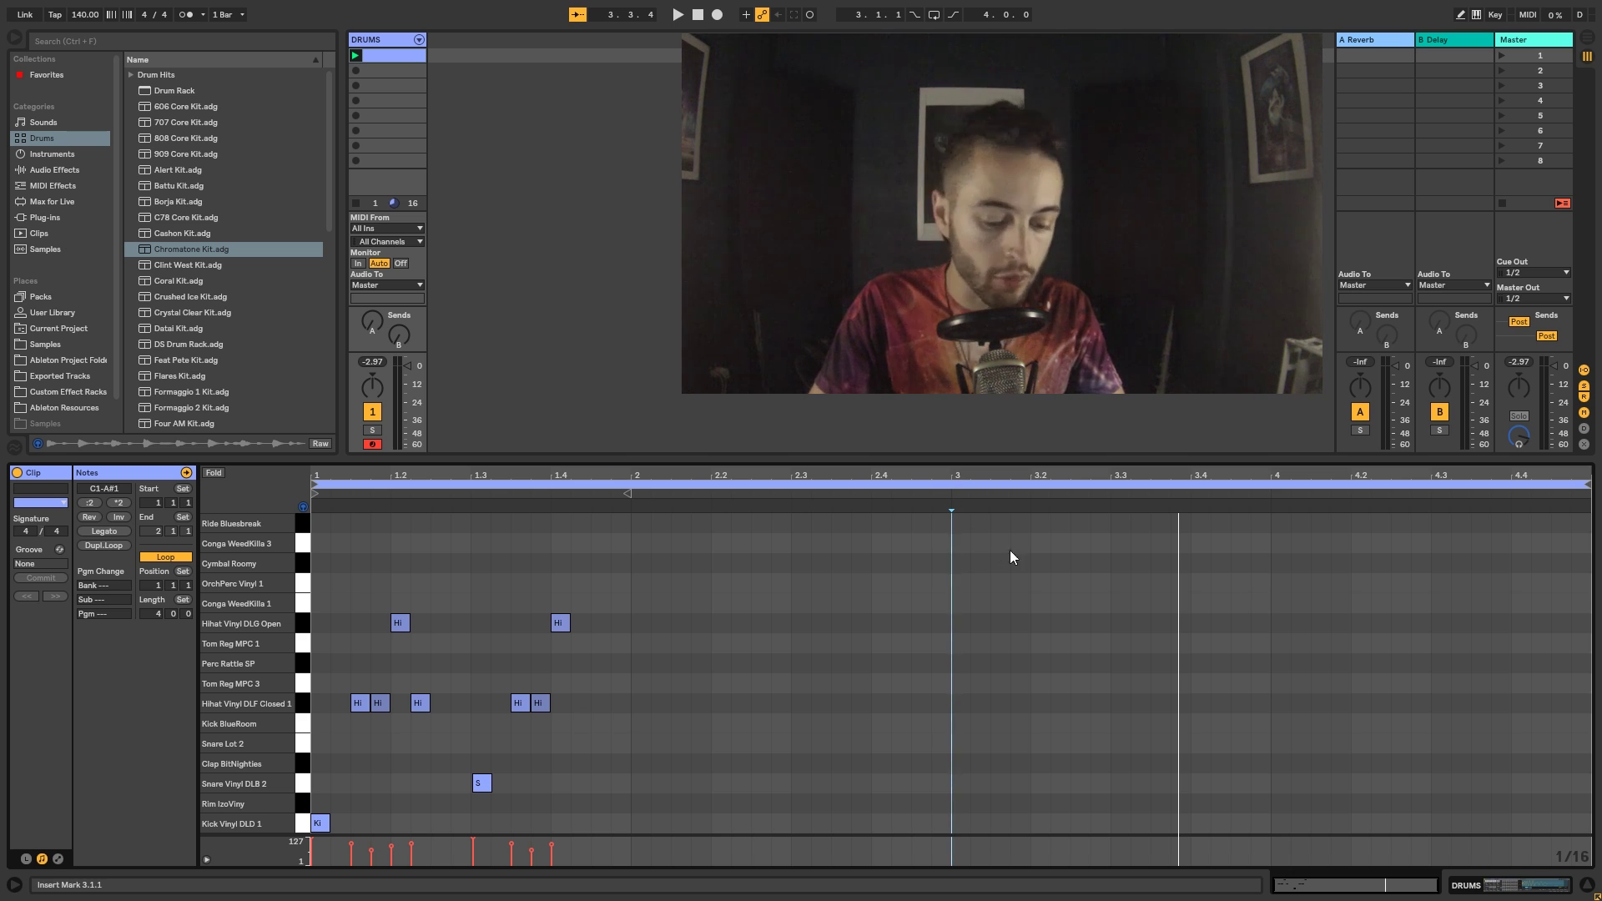
key("ctrl+a")
key("ctrl+d")
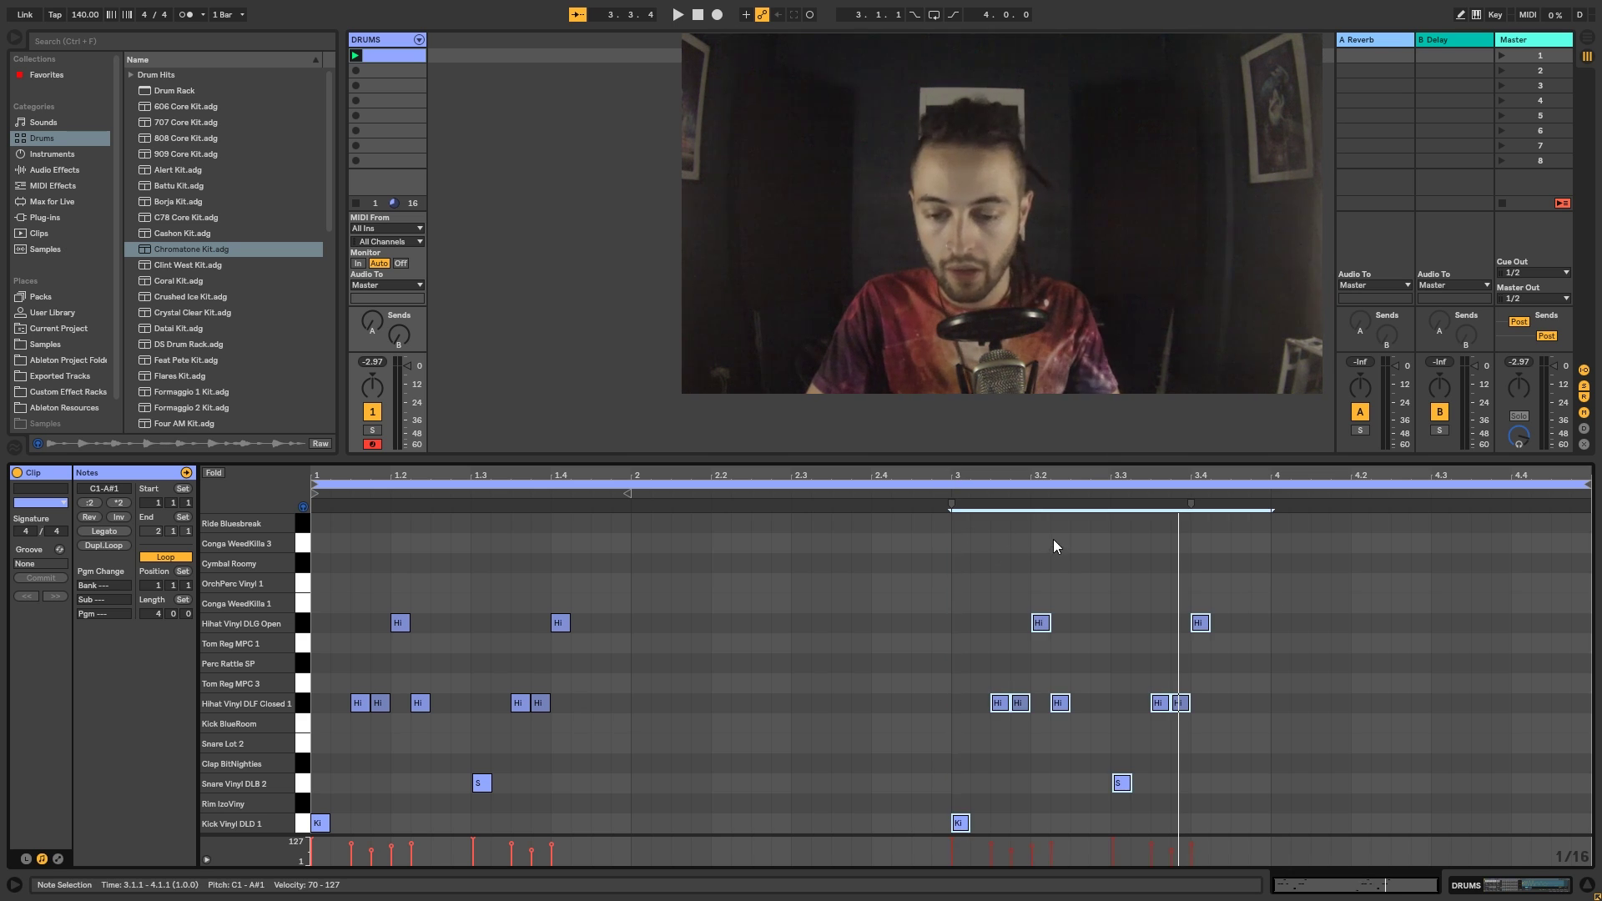
left_click(966, 556)
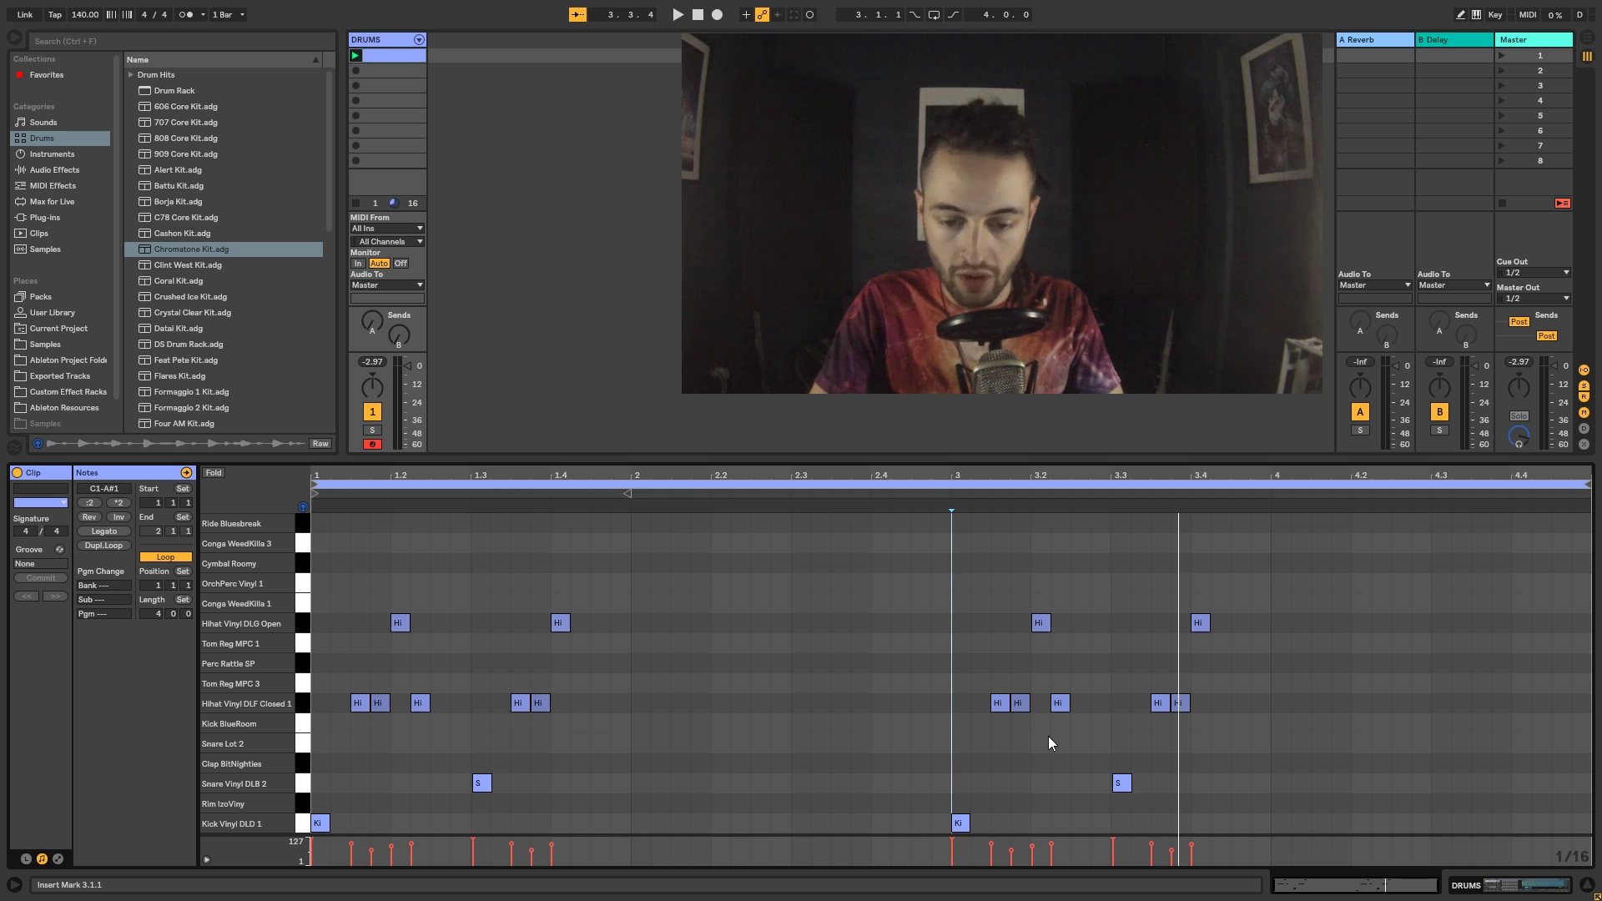
left_click(324, 823)
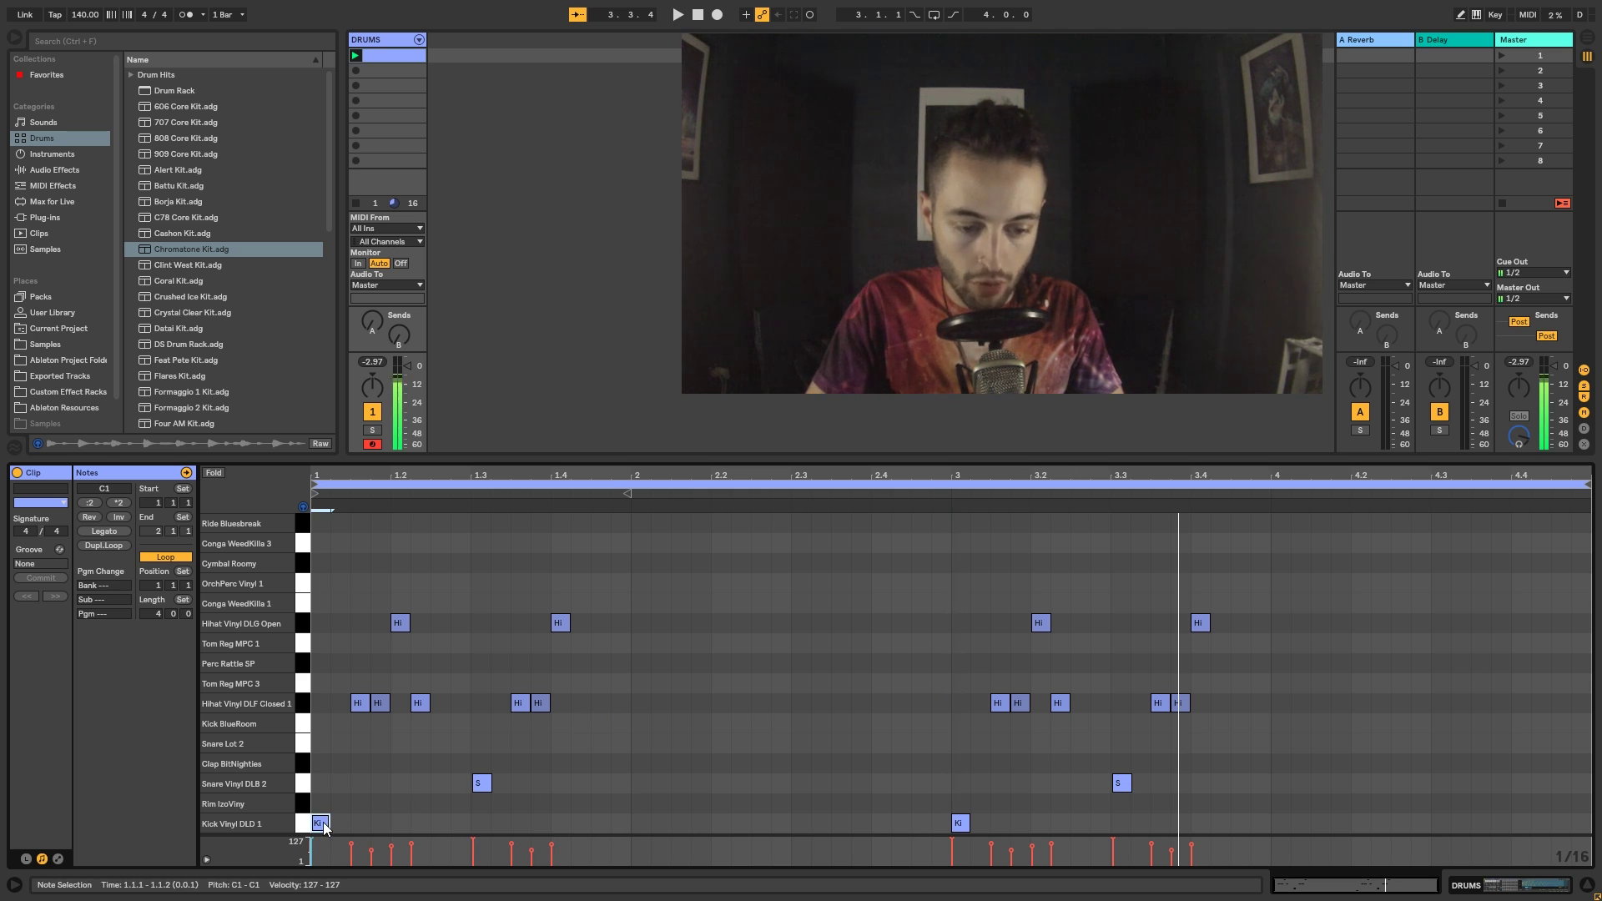
Draw a kick at 2.1 and a snare just before 2.3.
left_click(634, 823)
double_click(631, 823)
left_click(482, 782)
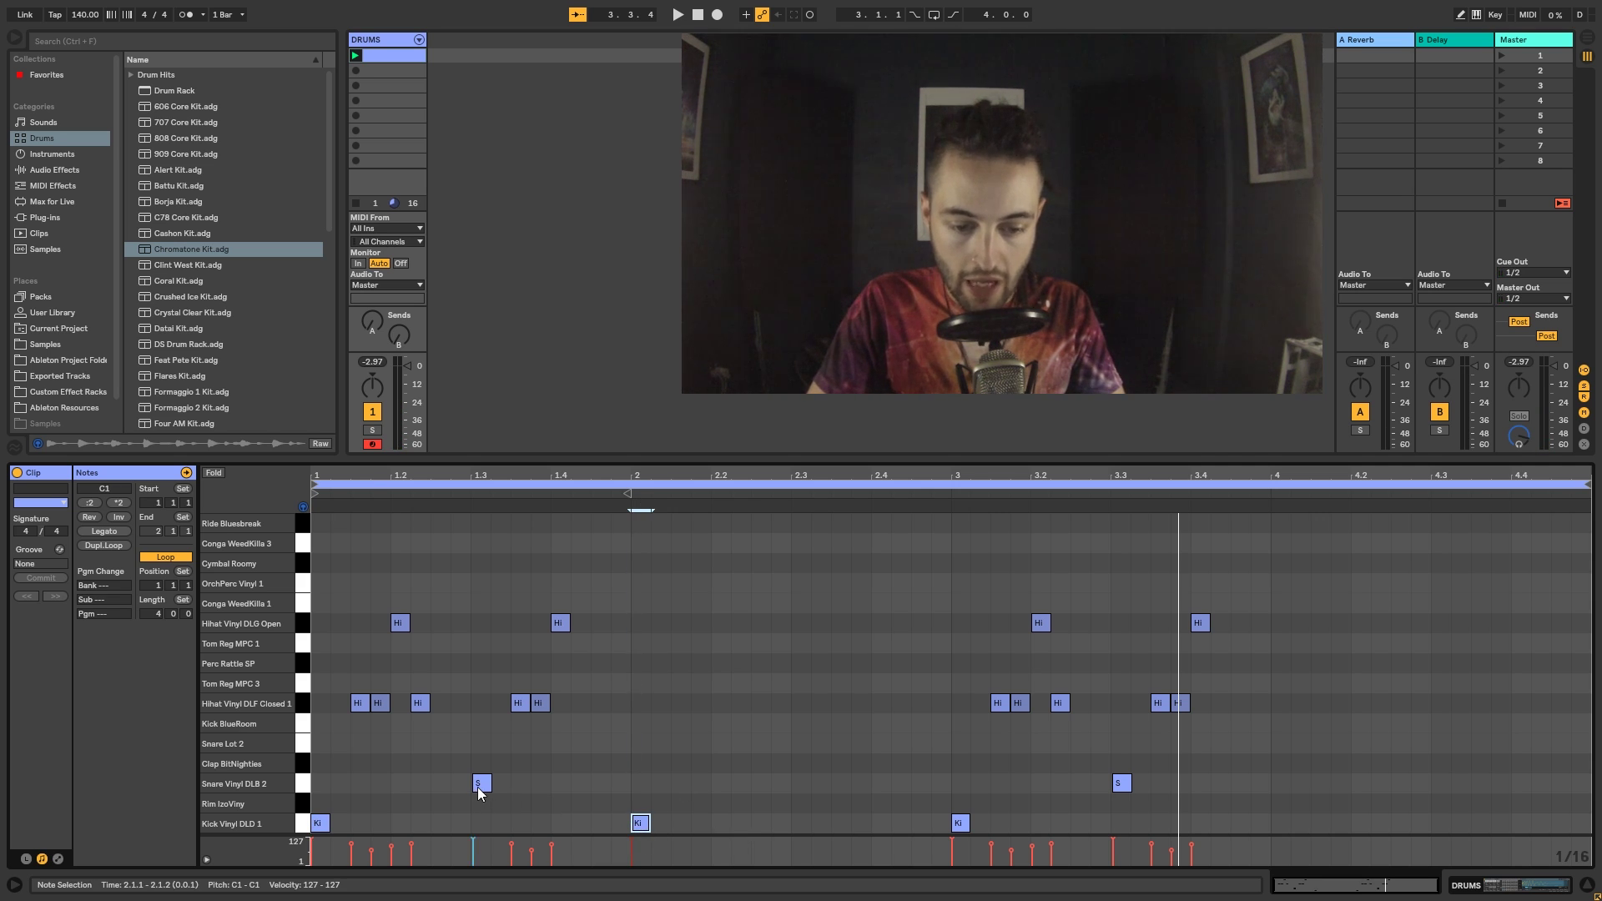
left_click(793, 786)
double_click(794, 784)
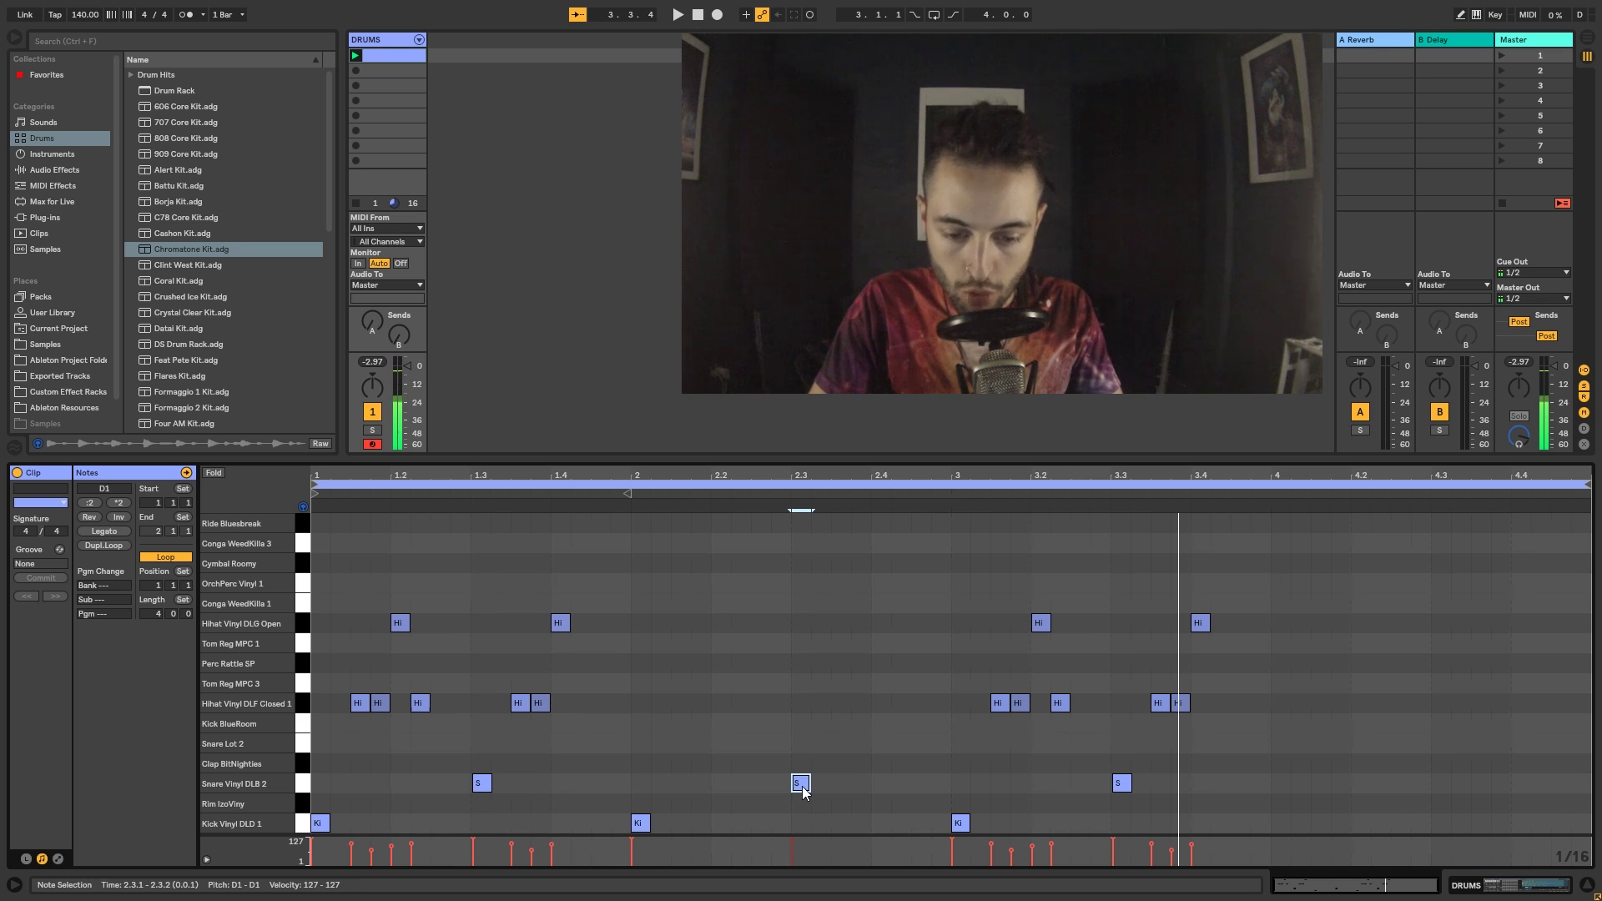
left_click_drag(804, 791, 800, 785)
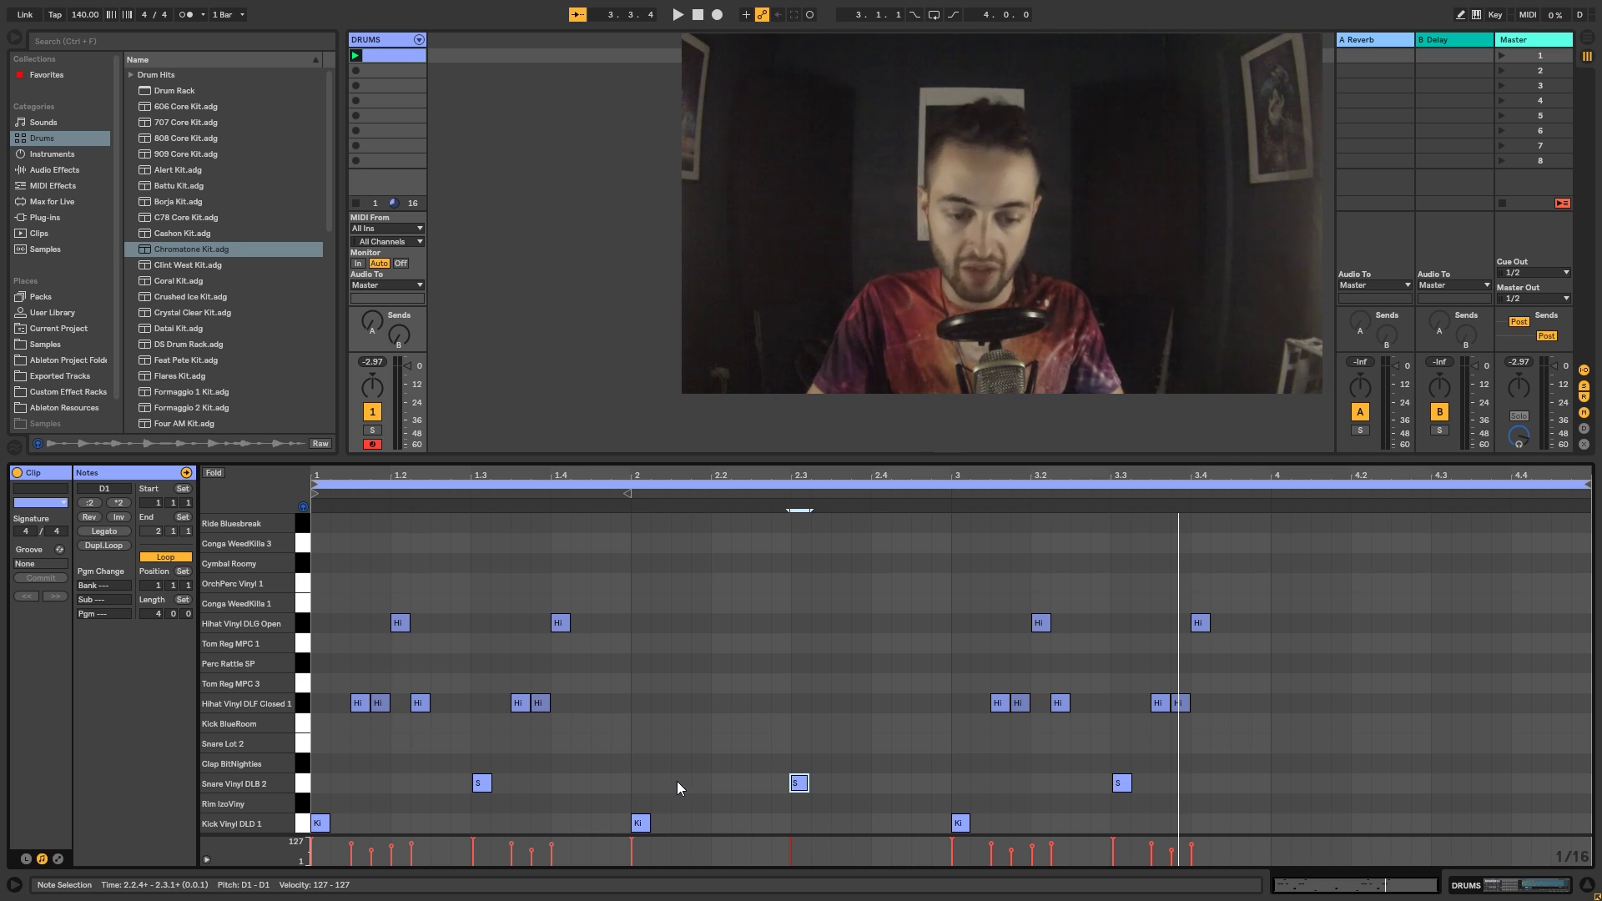
Add kicks at 2.4 and 2.4.3, softening the 2.4.3 kick to velocity 78.
double_click(883, 823)
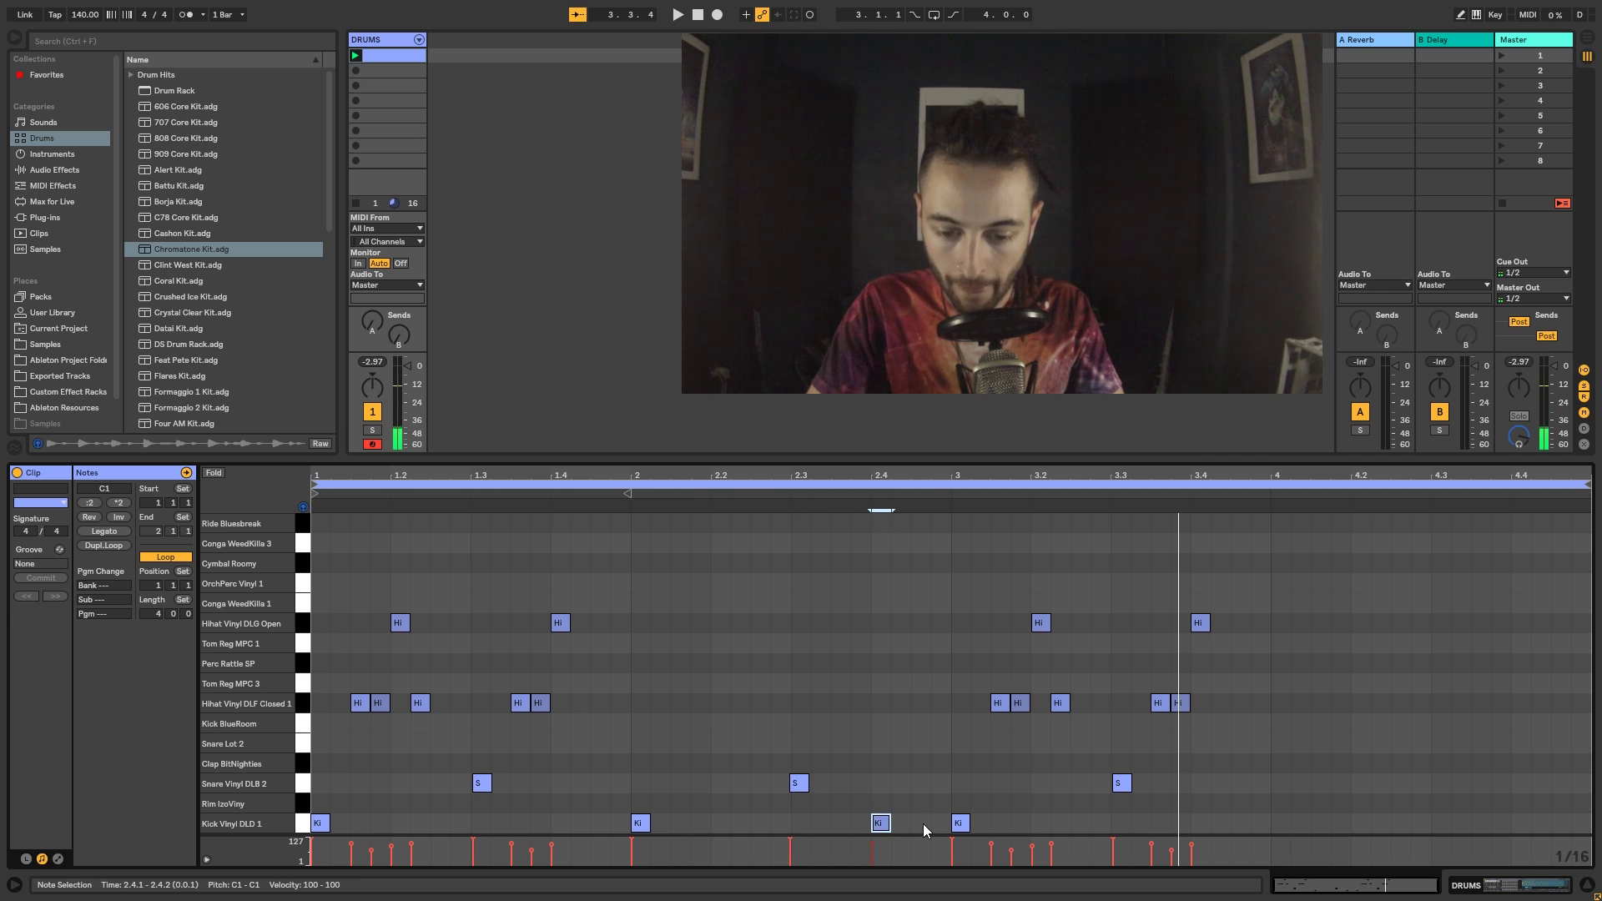
double_click(921, 824)
left_click_drag(914, 860, 913, 852)
Duplicate bar 1's hi-hats into bar 2 with Ctrl+D, delete the 2.4 open hi-hat, and play.
left_click(883, 824)
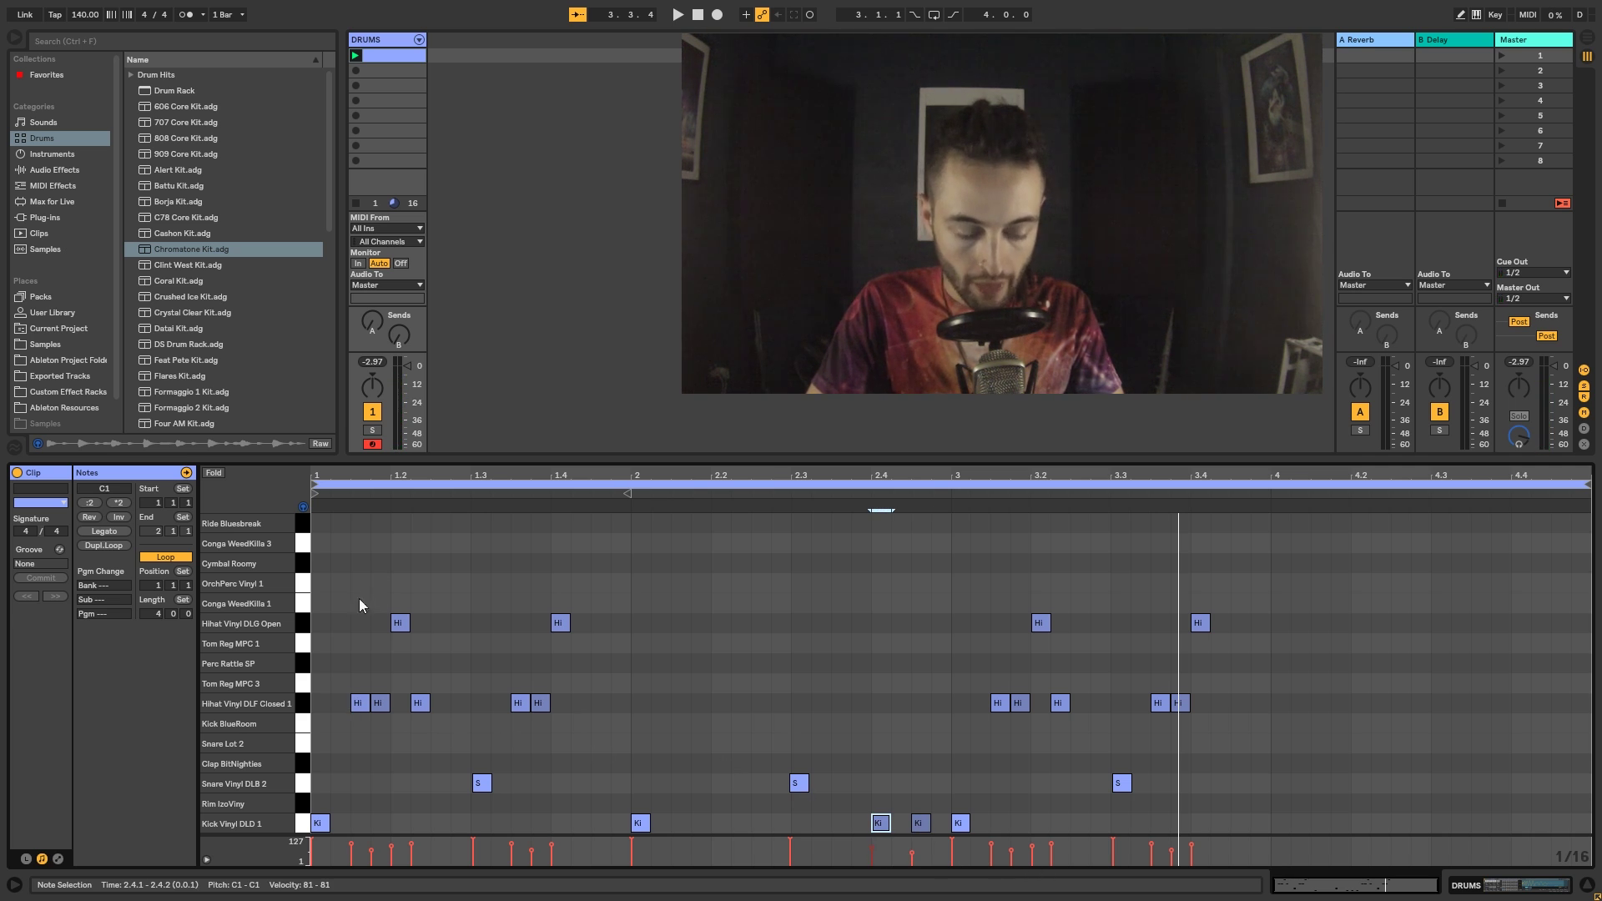
left_click_drag(313, 613, 630, 734)
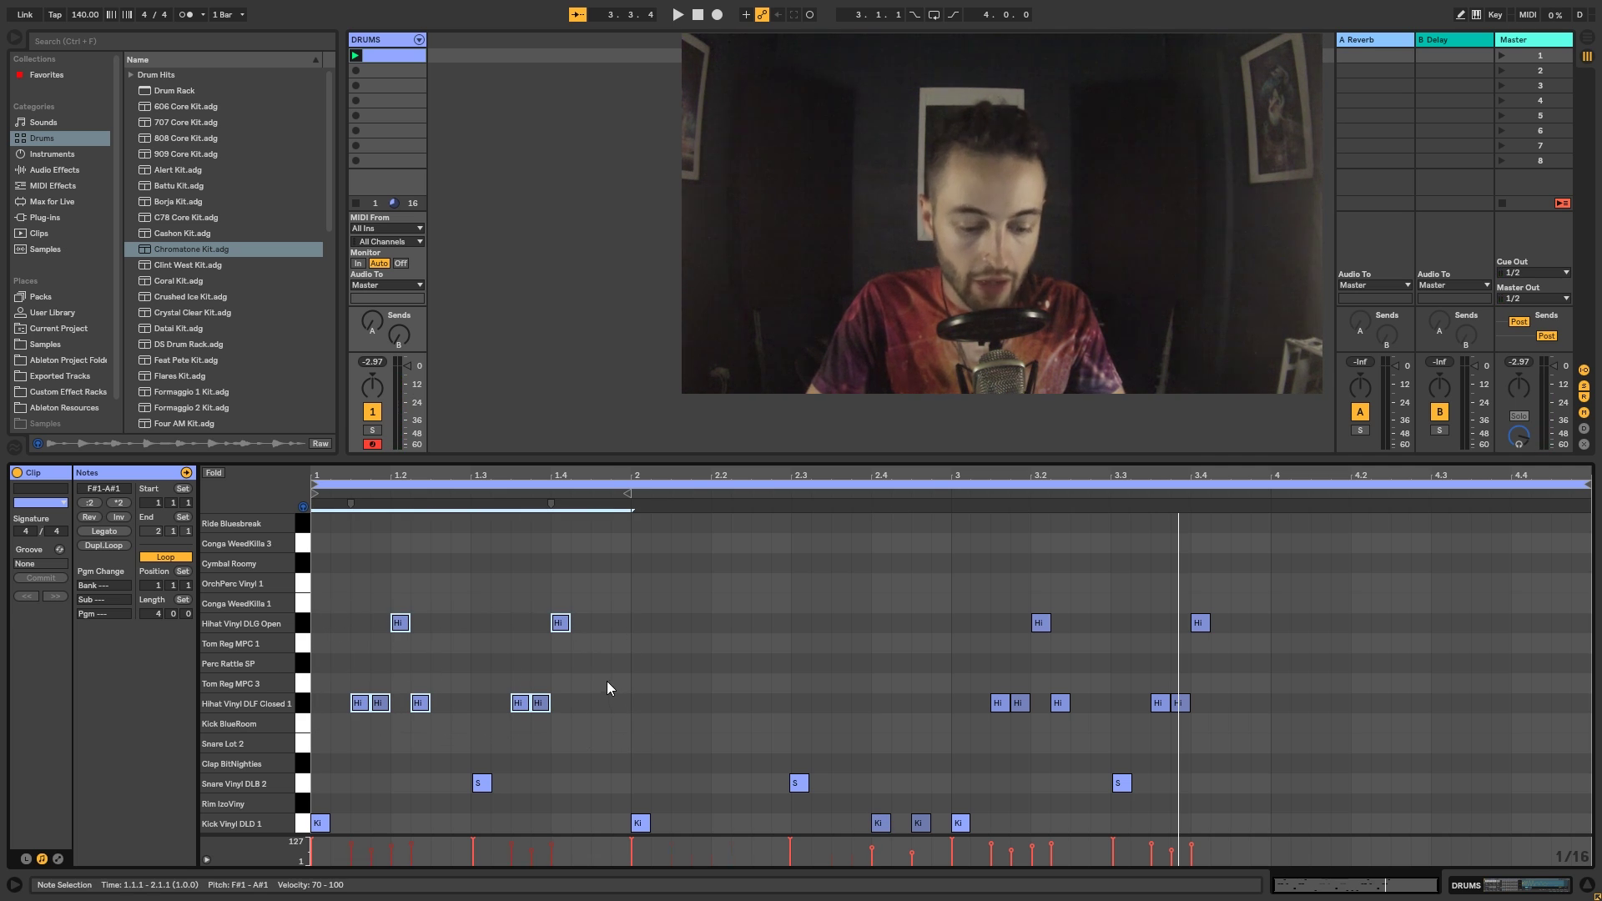
key("ctrl+d")
left_click(911, 699)
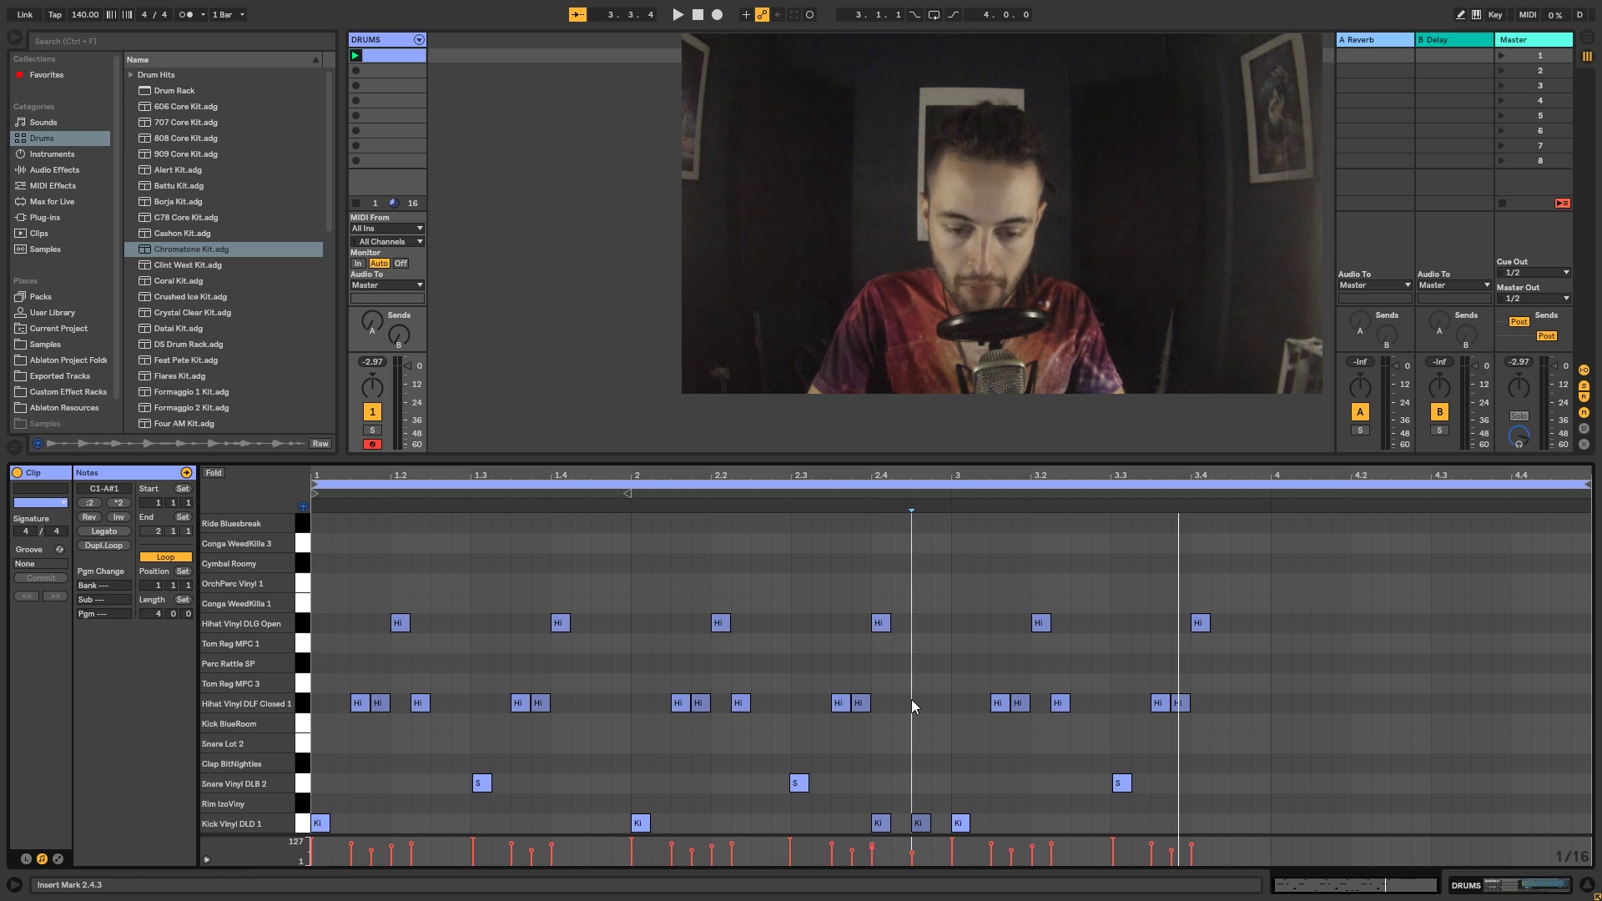
double_click(883, 622)
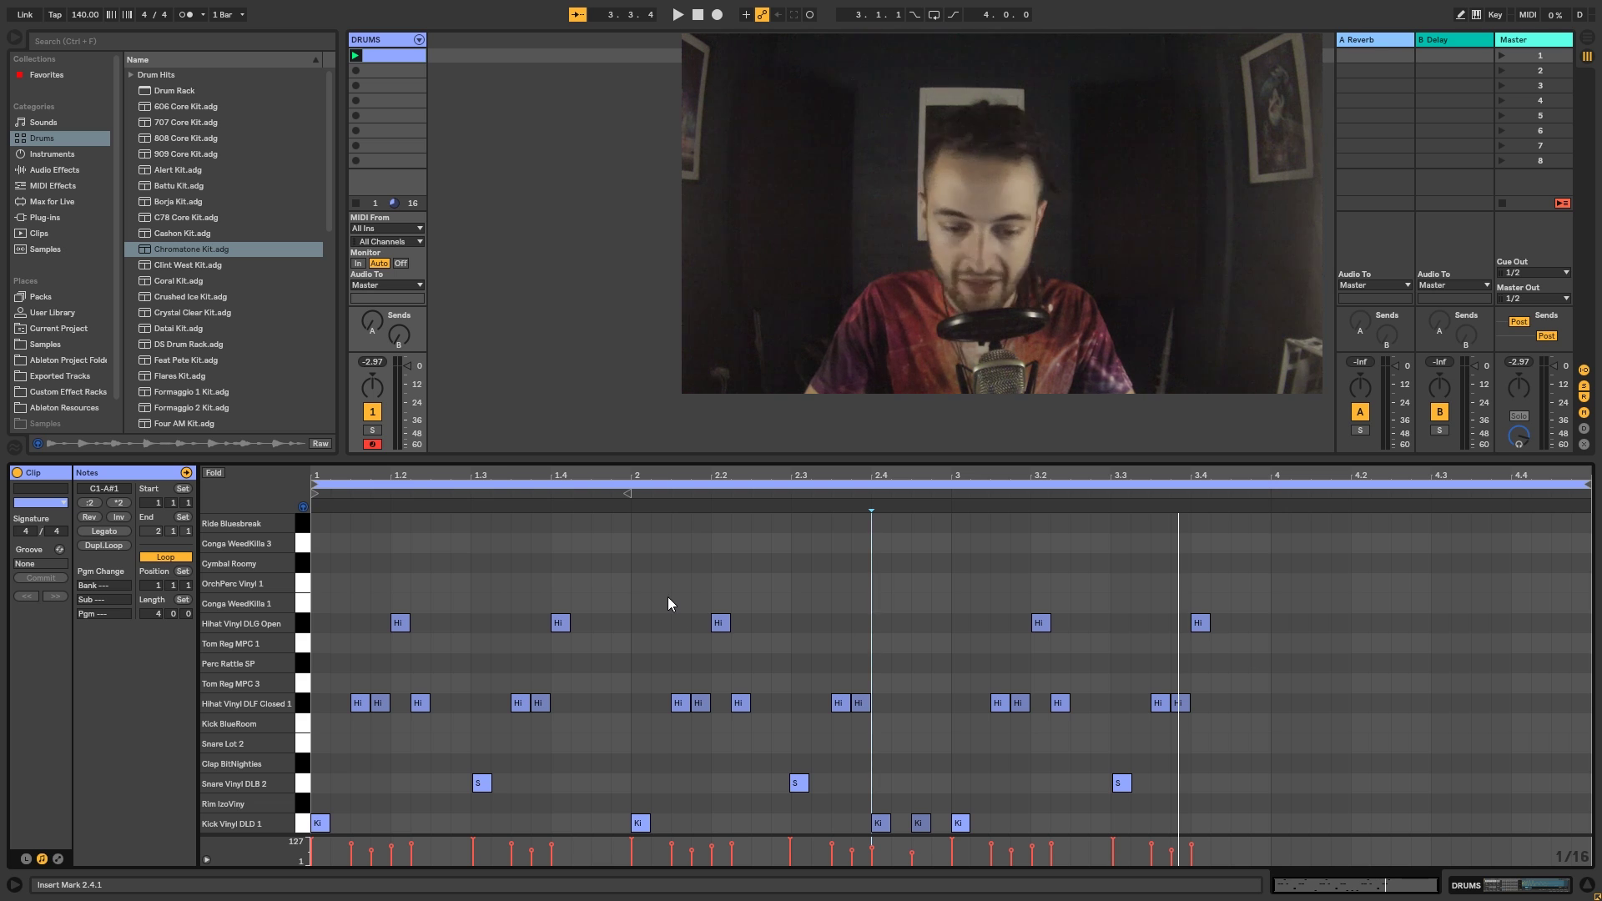
key("space")
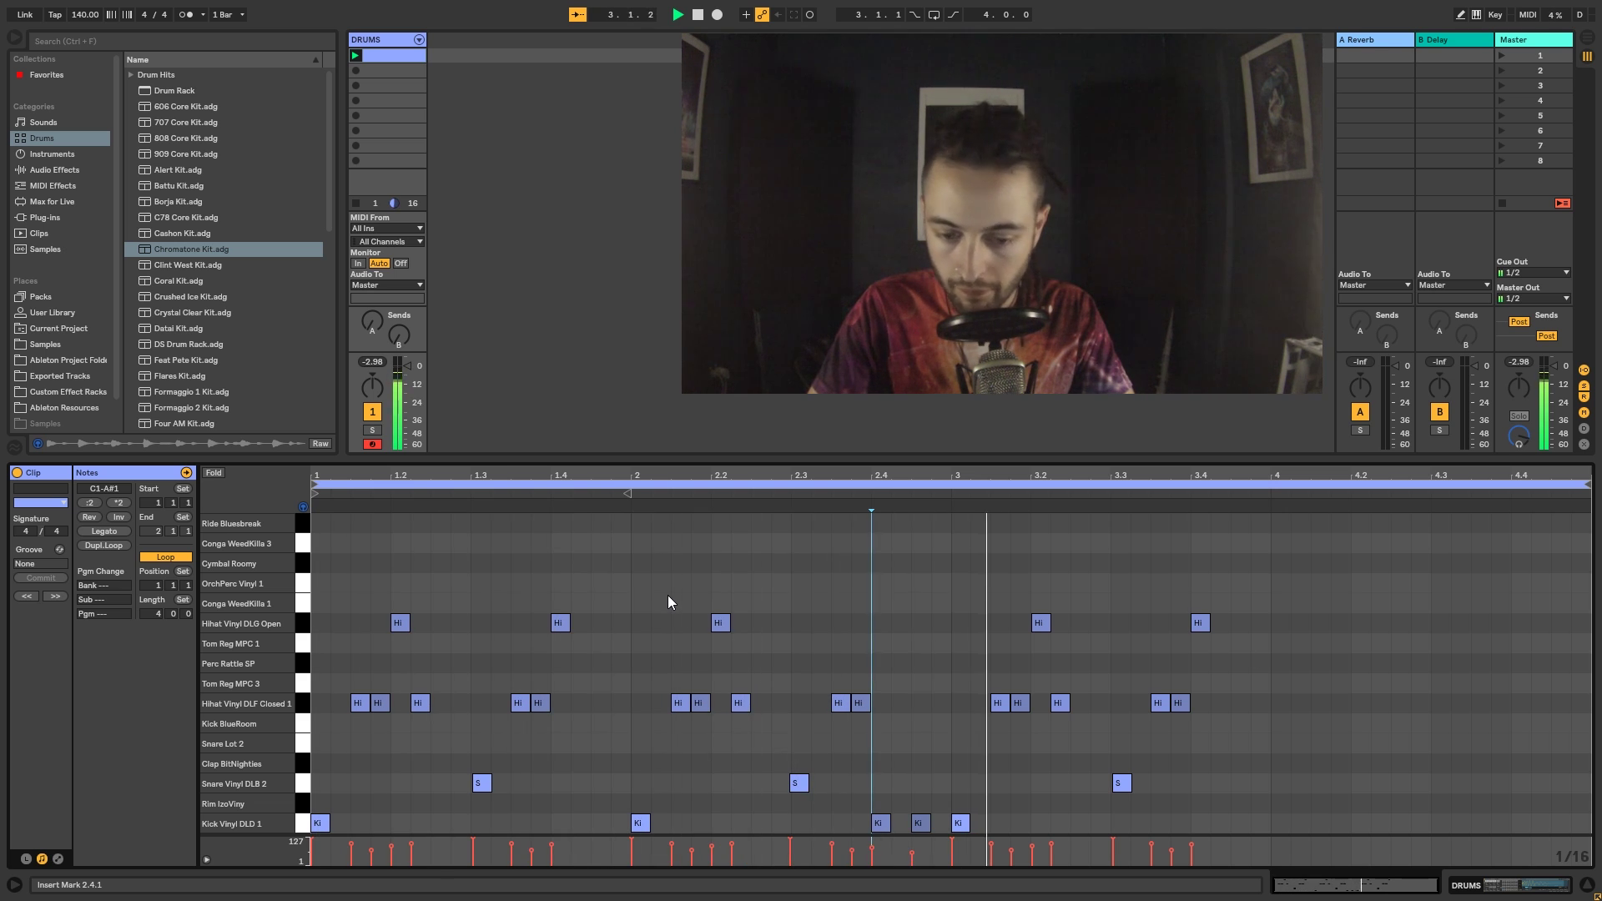
Stop playback and marquee over bars 1–4 to confirm only bar 4 is empty.
key("space")
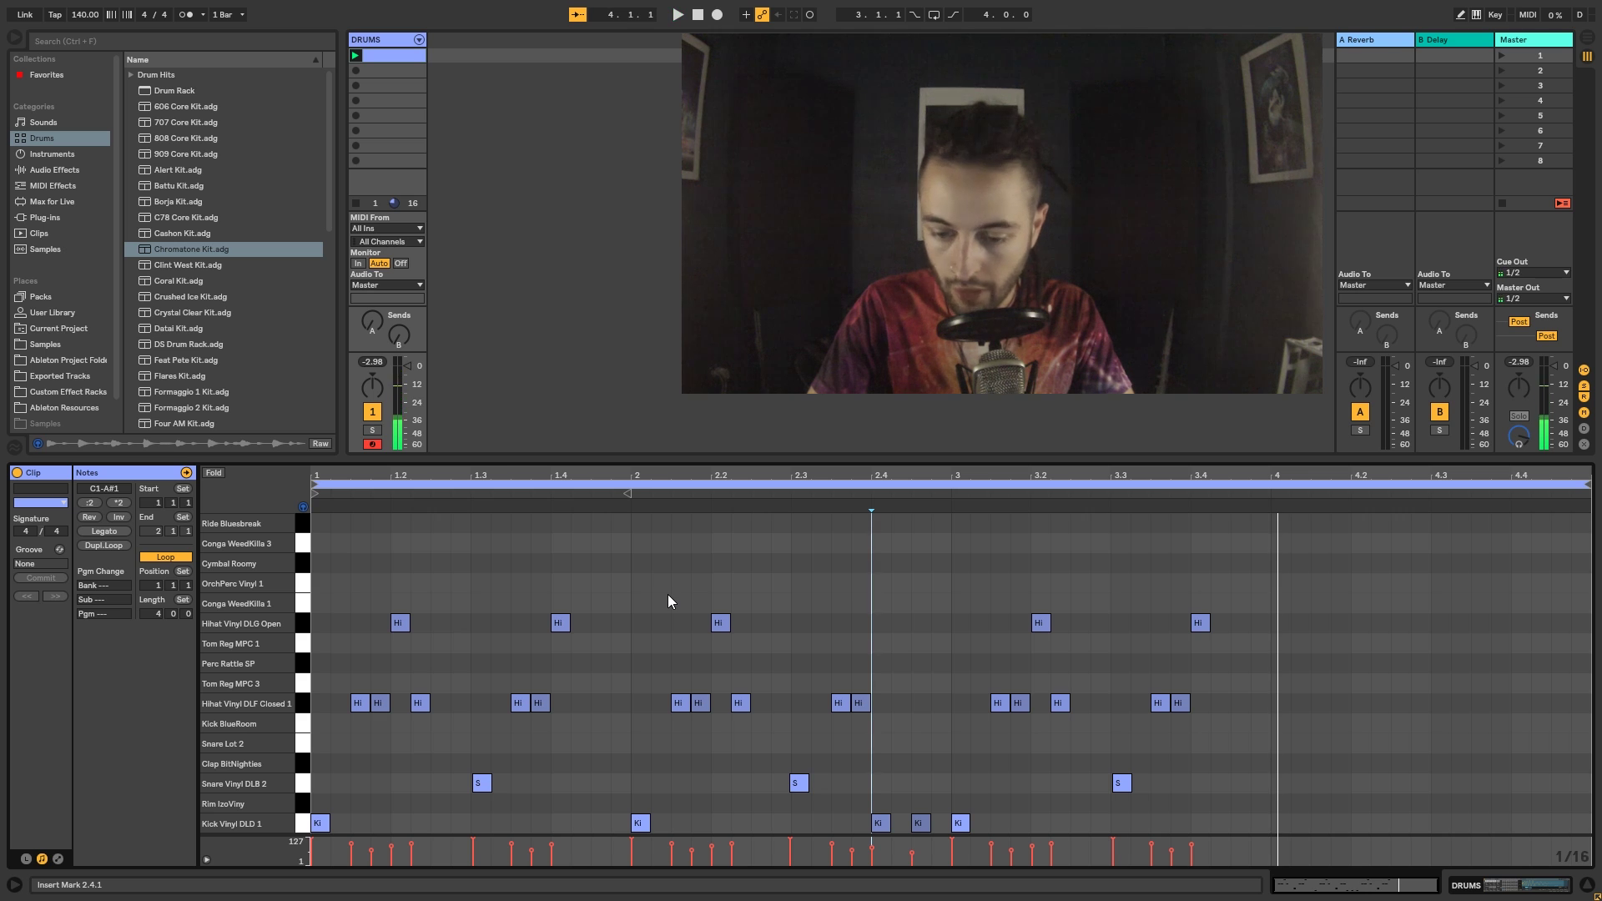
left_click_drag(317, 567, 627, 883)
left_click_drag(632, 585, 945, 880)
left_click_drag(958, 598, 1271, 897)
left_click_drag(1282, 607, 1593, 891)
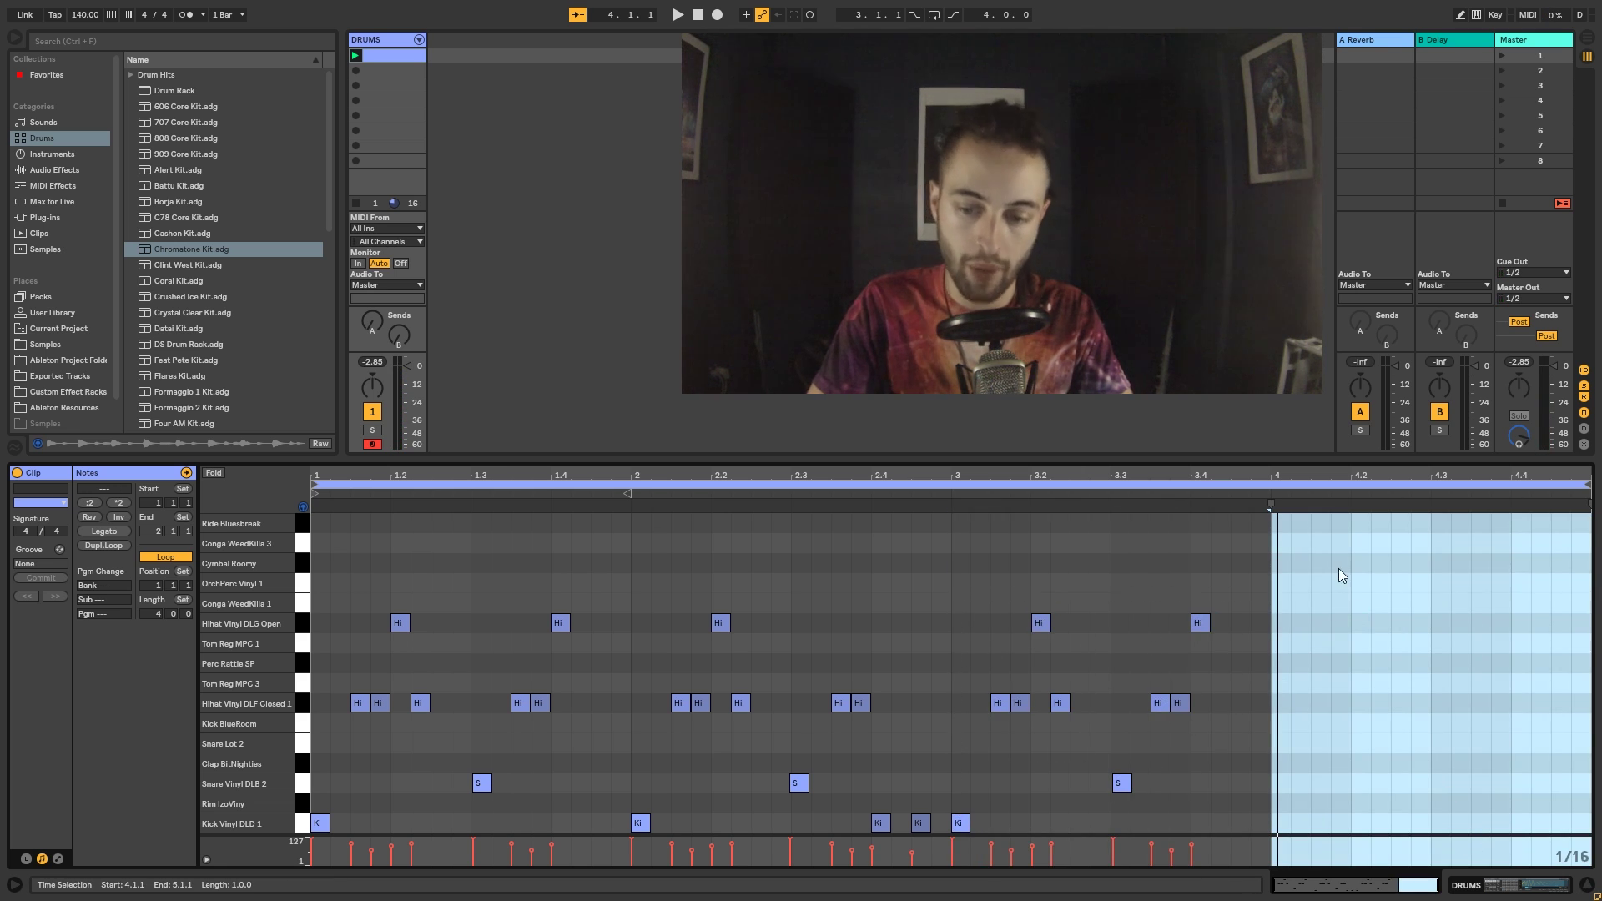
left_click(1357, 616)
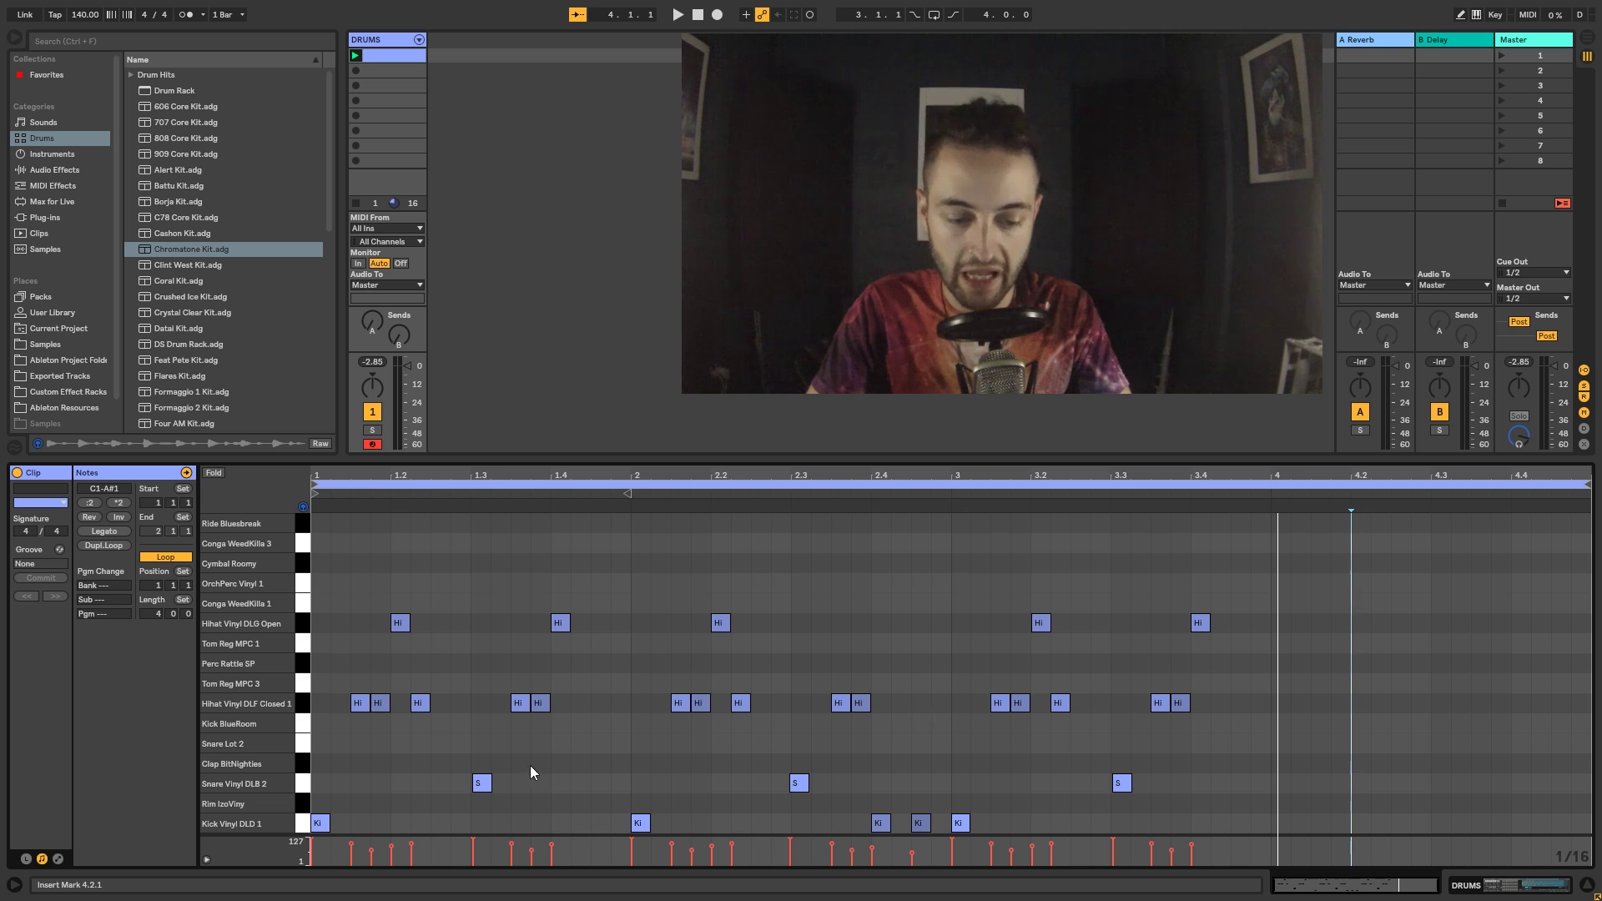
Add kicks at 4.1 and 4.2, and paste the 2.4 kick pair at 4.4 and 4.4.3.
left_click(326, 820)
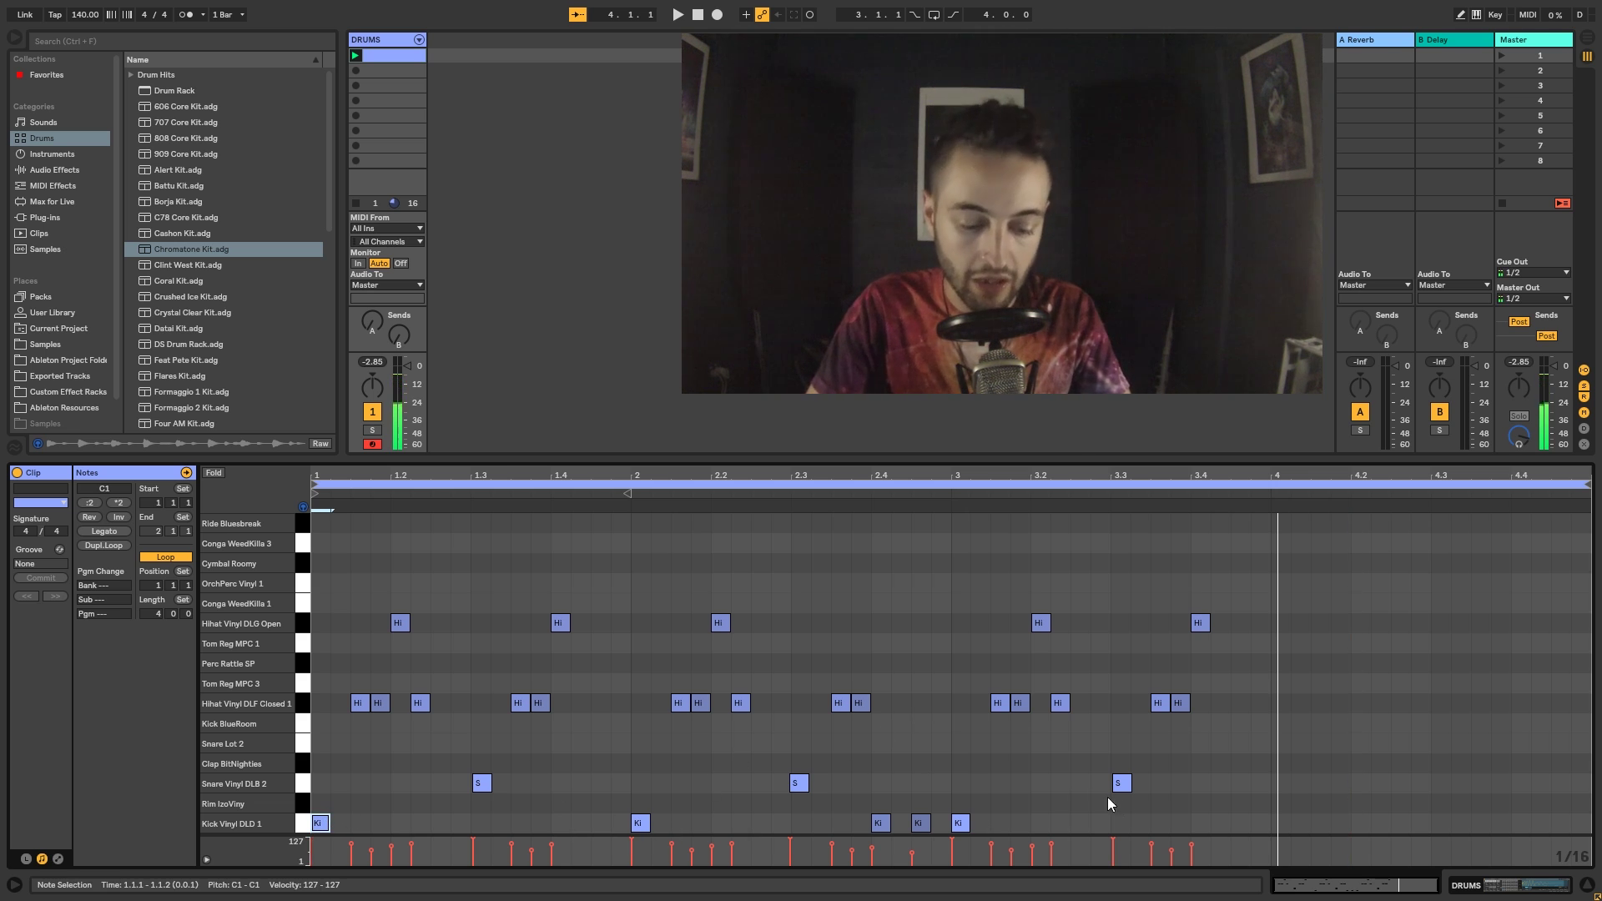
double_click(1279, 826)
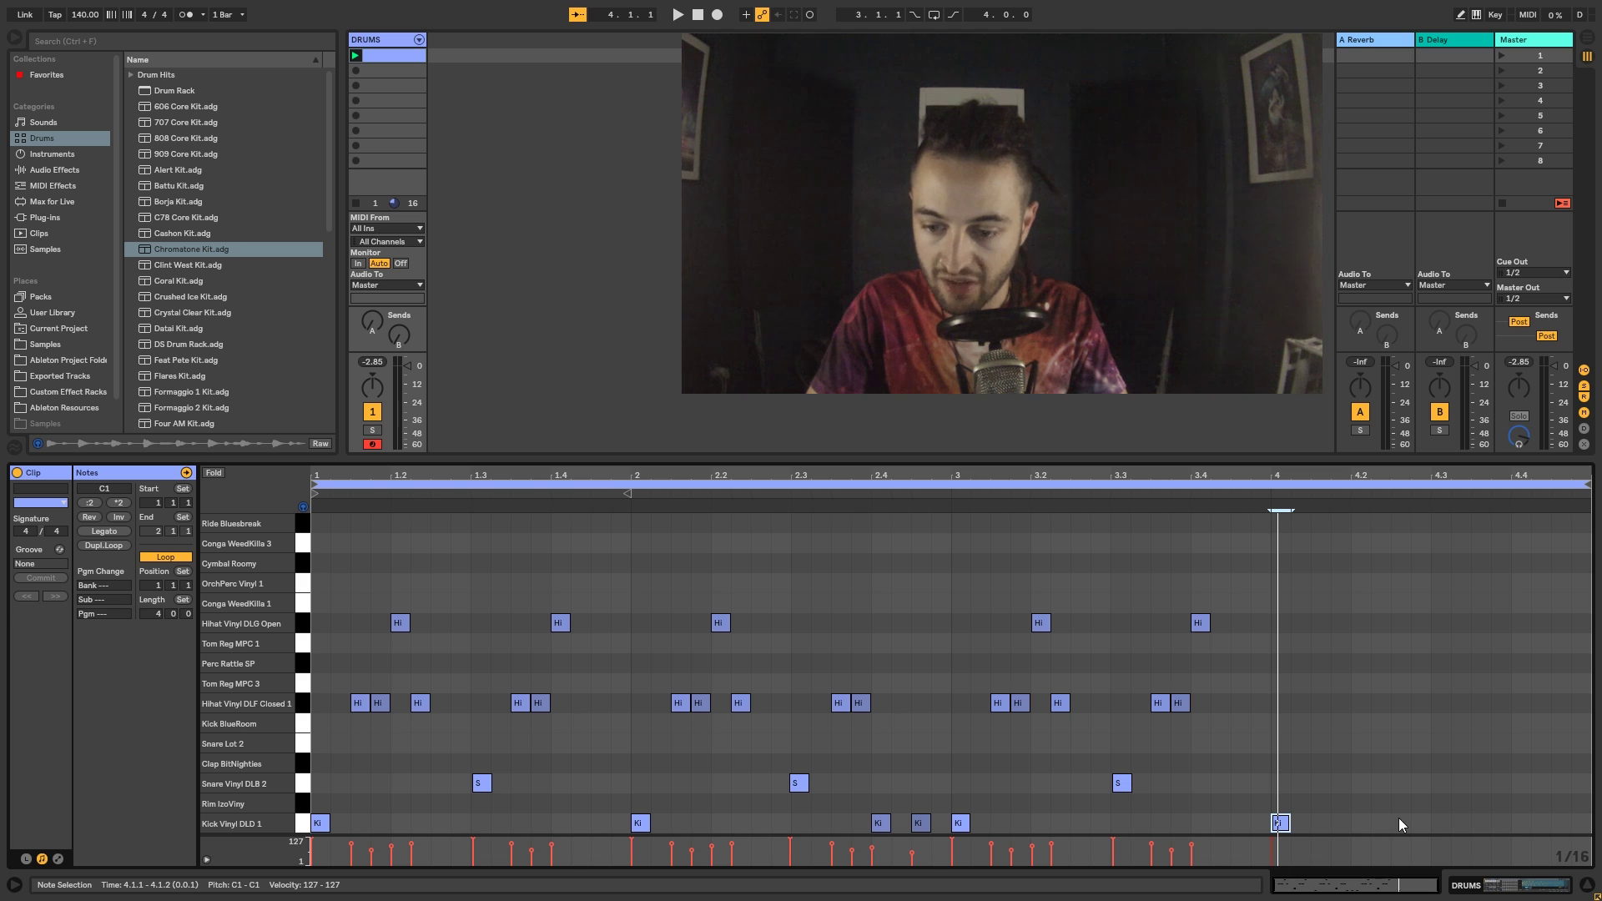
left_click(1355, 825)
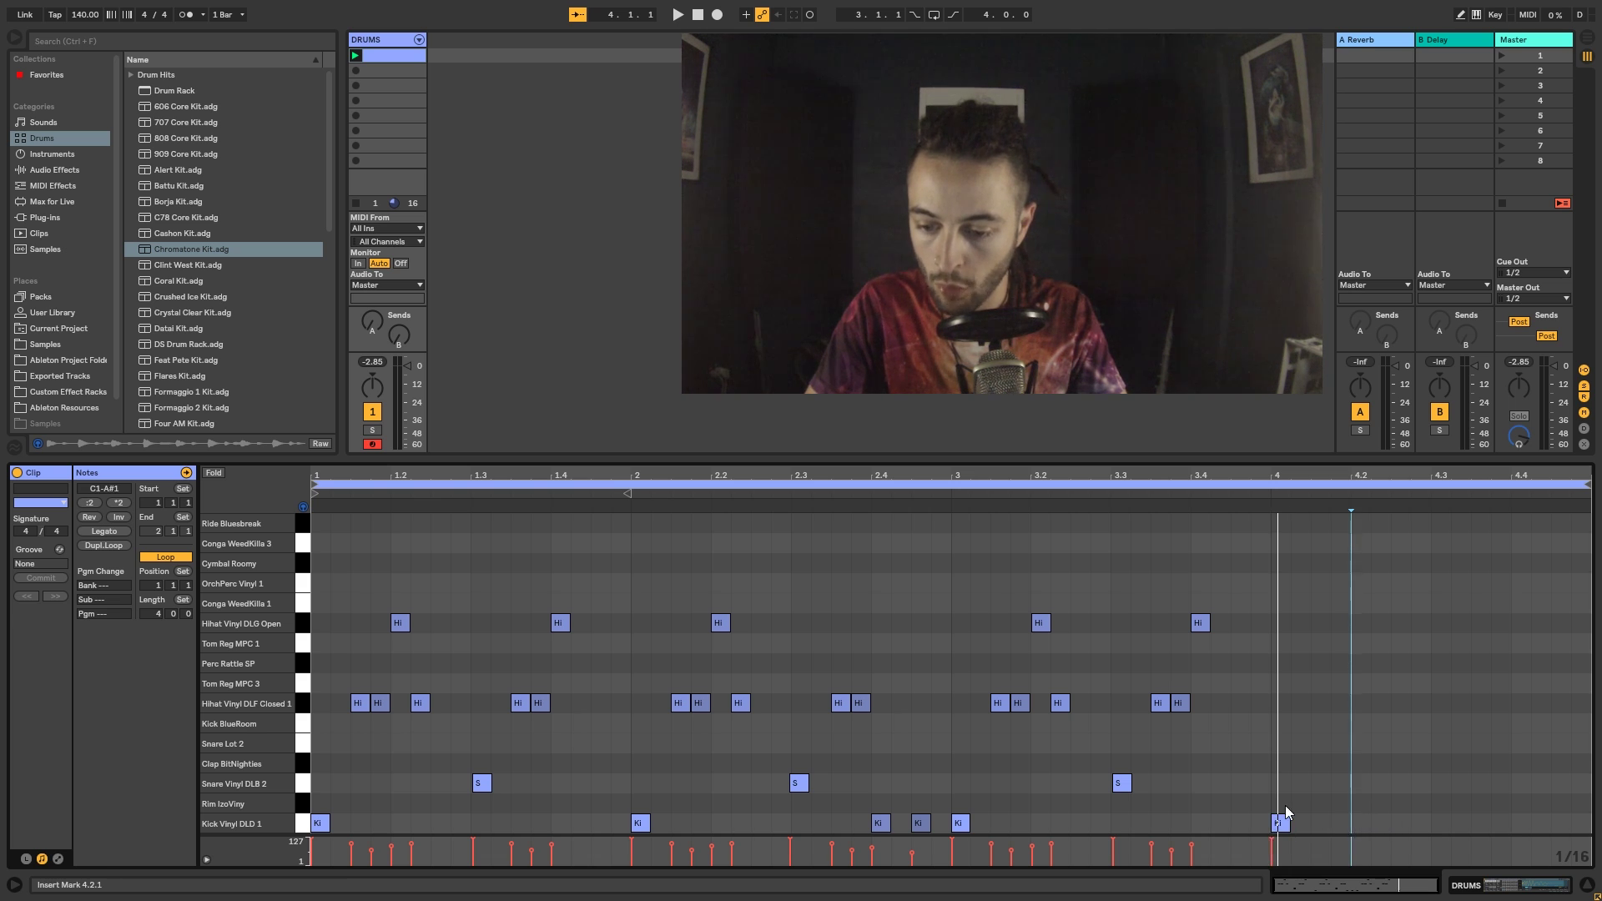
double_click(1354, 823)
left_click_drag(809, 828, 944, 826)
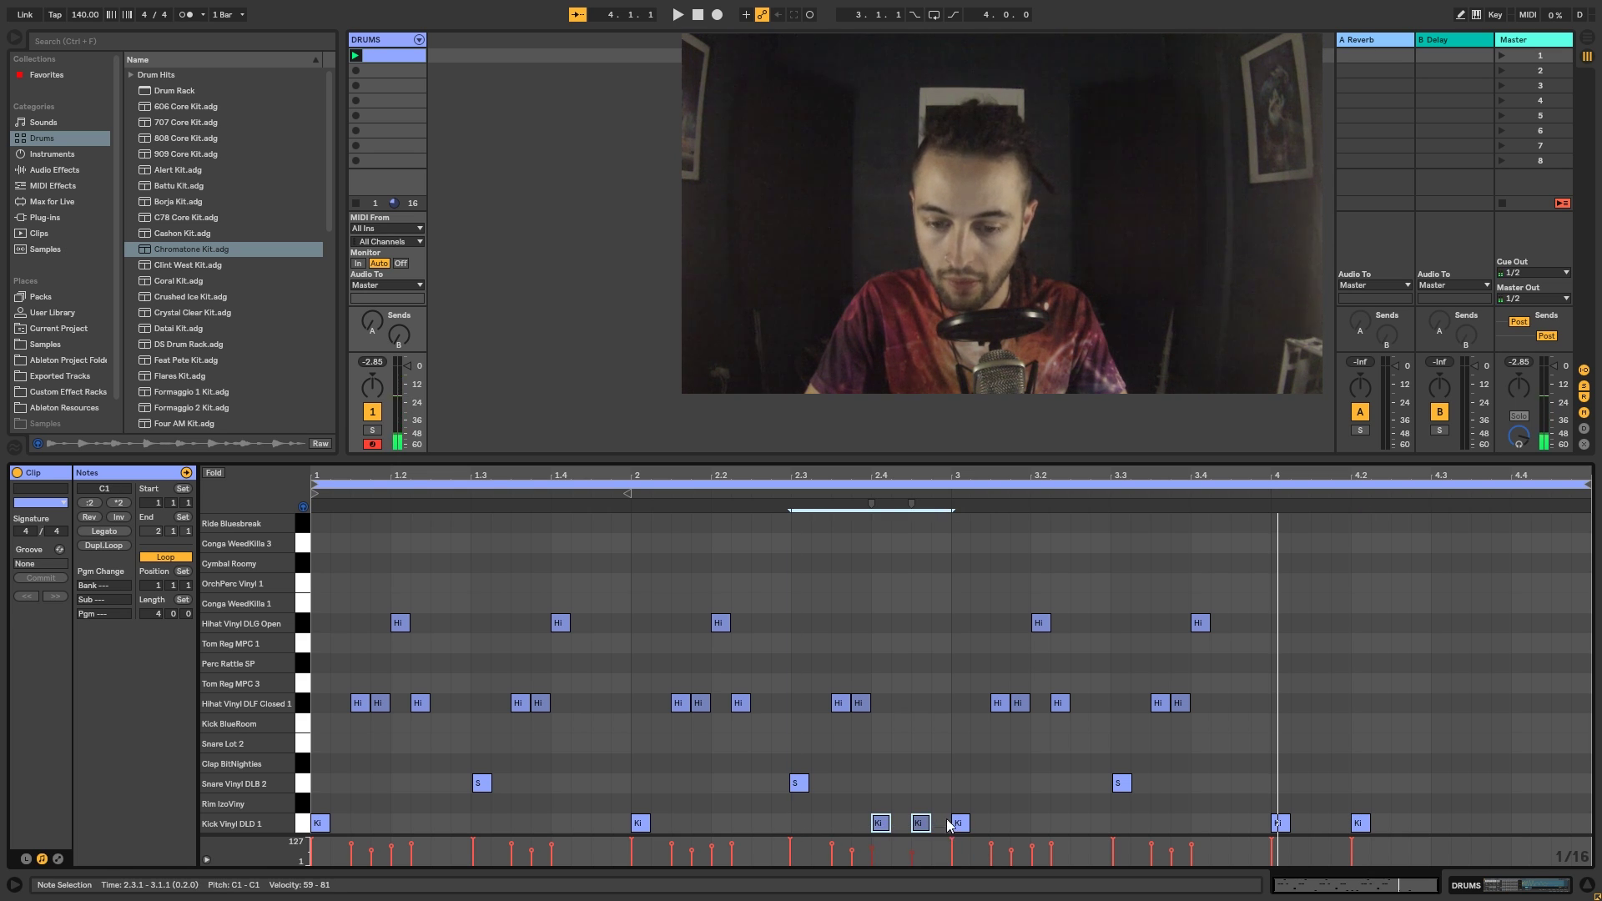
left_click(1431, 818)
key("ctrl+v")
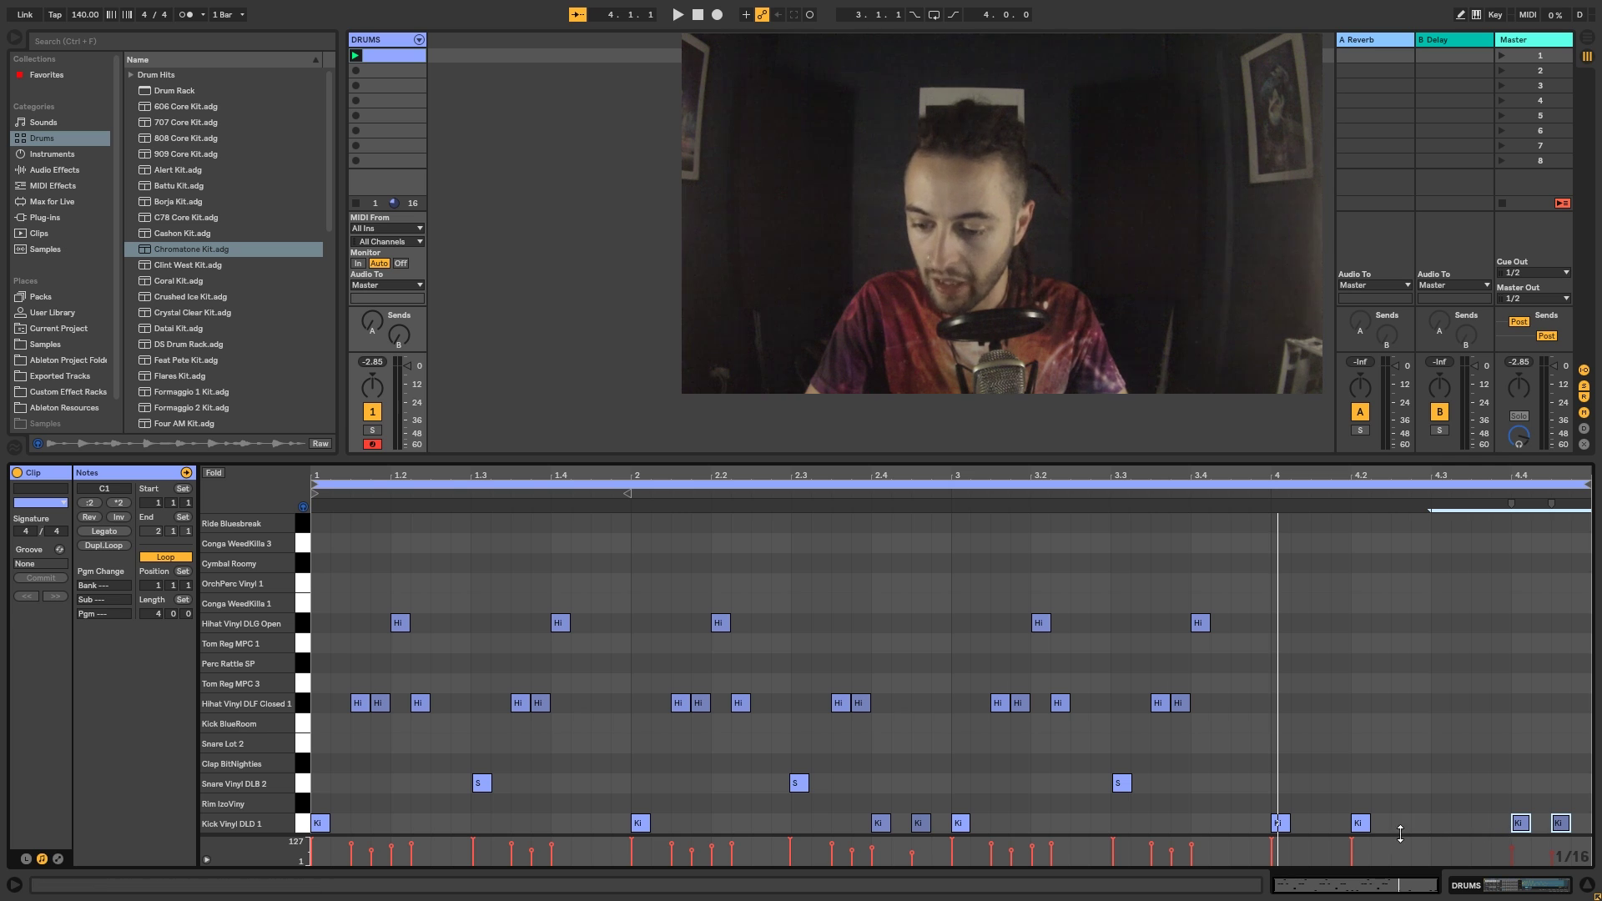
Copy the 2.3 snare to 4.3, nudge it slightly late, and play the four-bar pattern.
left_click(1121, 783)
left_click(799, 783)
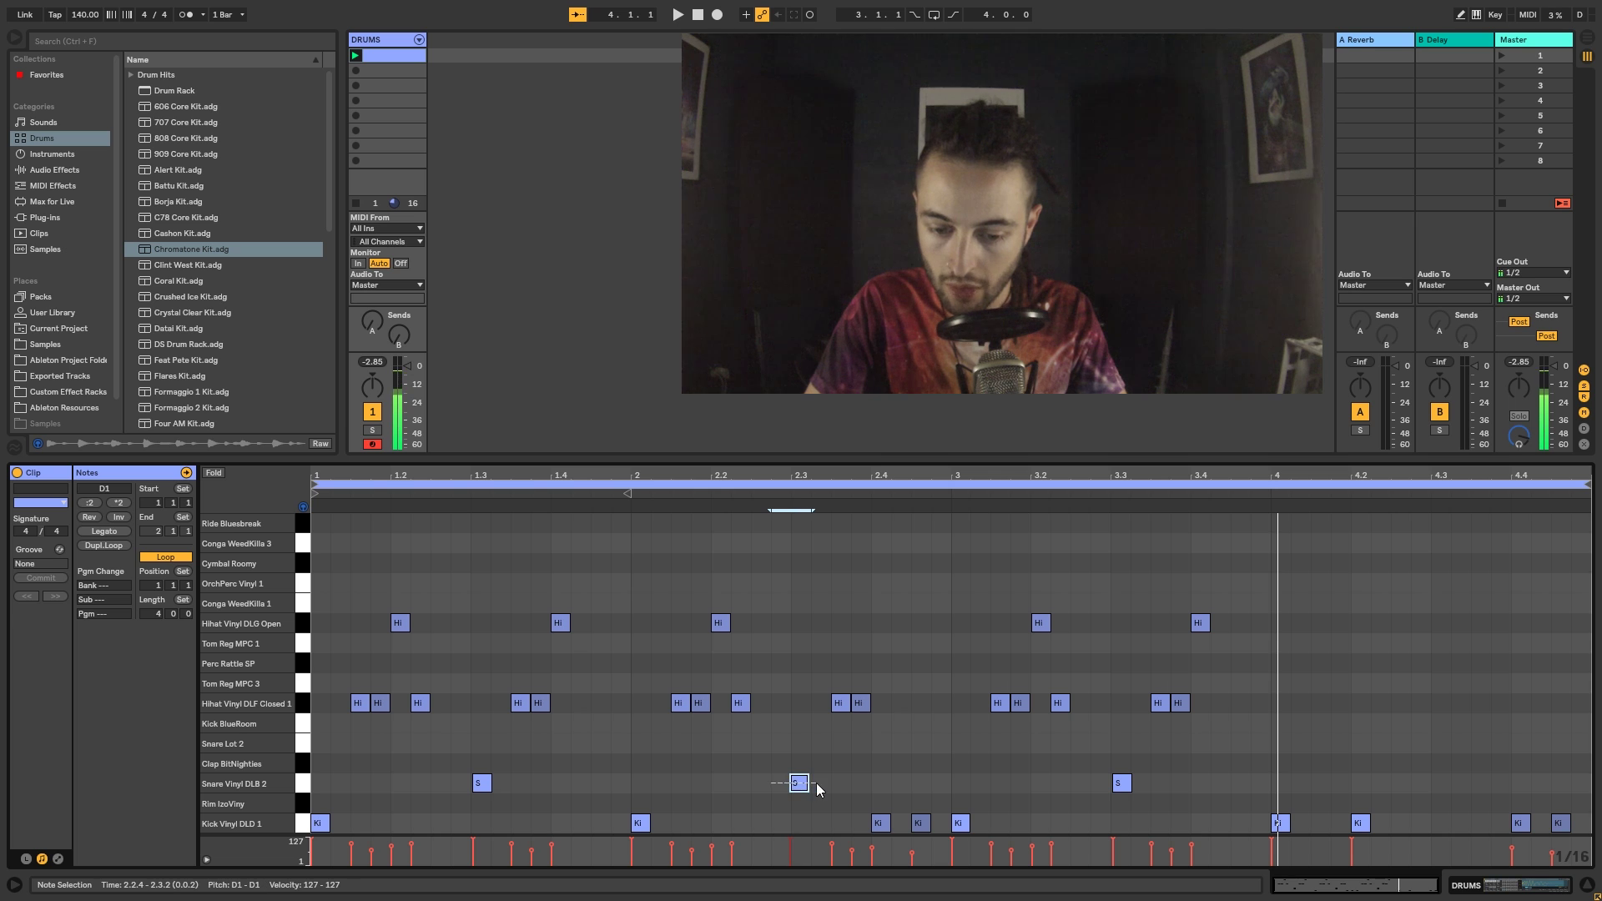
key("ctrl+c")
left_click(1434, 791)
key("ctrl+v")
left_click(1440, 788)
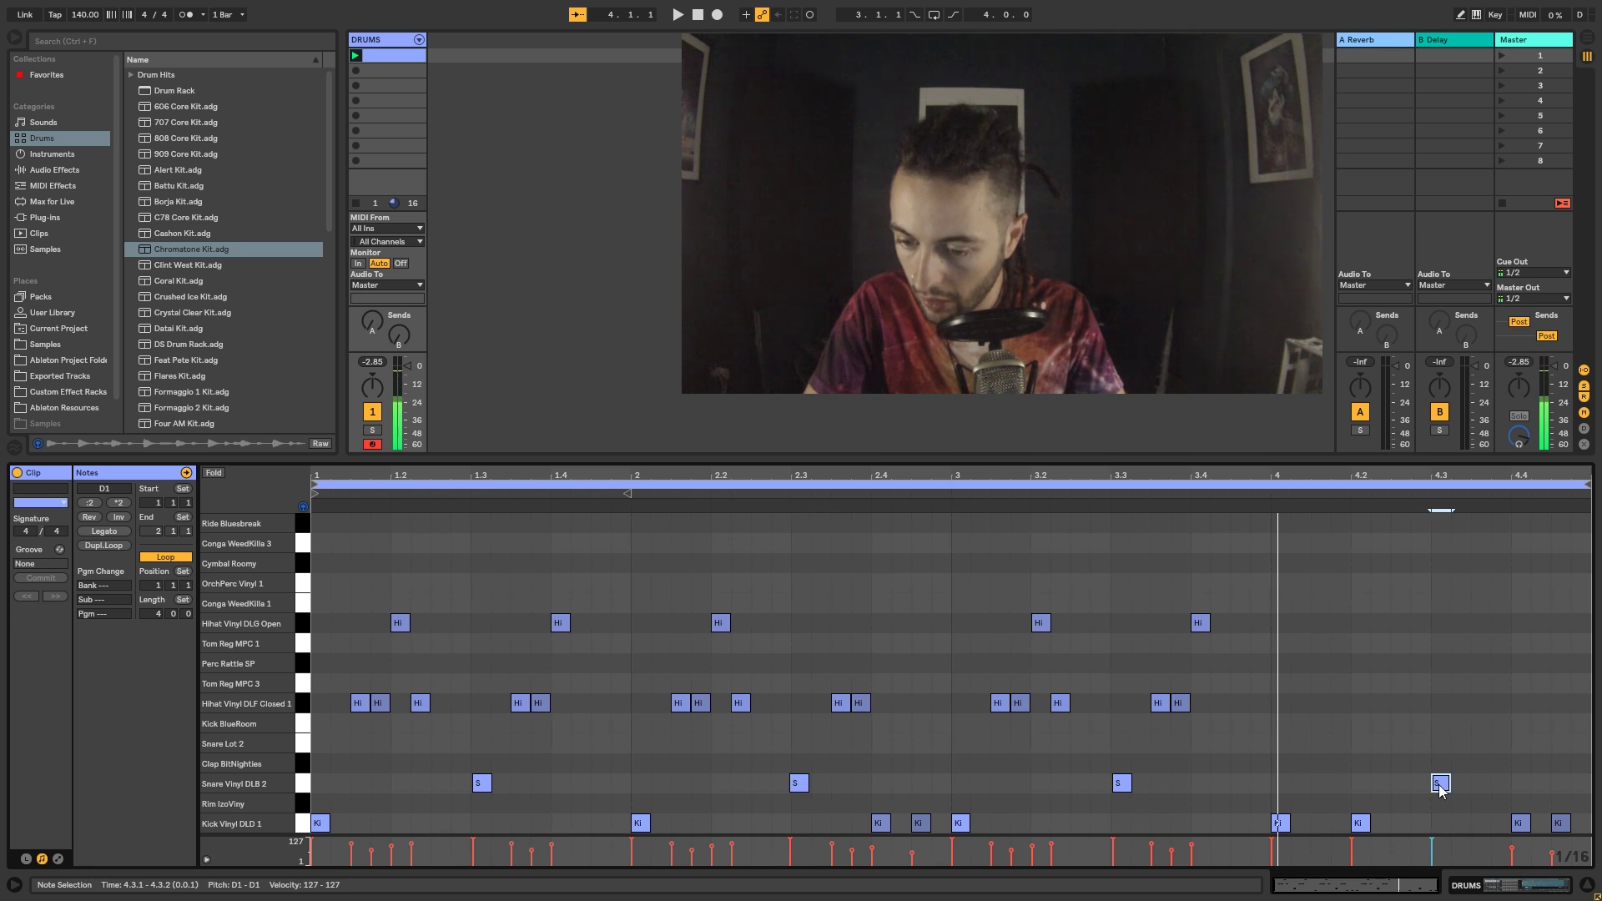
left_click_drag(1442, 789, 1447, 785)
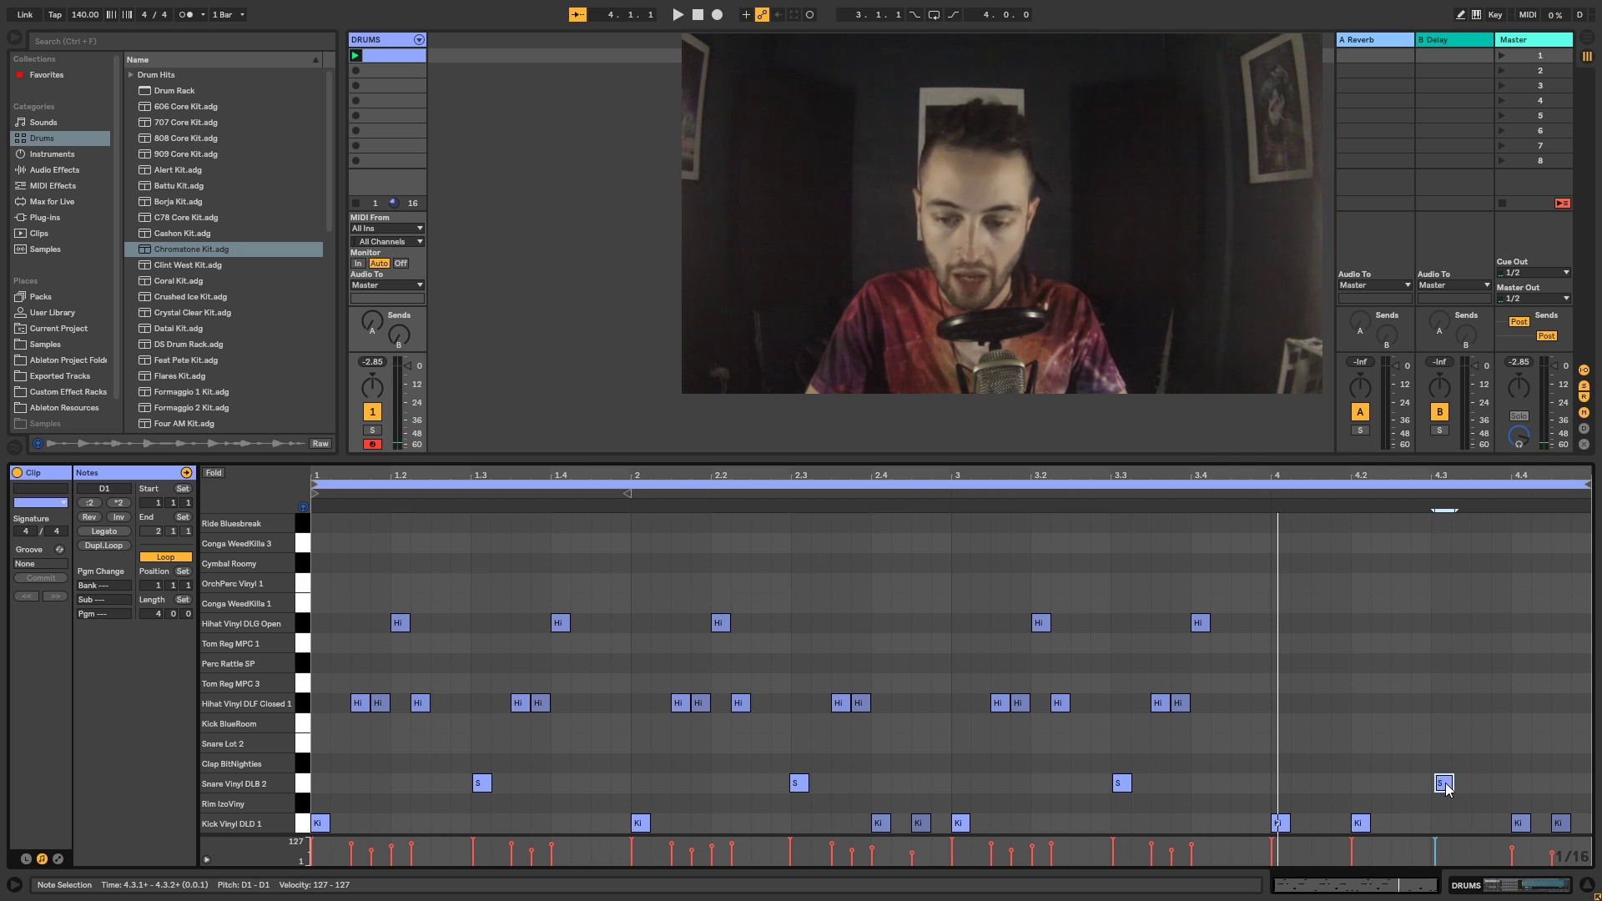
left_click(1443, 785)
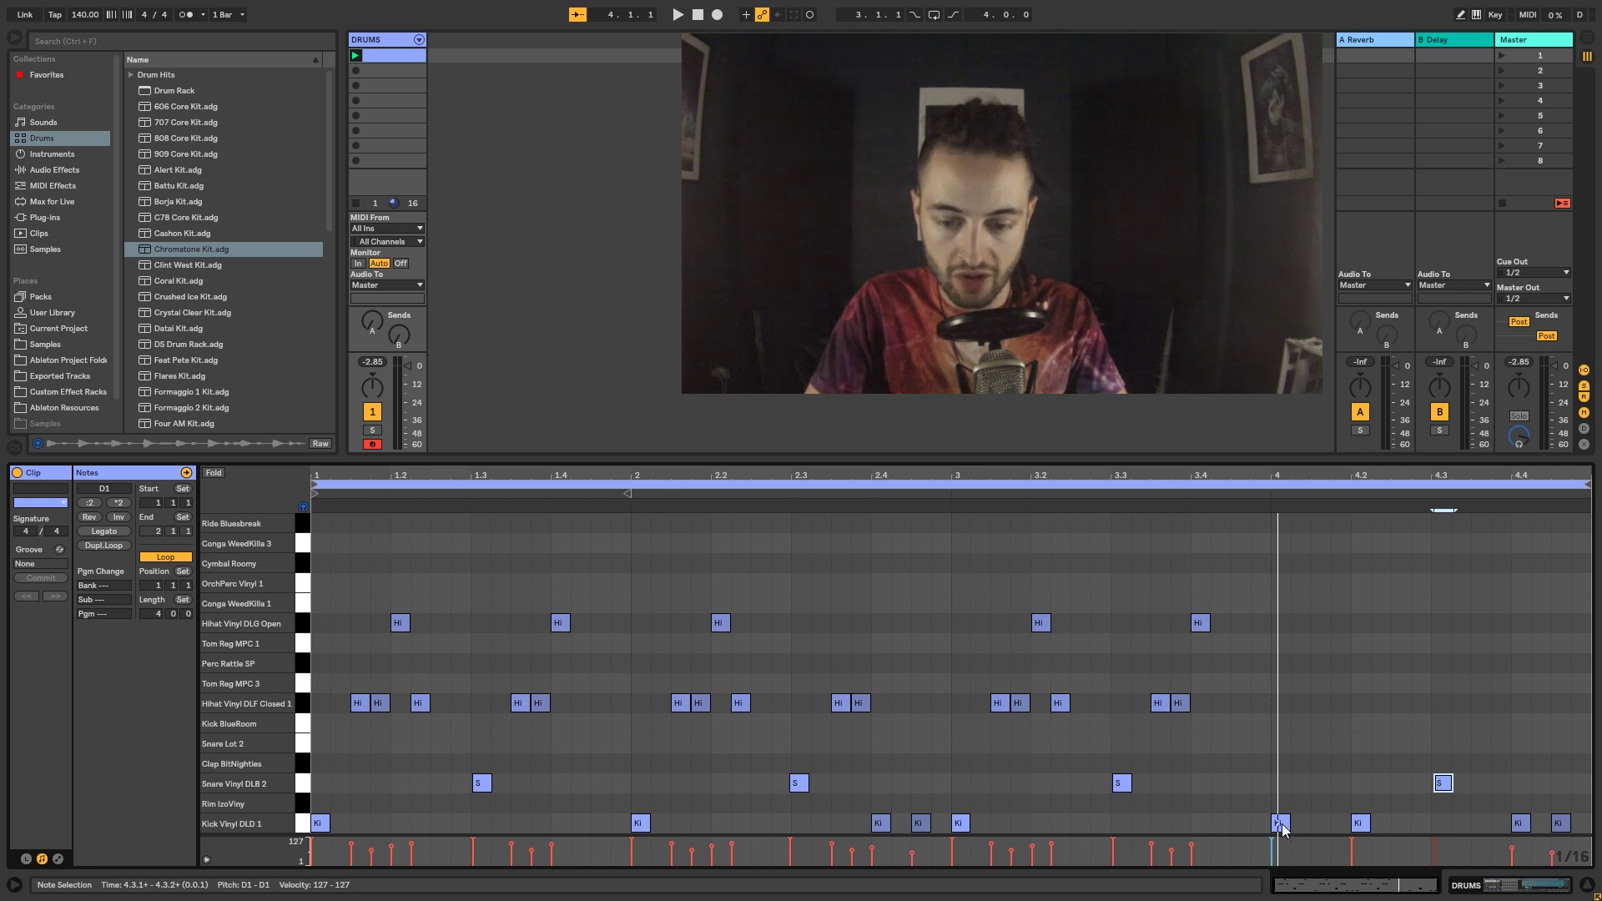
key("space")
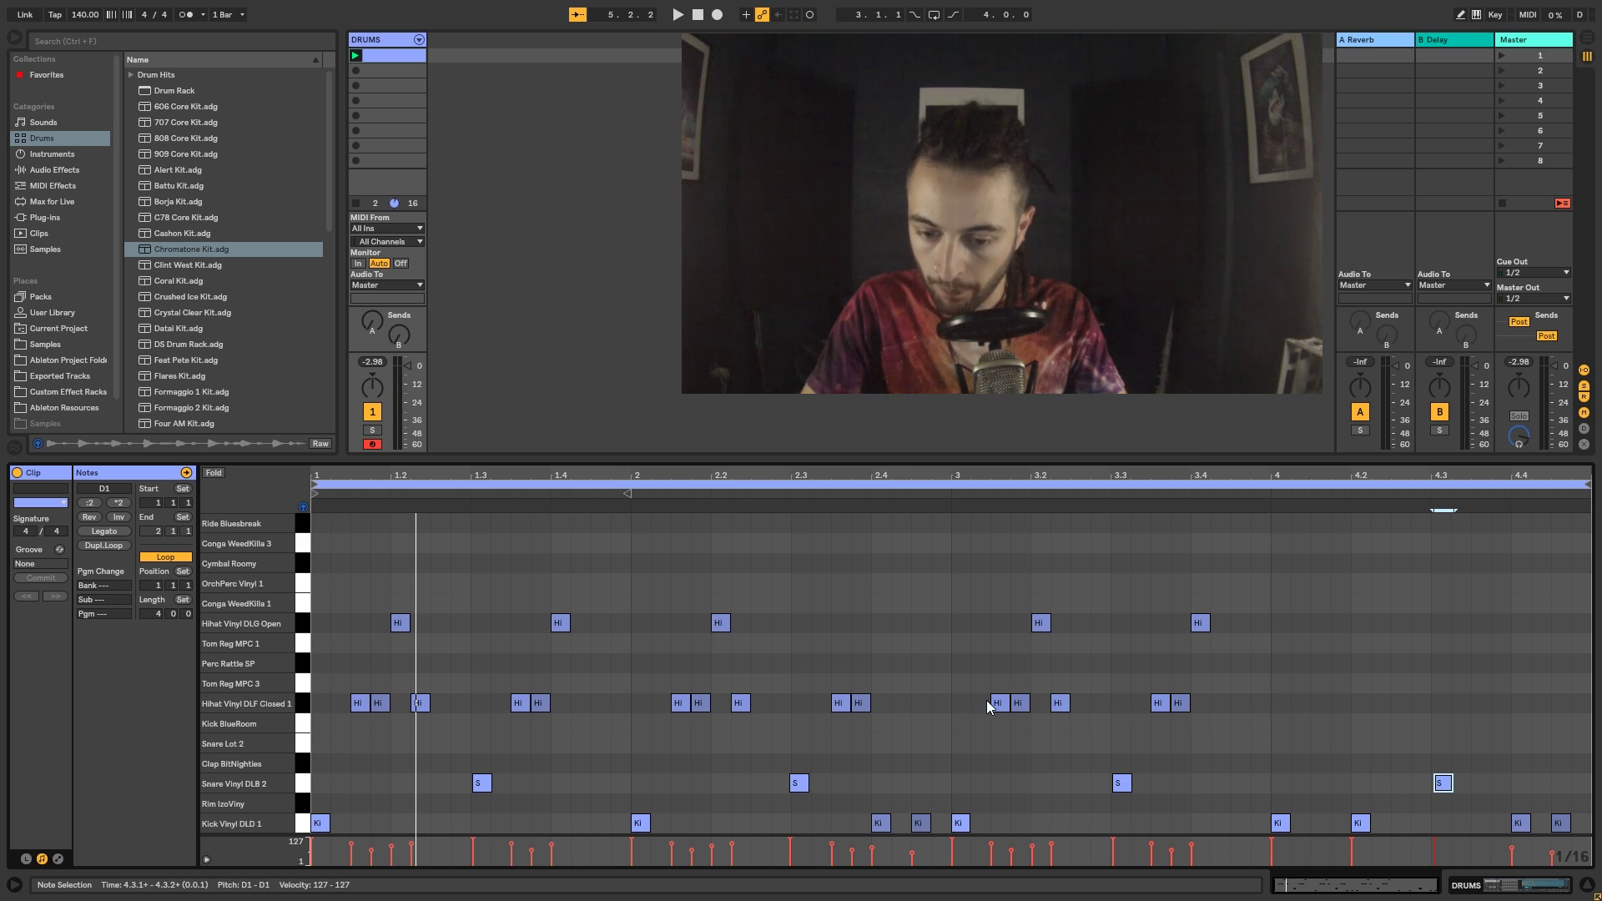
Draw closed hi-hats at 4.1.3 and 4.2.3 and an open hi-hat at 4.2.2, then play.
double_click(1322, 702)
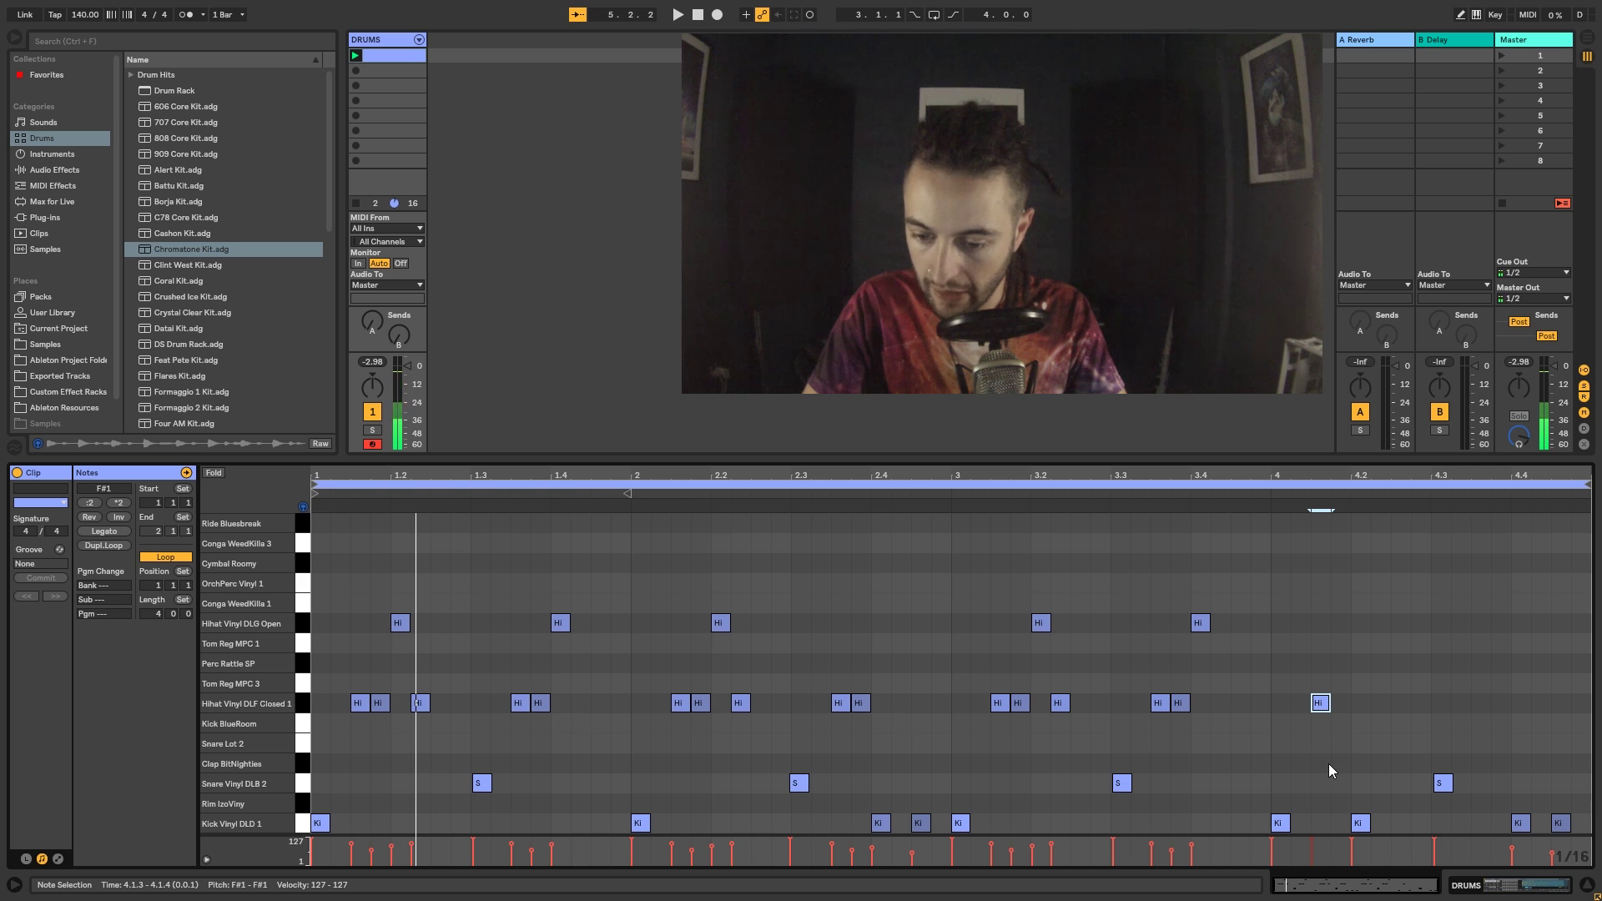
double_click(1399, 702)
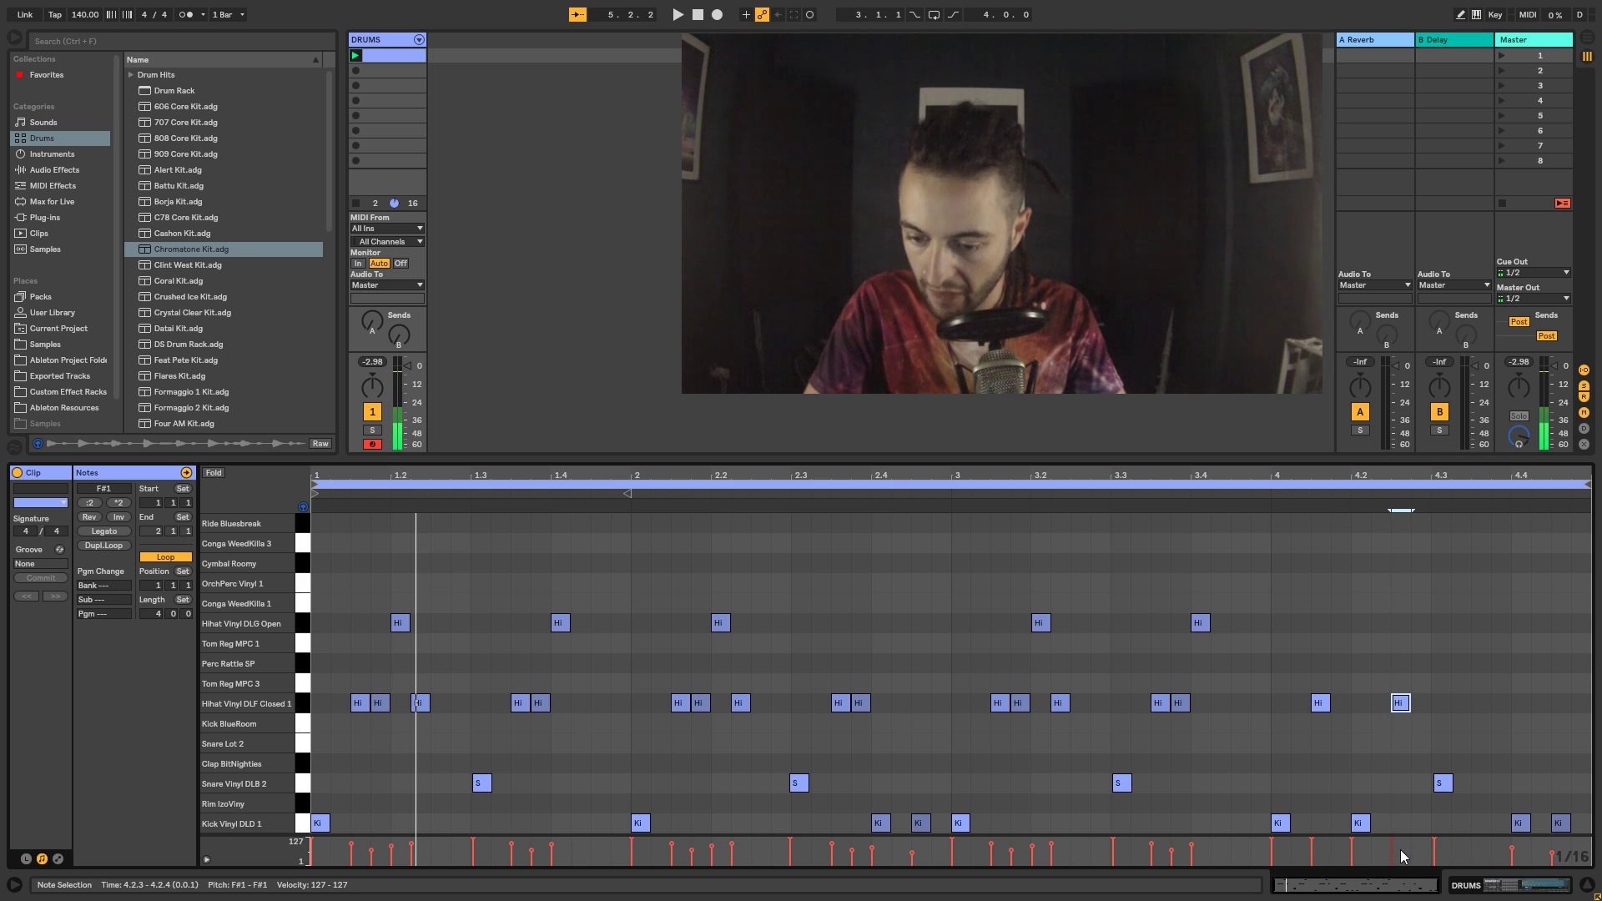
double_click(1380, 628)
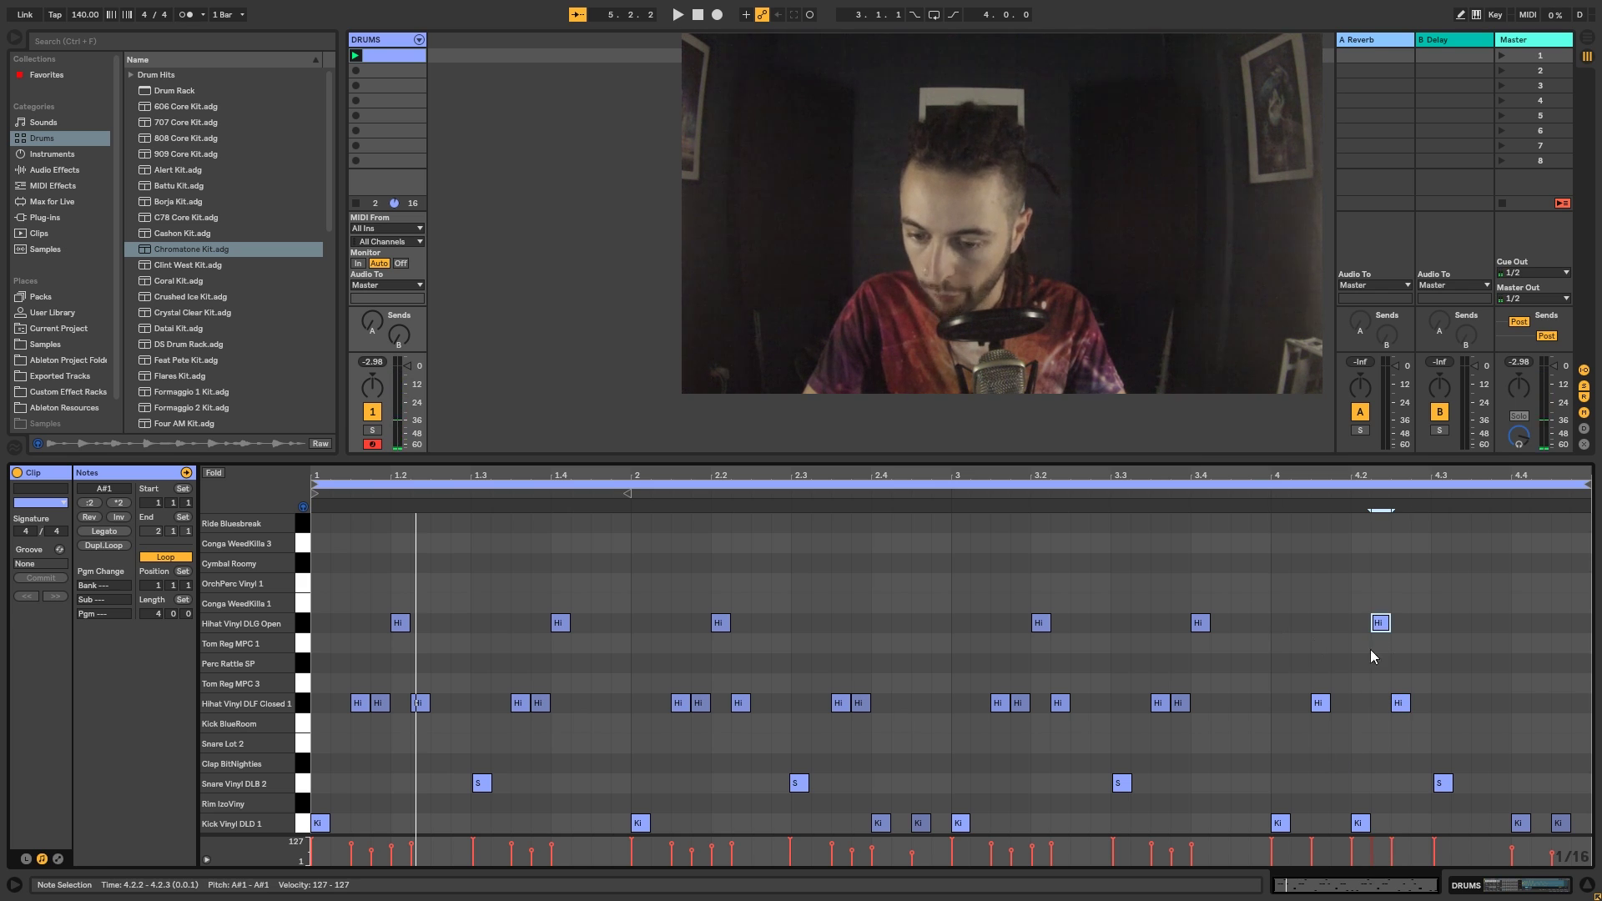
left_click(1561, 674)
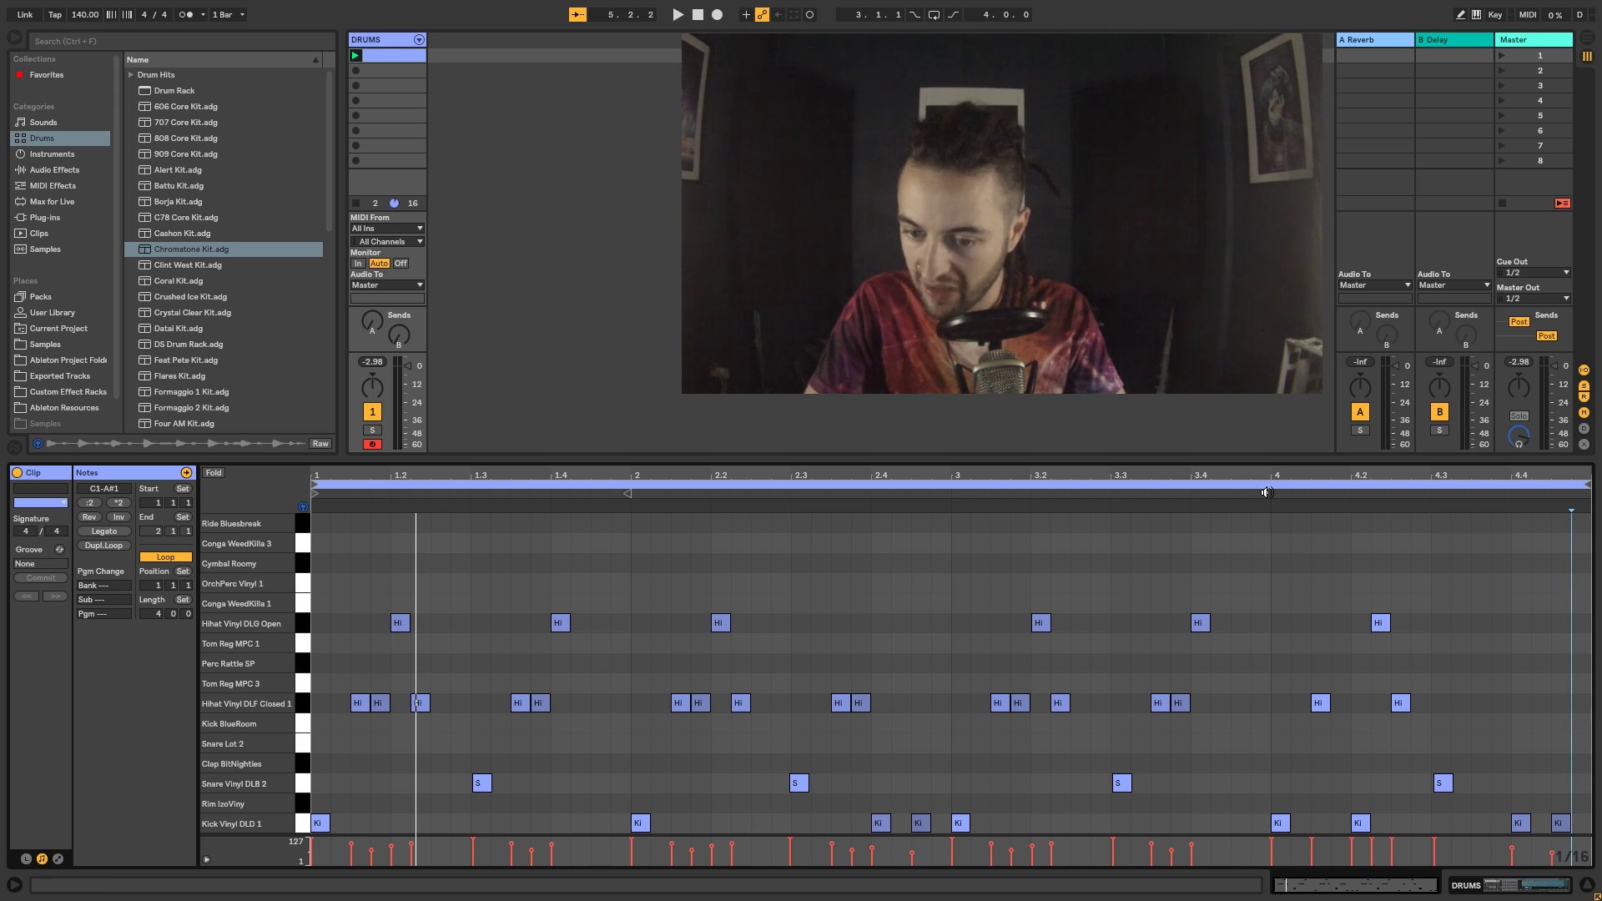
left_click(1265, 492)
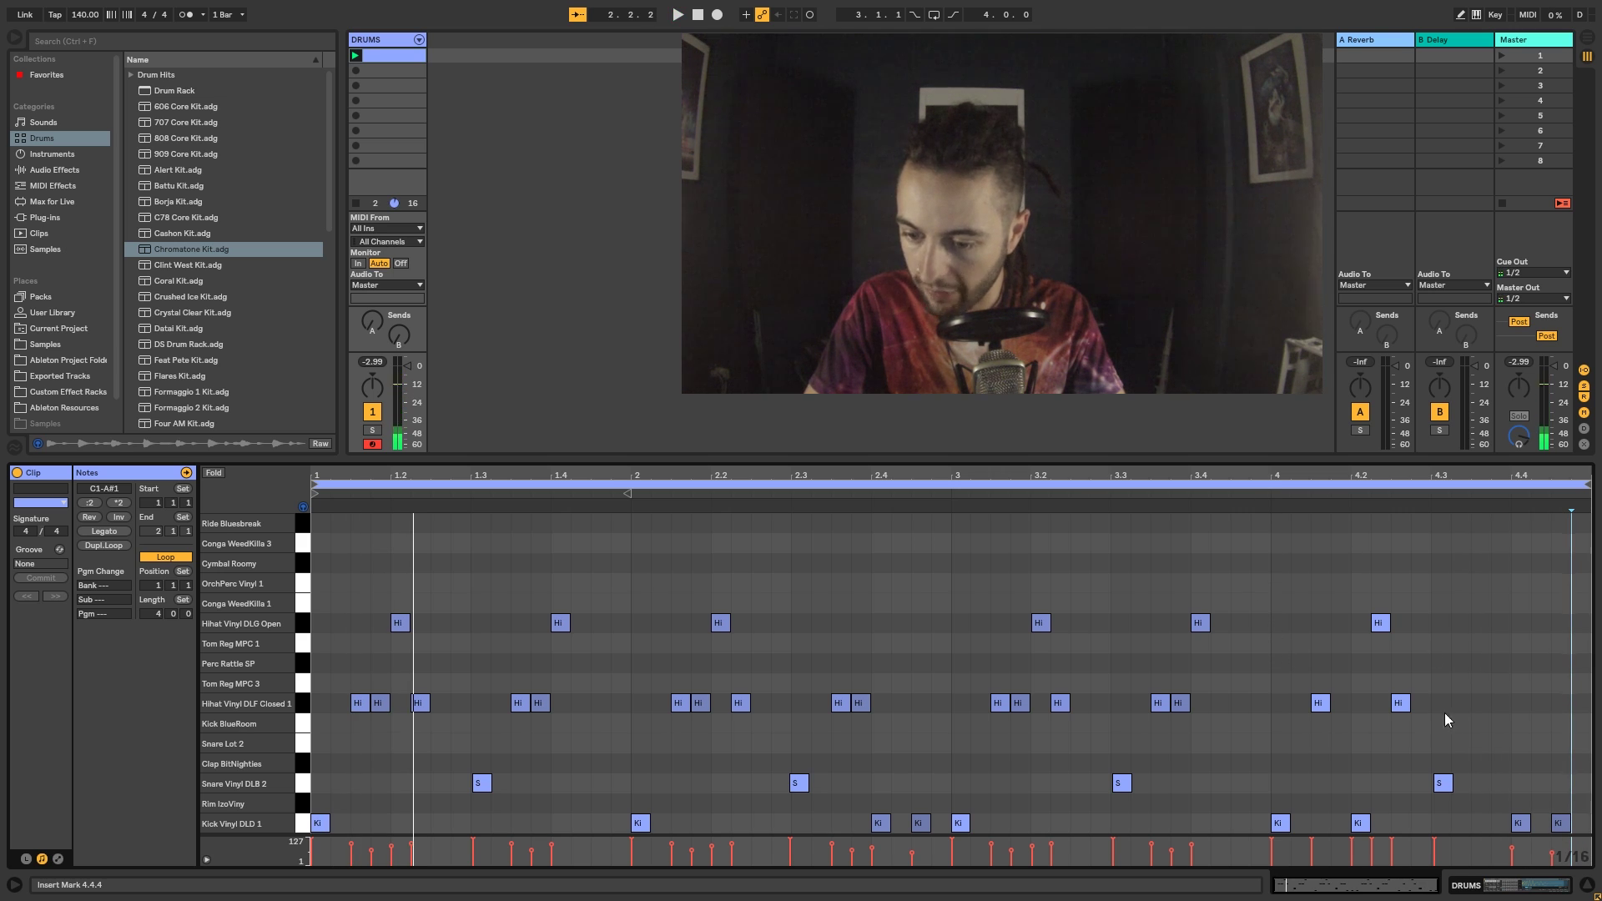
Add a closed hi-hat at 4.3.3 and an open one at 4.4.2, removing the stray 4.4.4 note.
double_click(1477, 703)
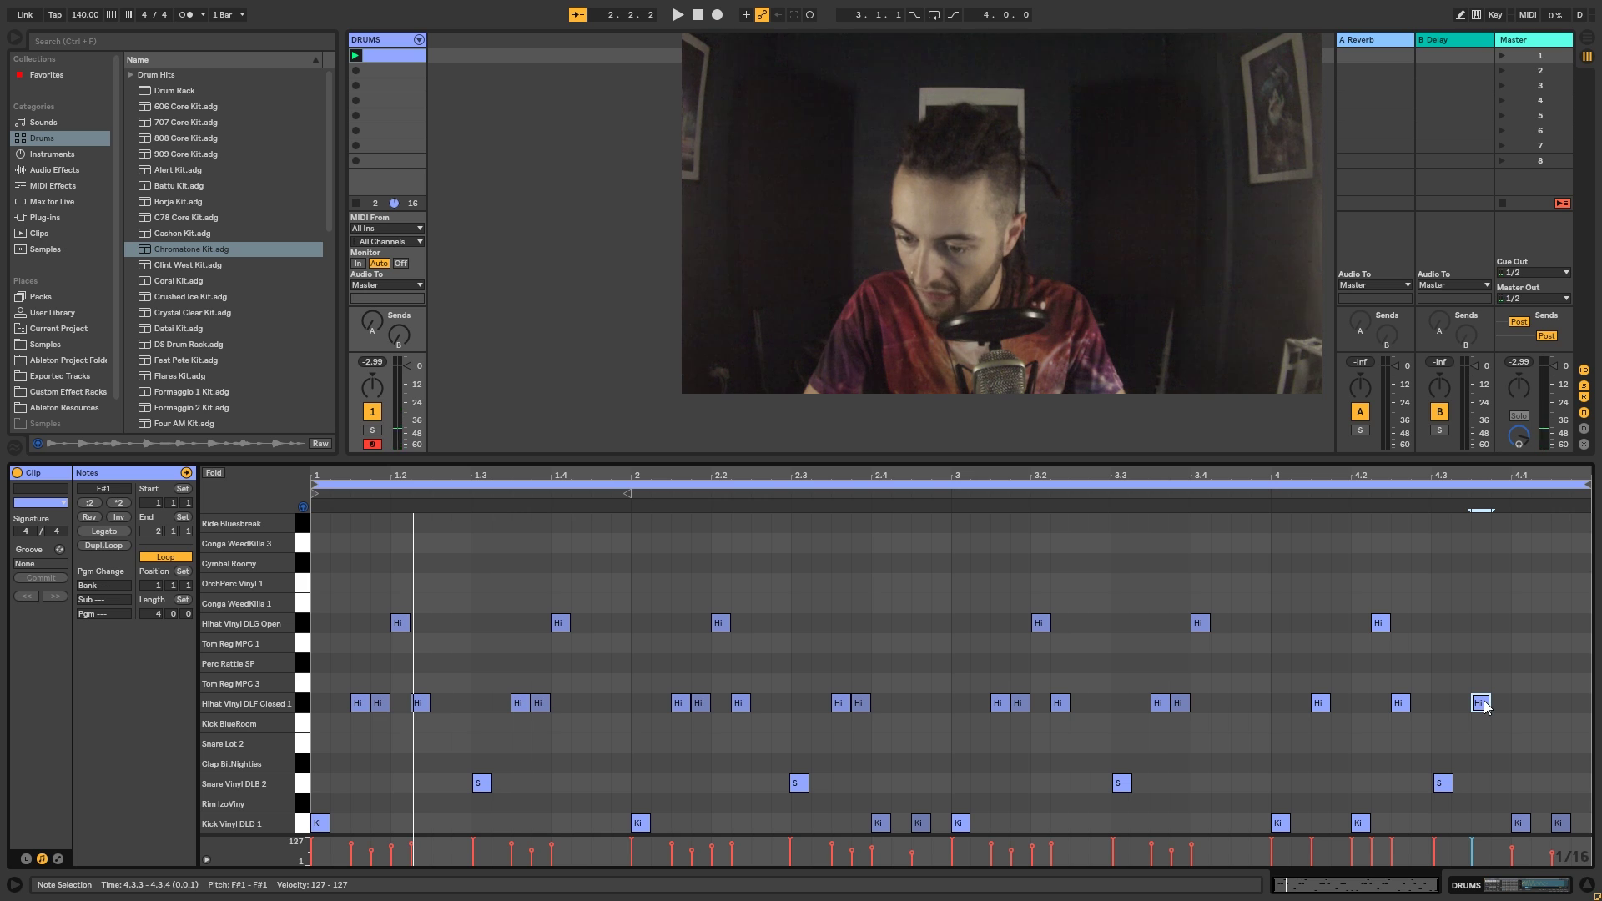
double_click(1540, 622)
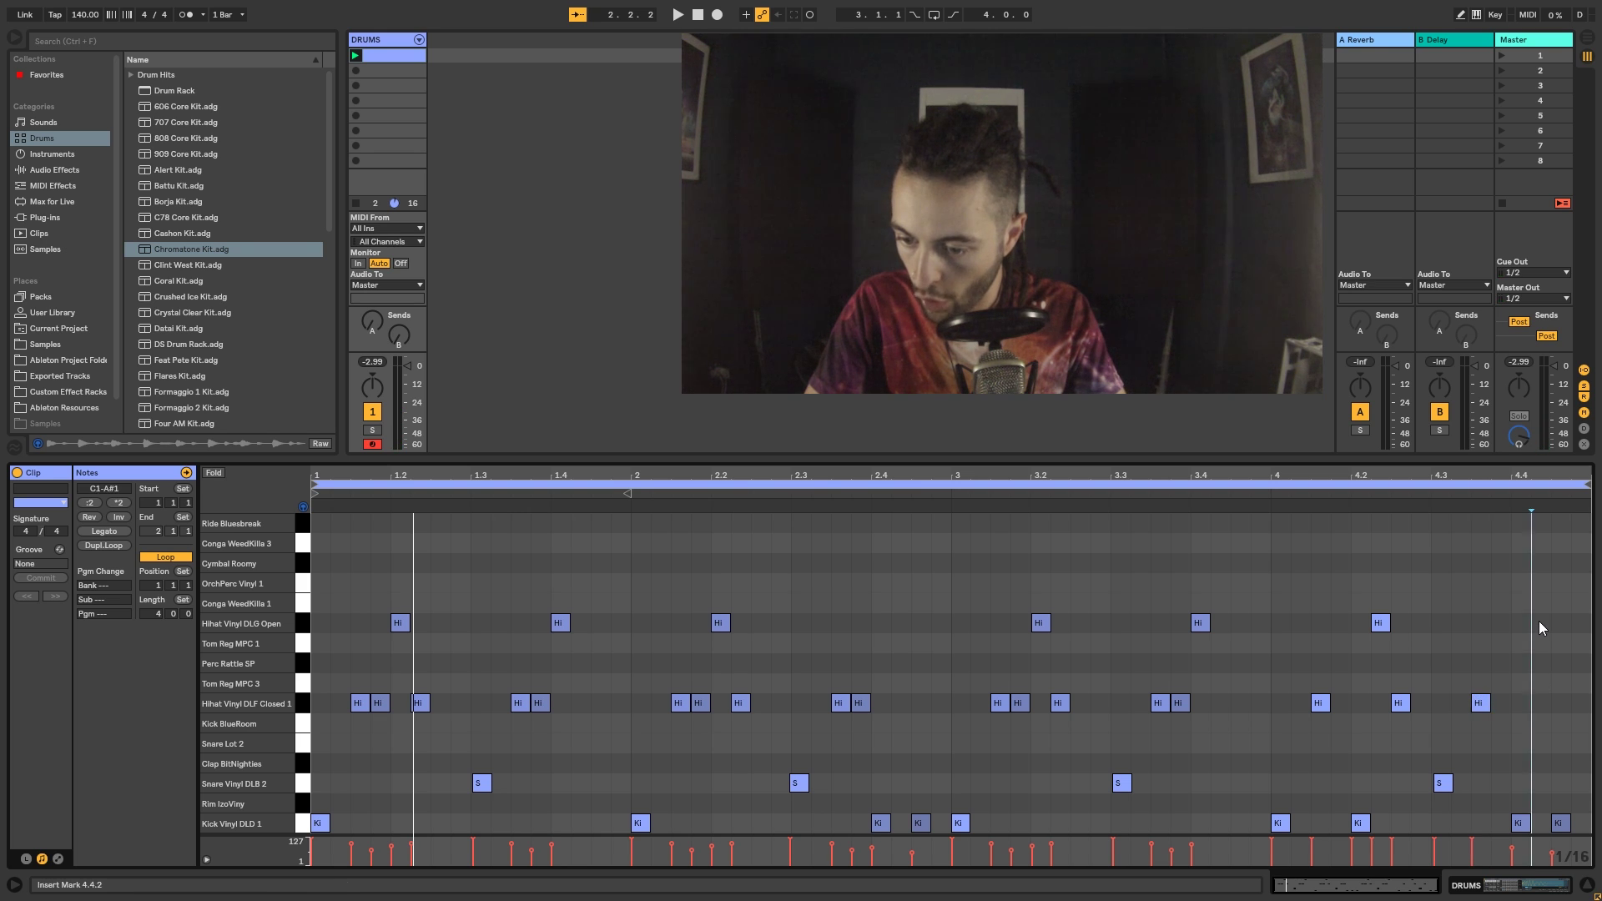
double_click(1580, 705)
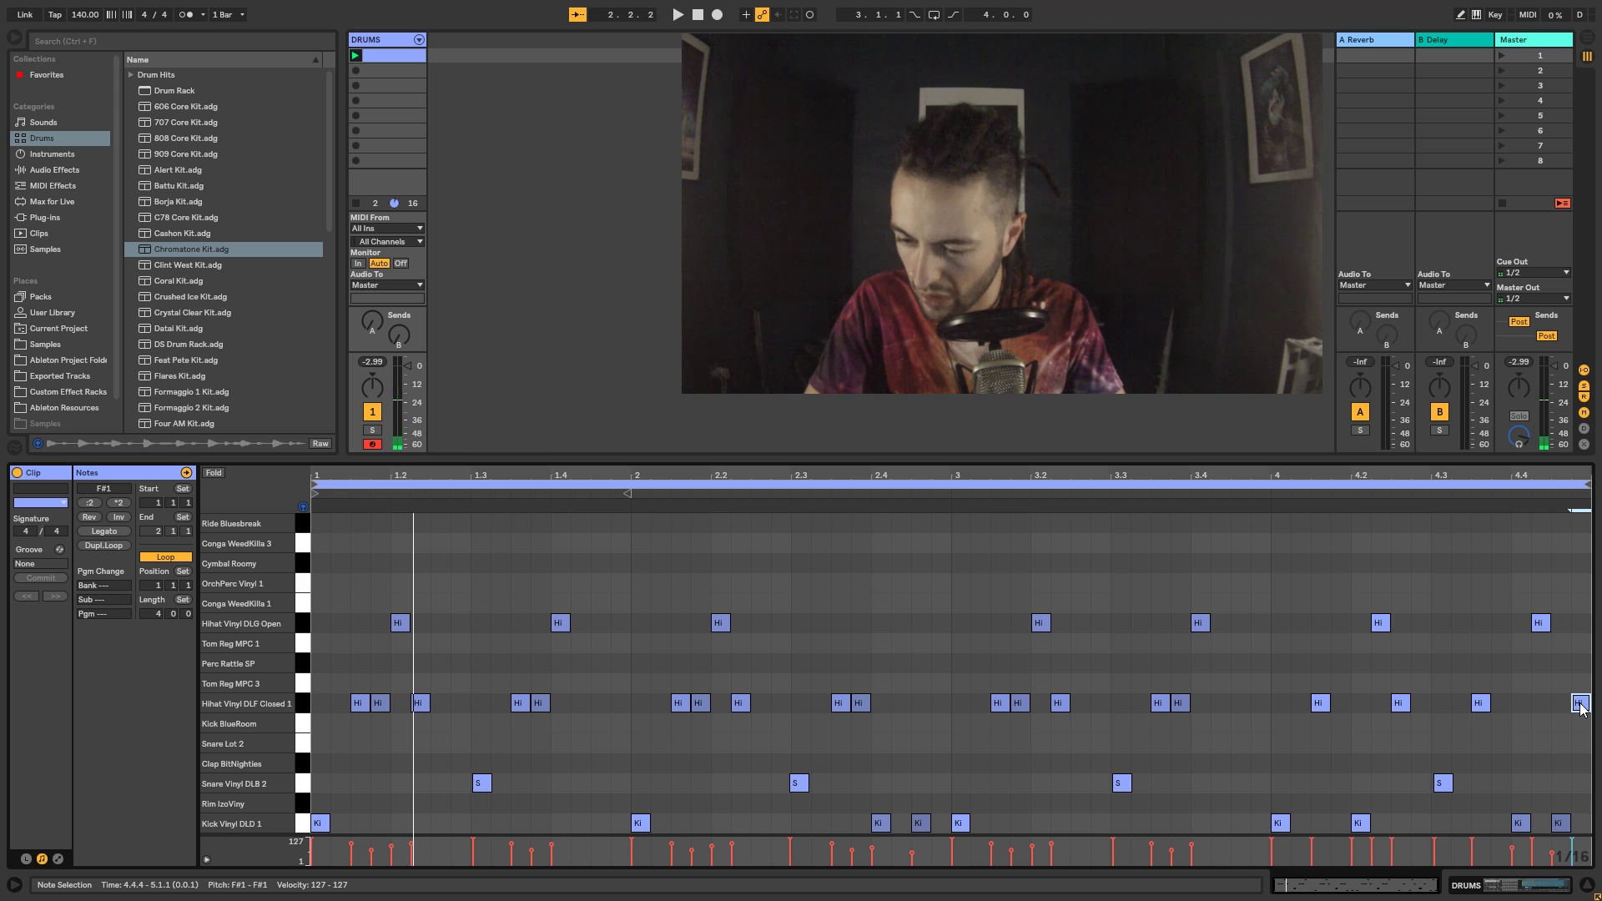
left_click(1270, 496)
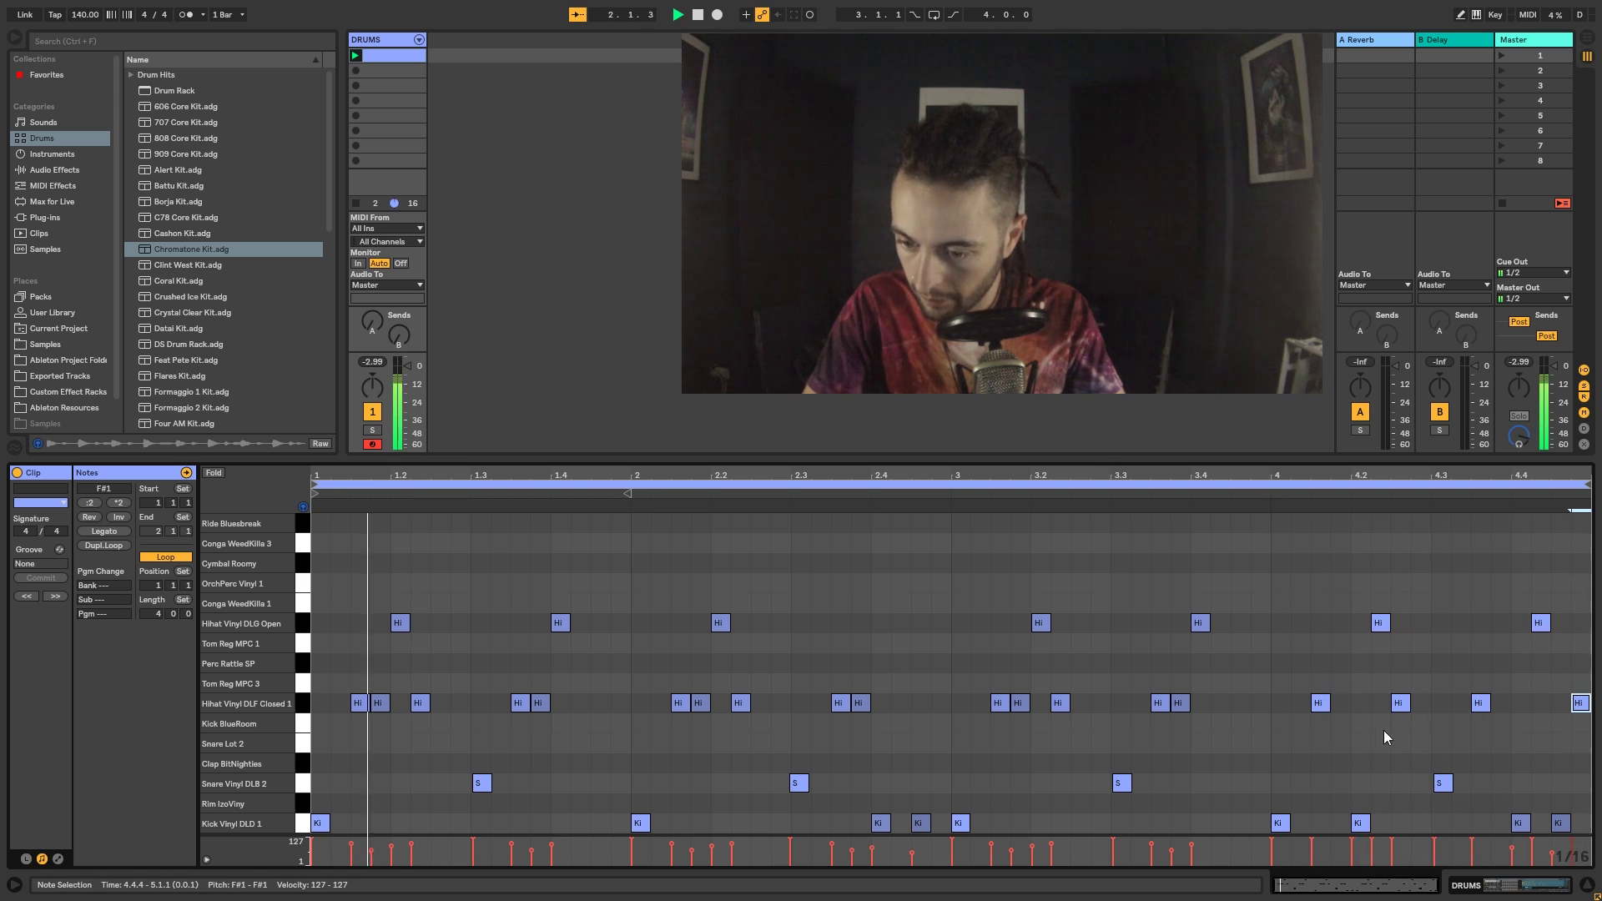
double_click(1582, 708)
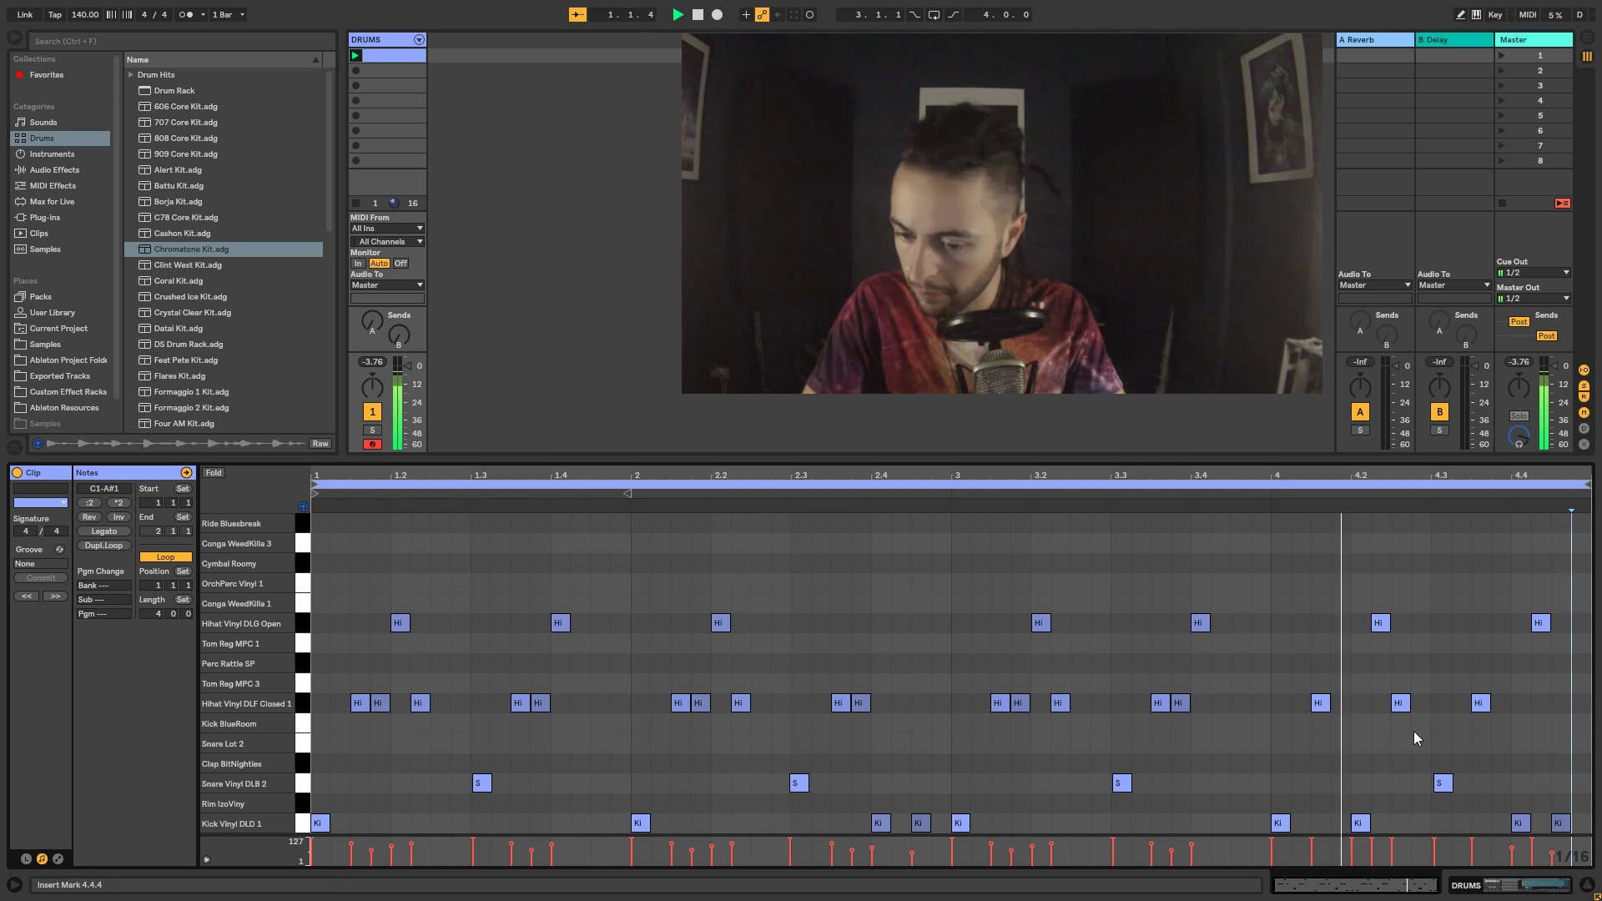
Add closed hi-hats at 4.2.4 and 4.3.2 while playing back bar 4.
double_click(1421, 703)
left_click(1322, 677)
key("space")
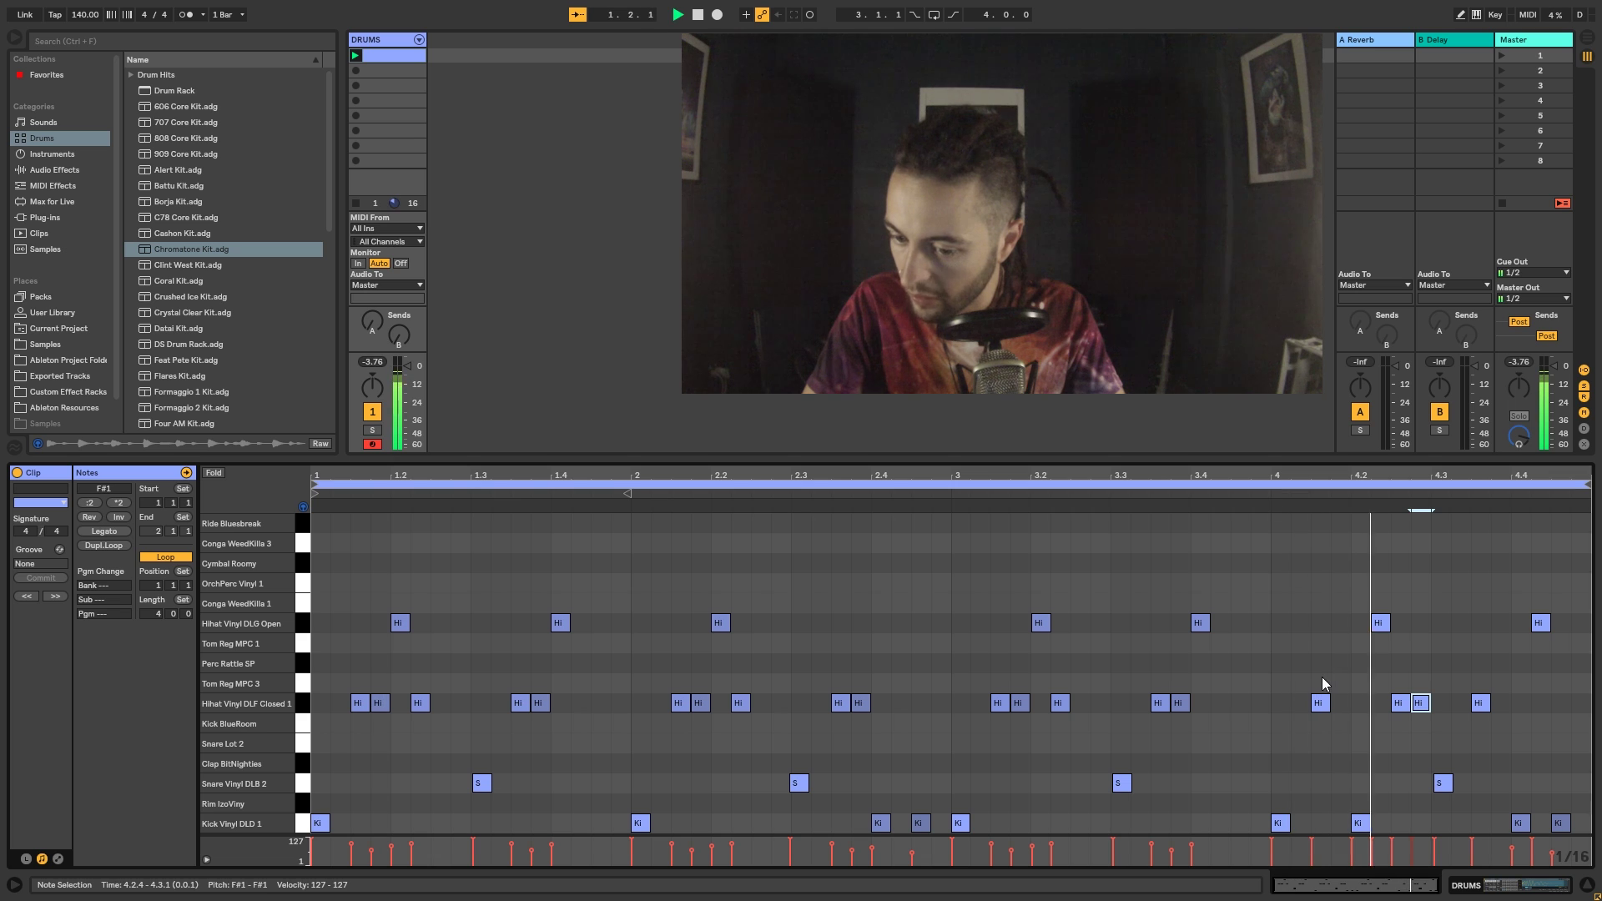
double_click(1460, 703)
left_click(1265, 511)
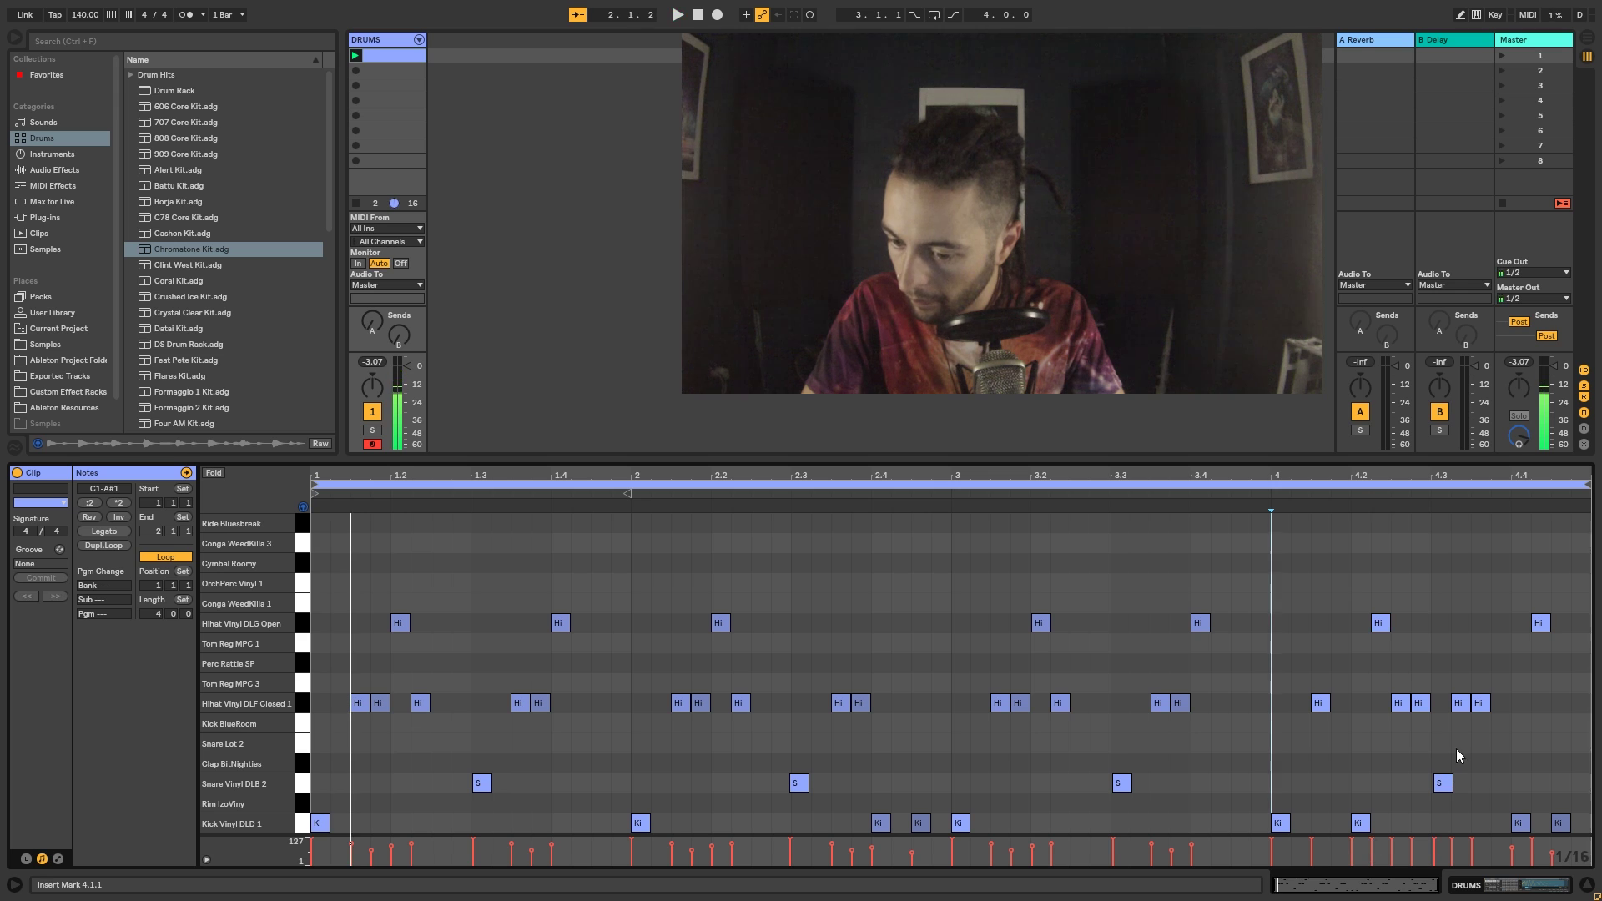
Lower bar 4 velocities: 4.2.4 hi-hat to 57, open hi-hat 90, 4.1.3 hi-hat 94.
left_click(1452, 842)
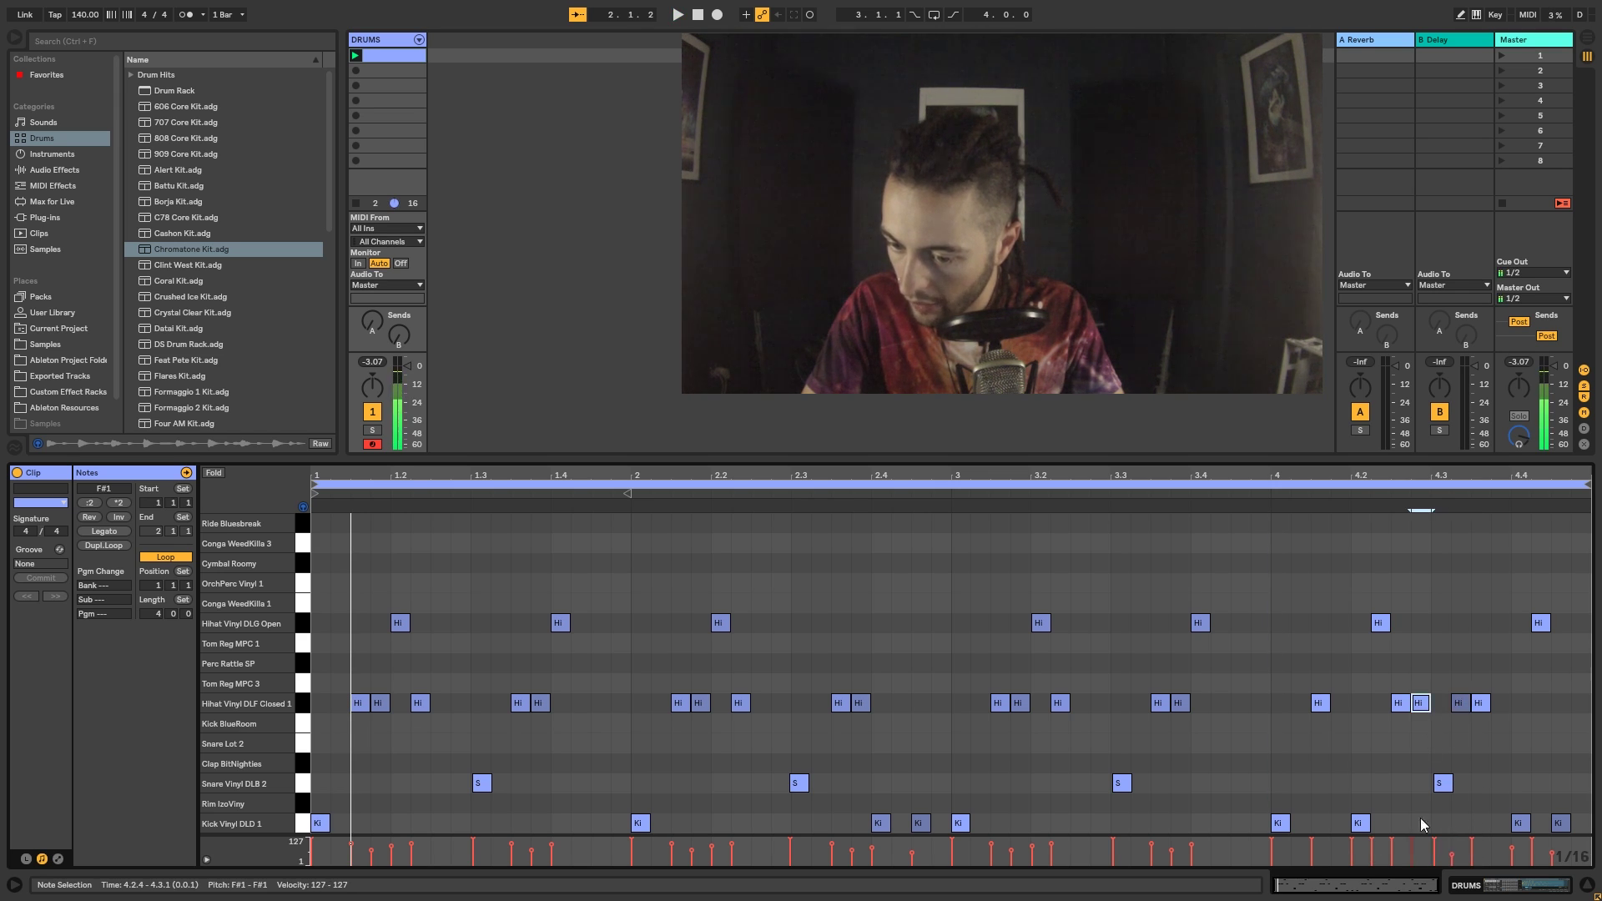
left_click_drag(1414, 839, 1414, 852)
left_click(1373, 626)
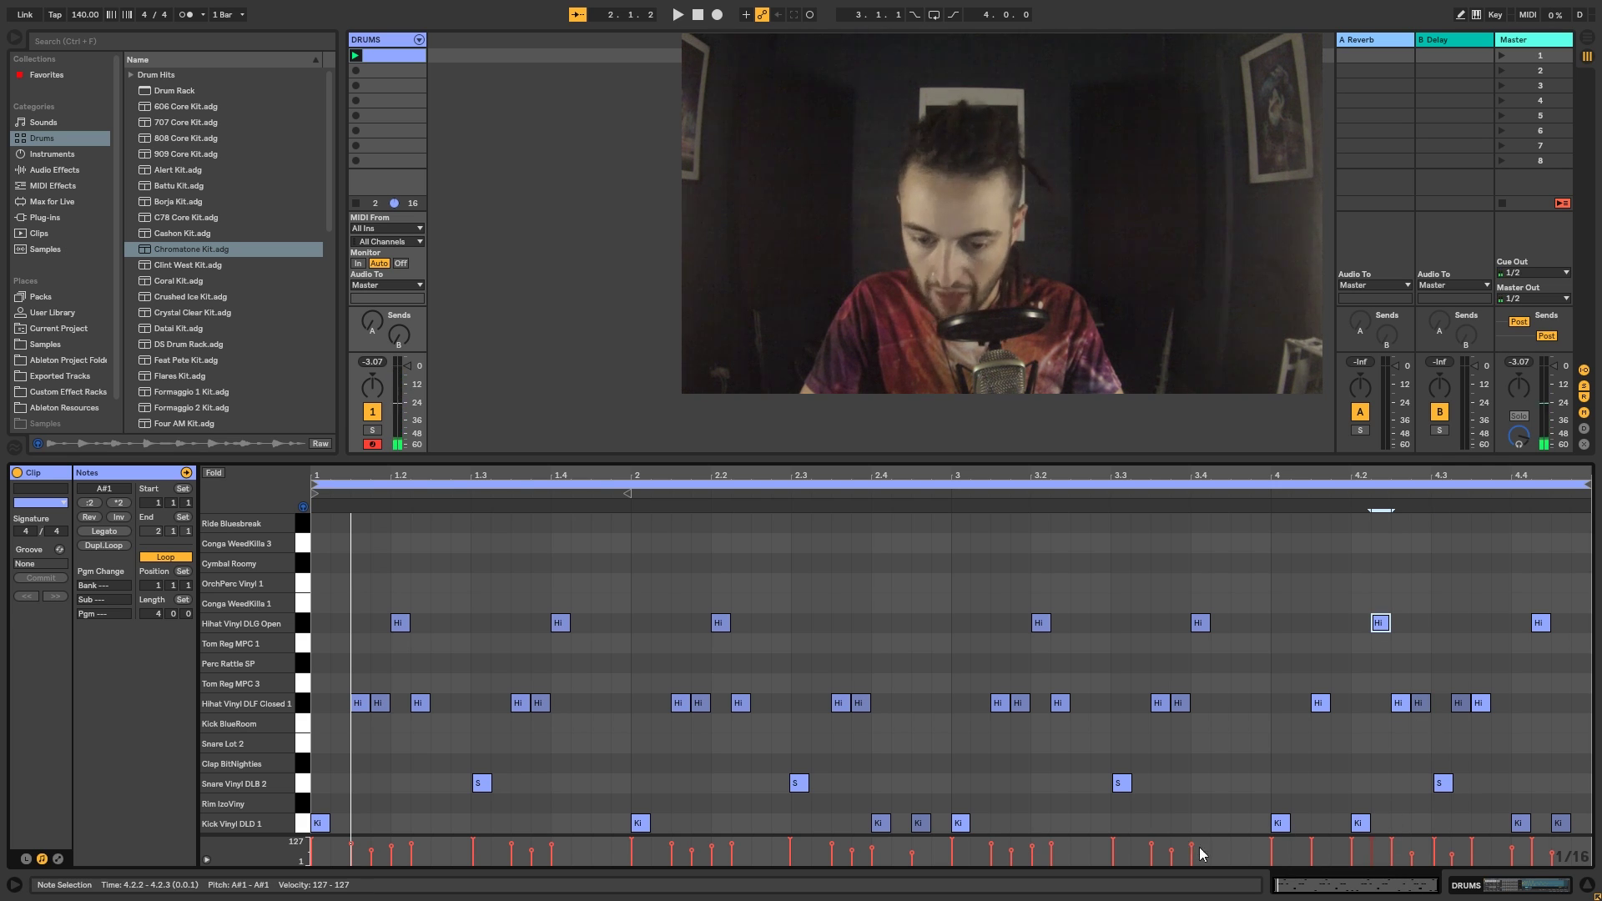
left_click_drag(1374, 840, 1374, 847)
left_click(1365, 824)
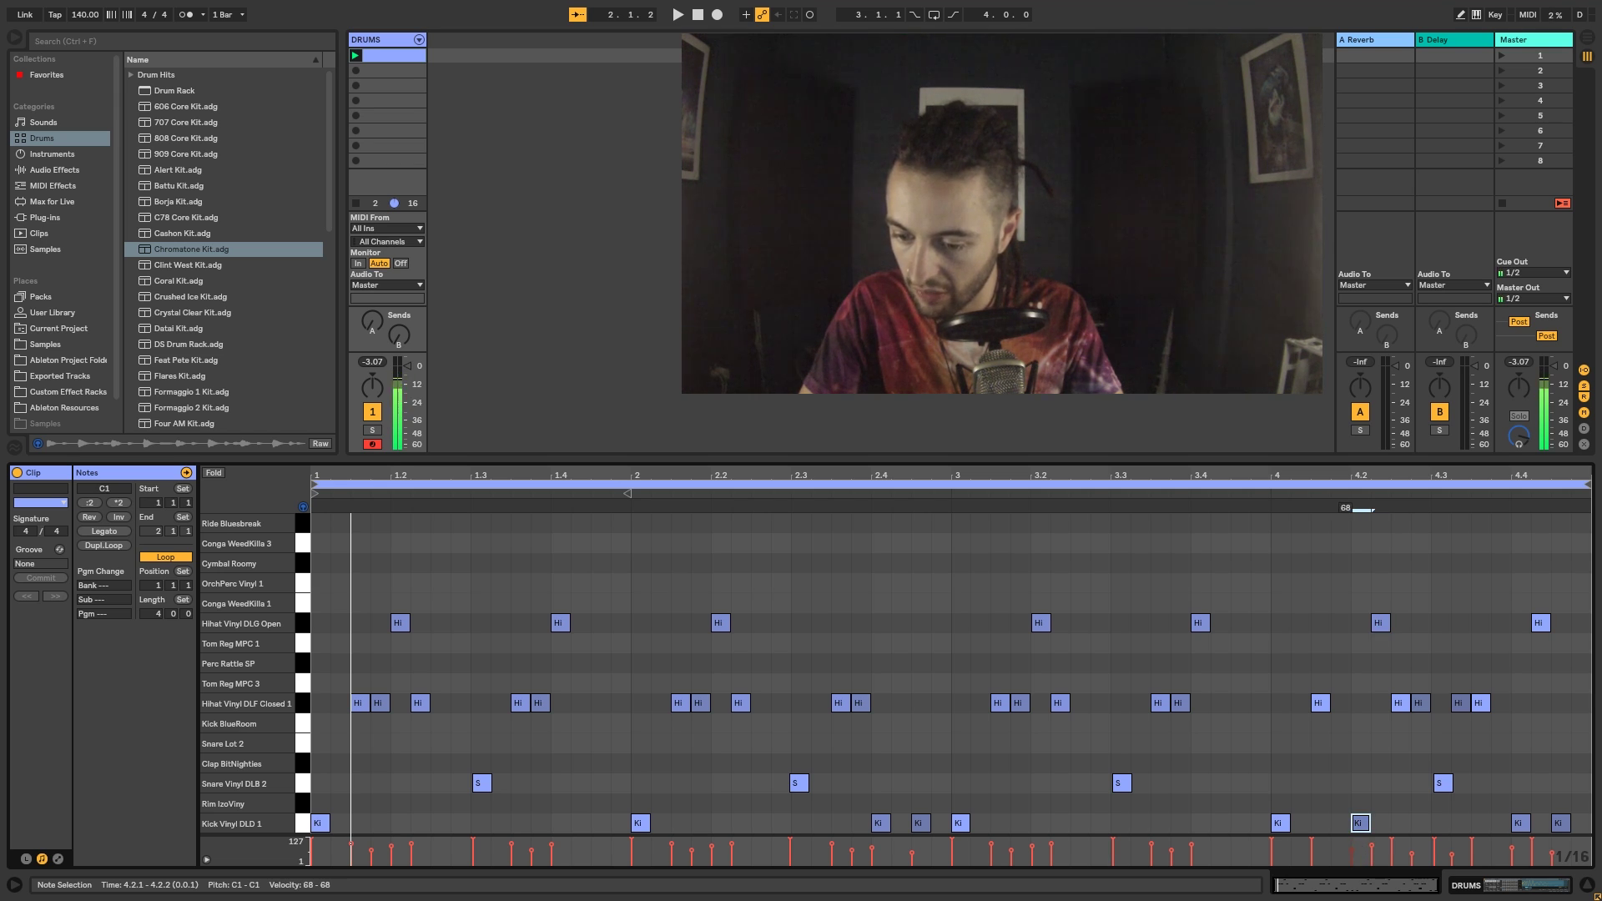
left_click(1312, 840)
left_click_drag(1313, 843, 1315, 843)
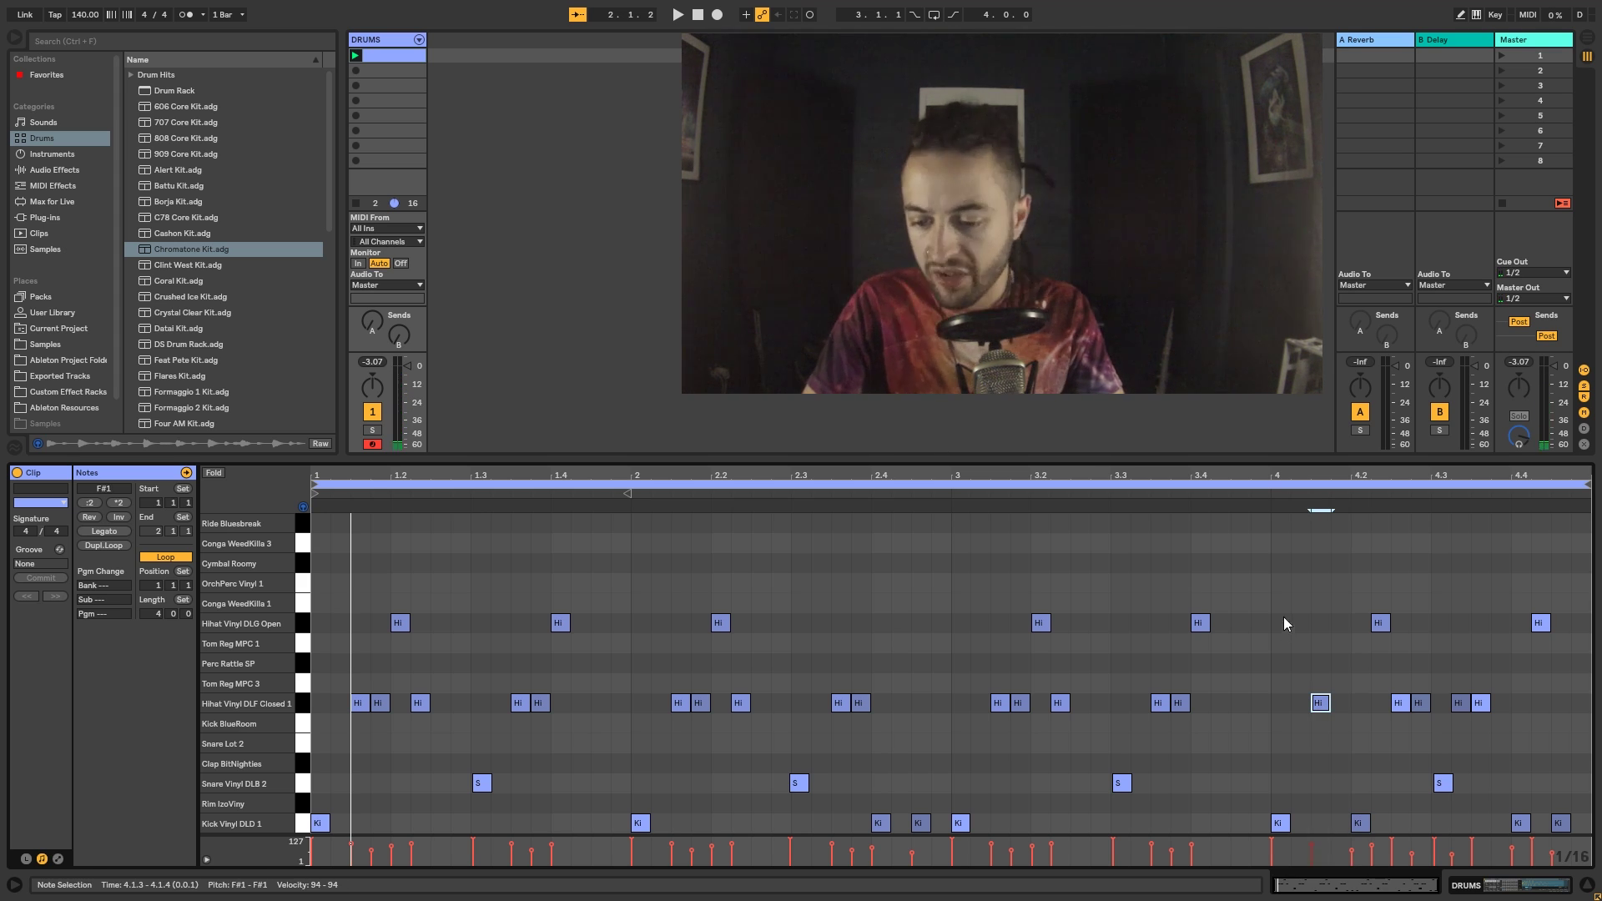
Deactivate the closed hi-hat at 4.3.3, replay bar 4, then stop playback.
left_click(1265, 492)
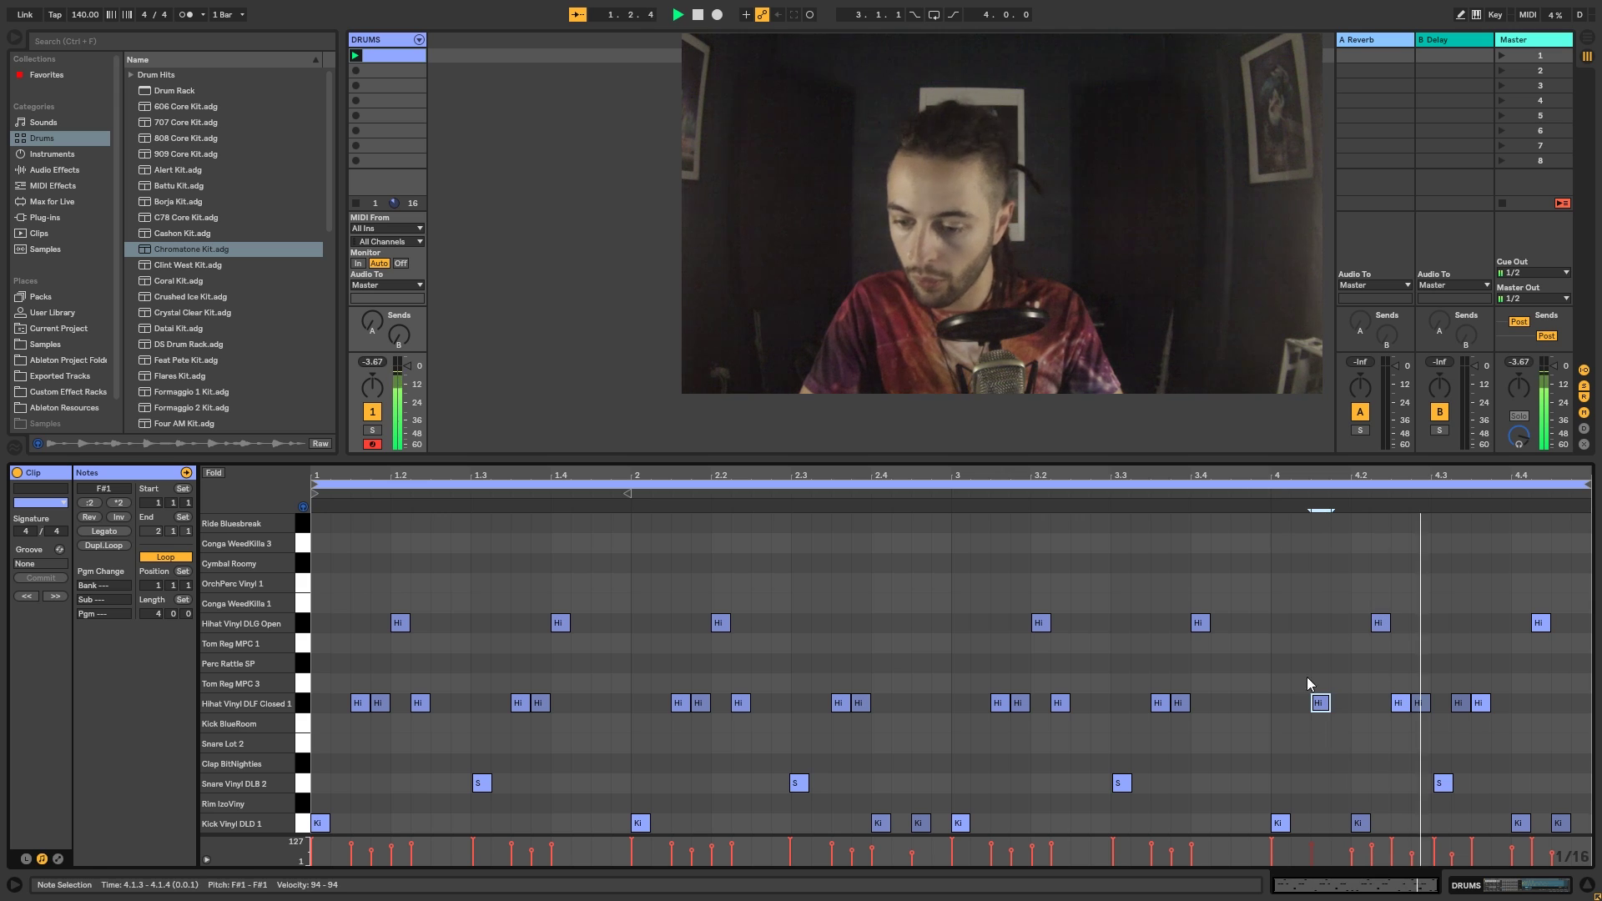
left_click(1480, 704)
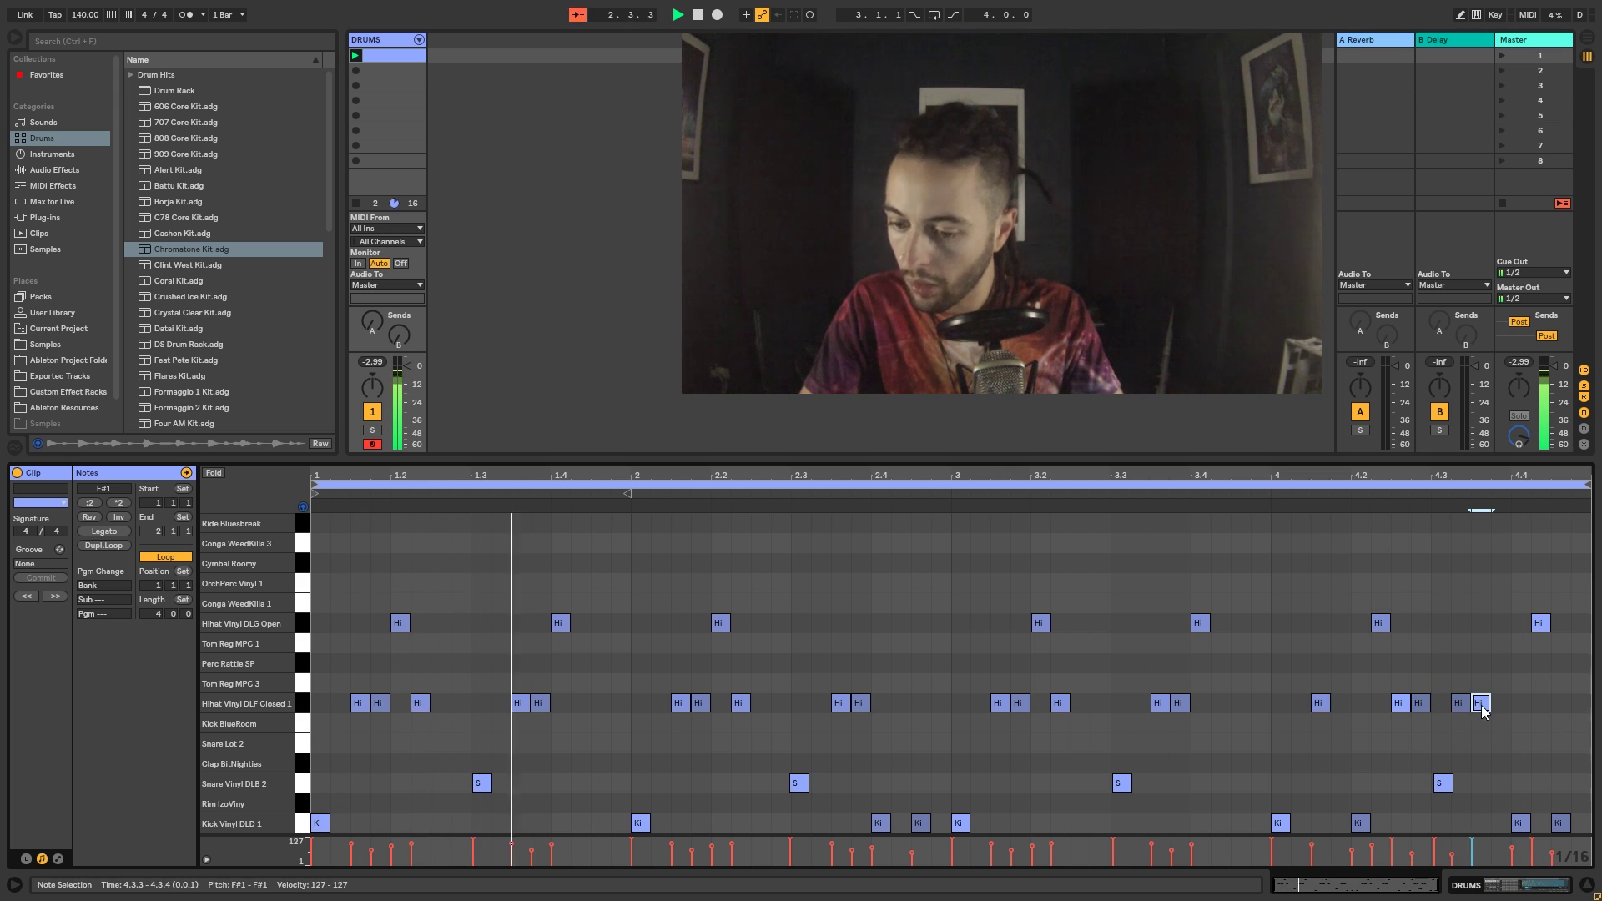
key("0")
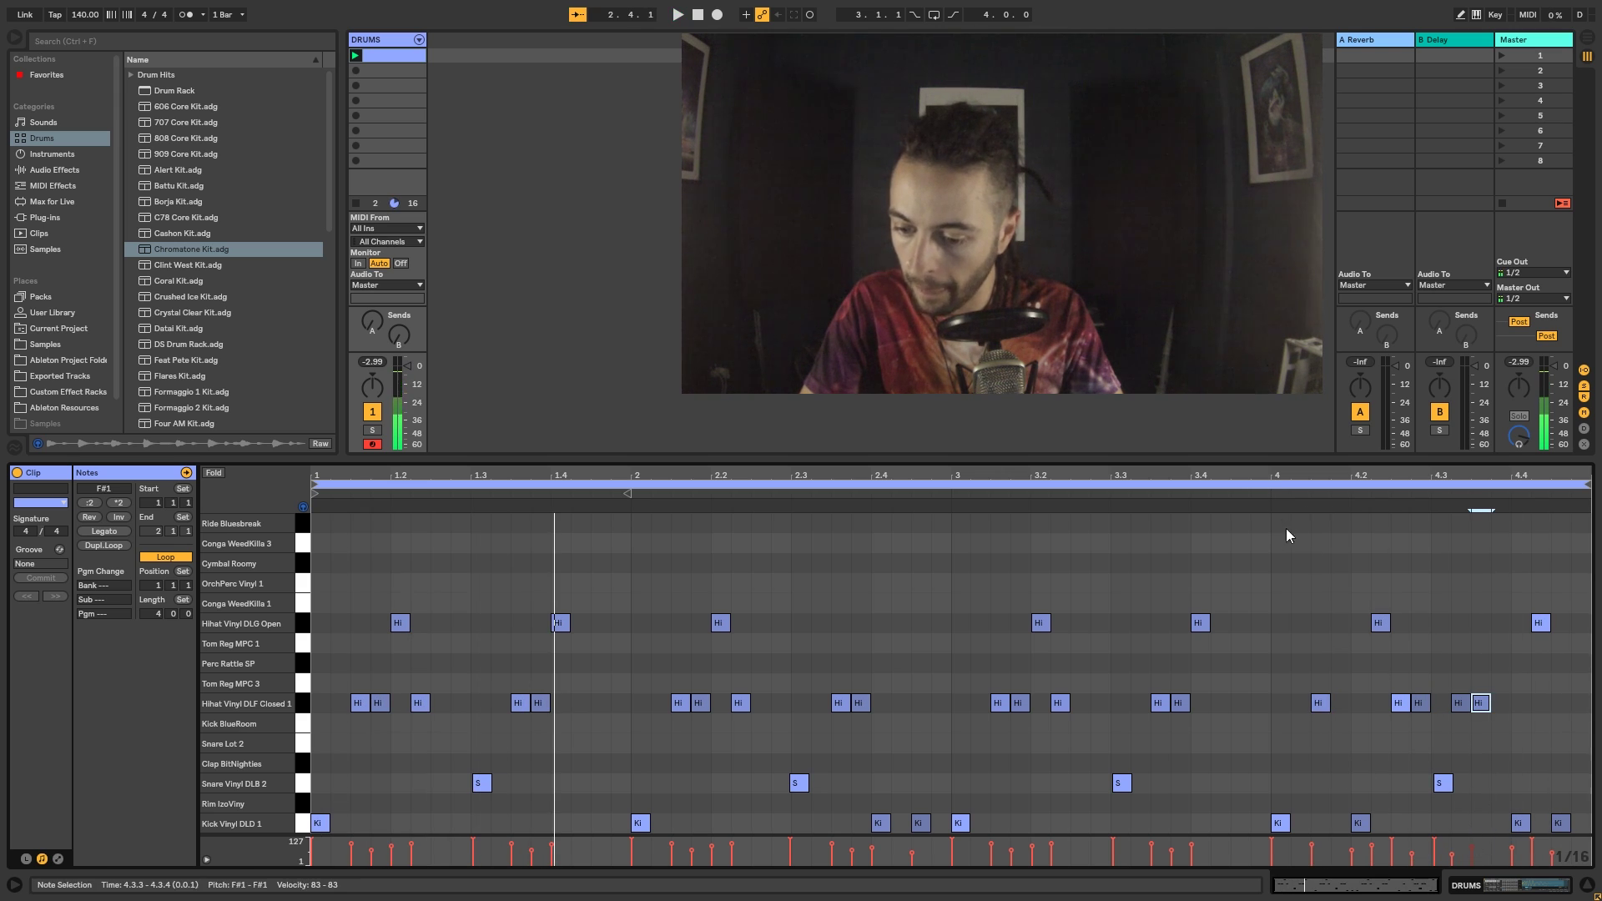
left_click(1269, 491)
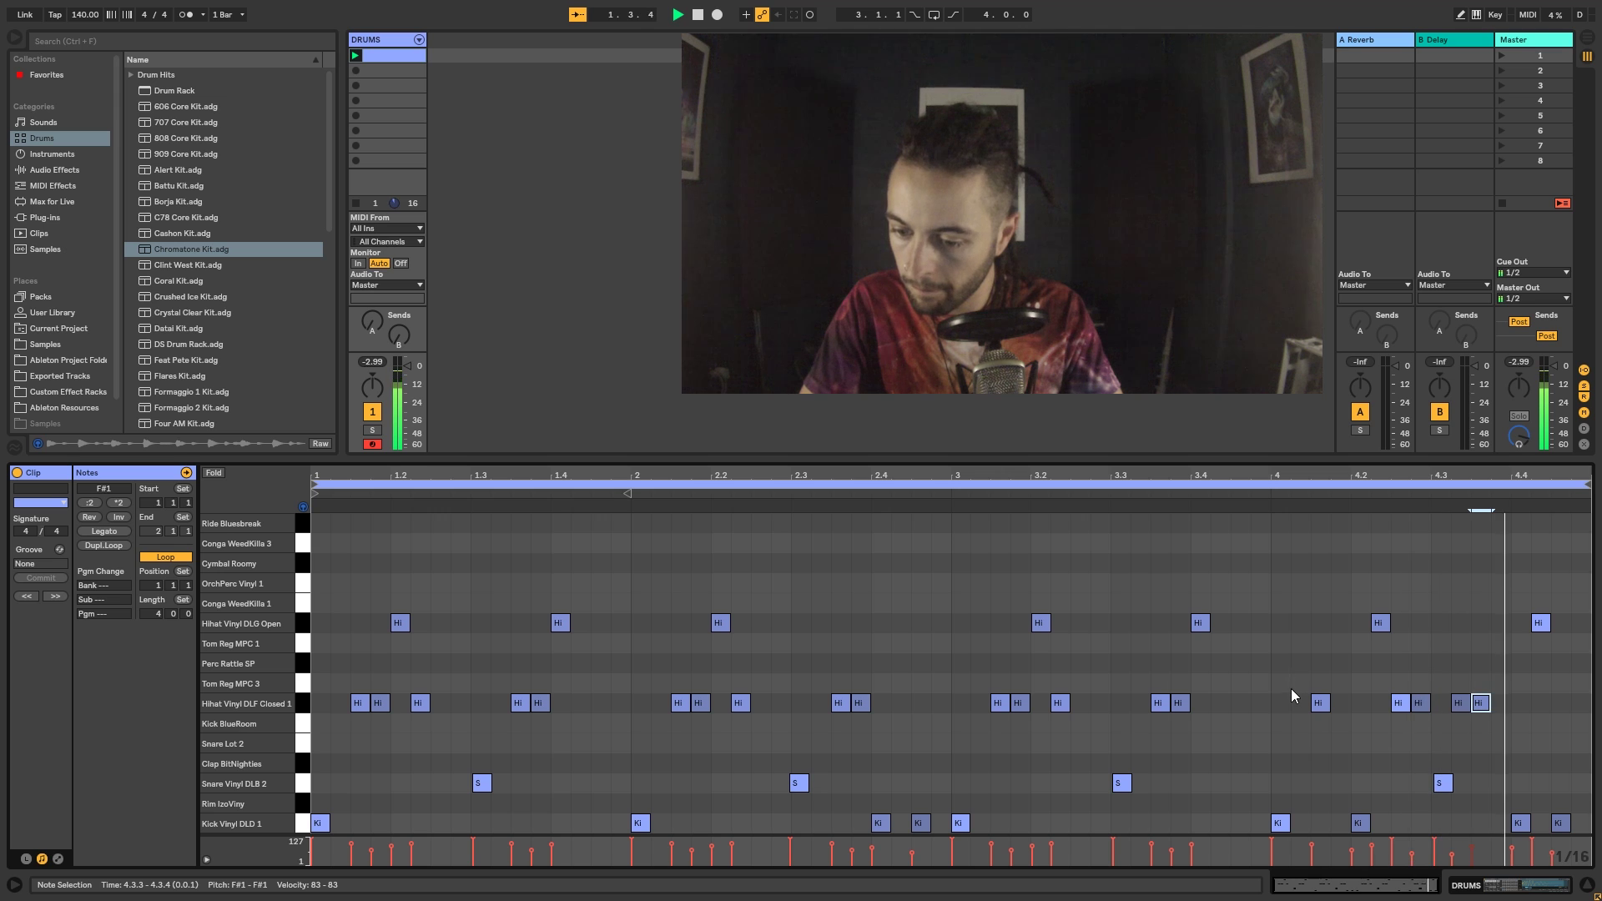
key("space")
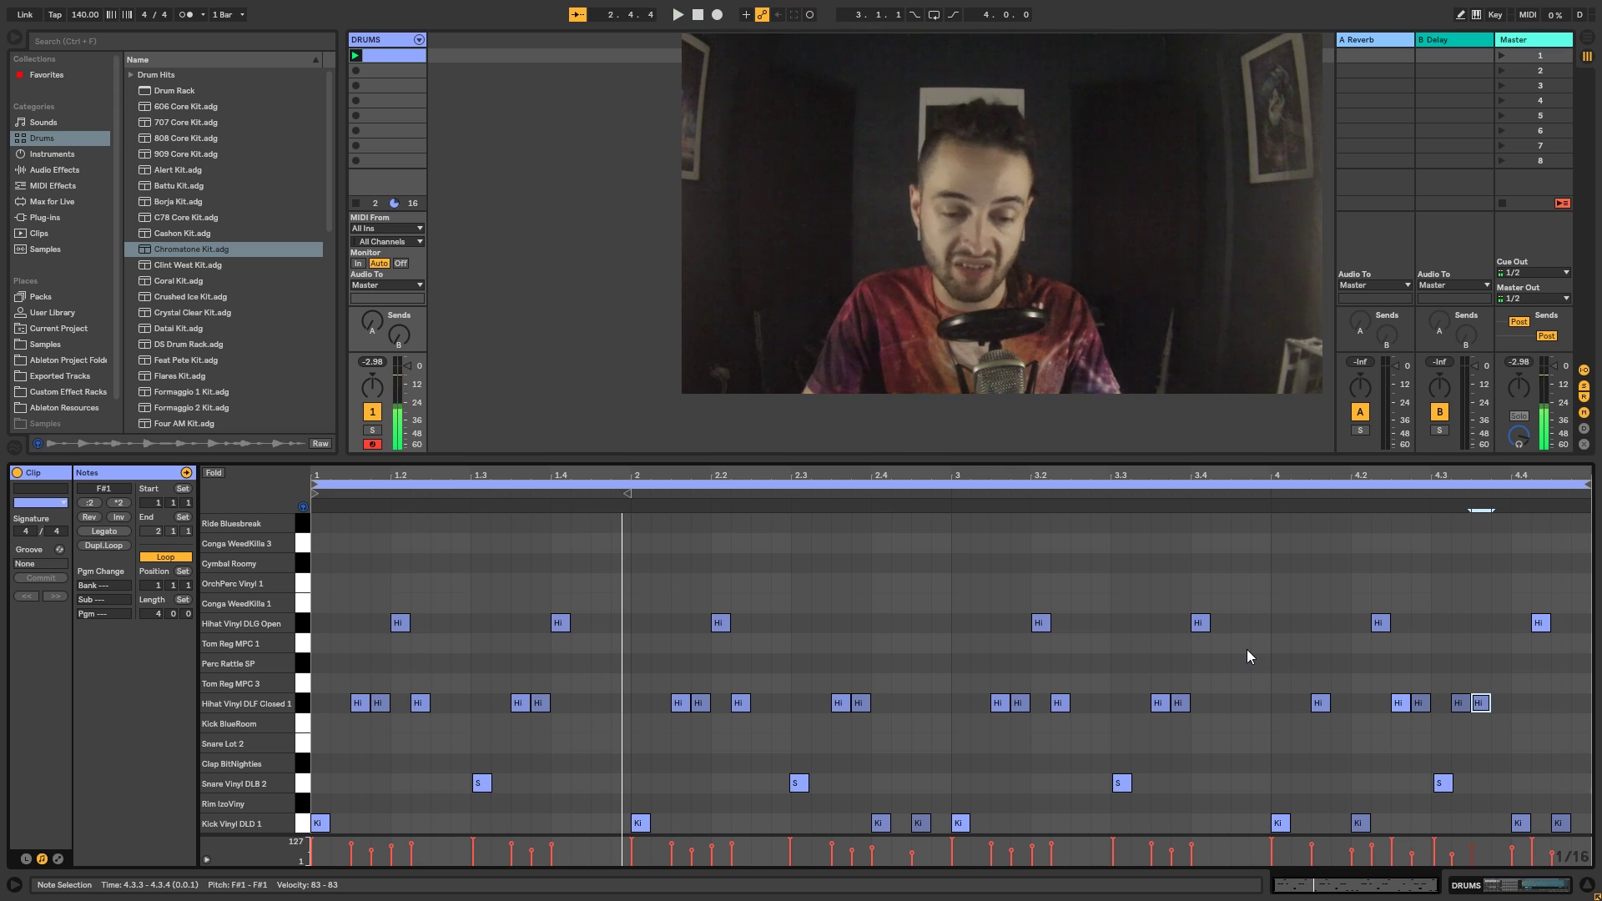
Play the DRUMS clip from bar 1 and zoom the MIDI editor out to all four bars.
left_click(314, 518)
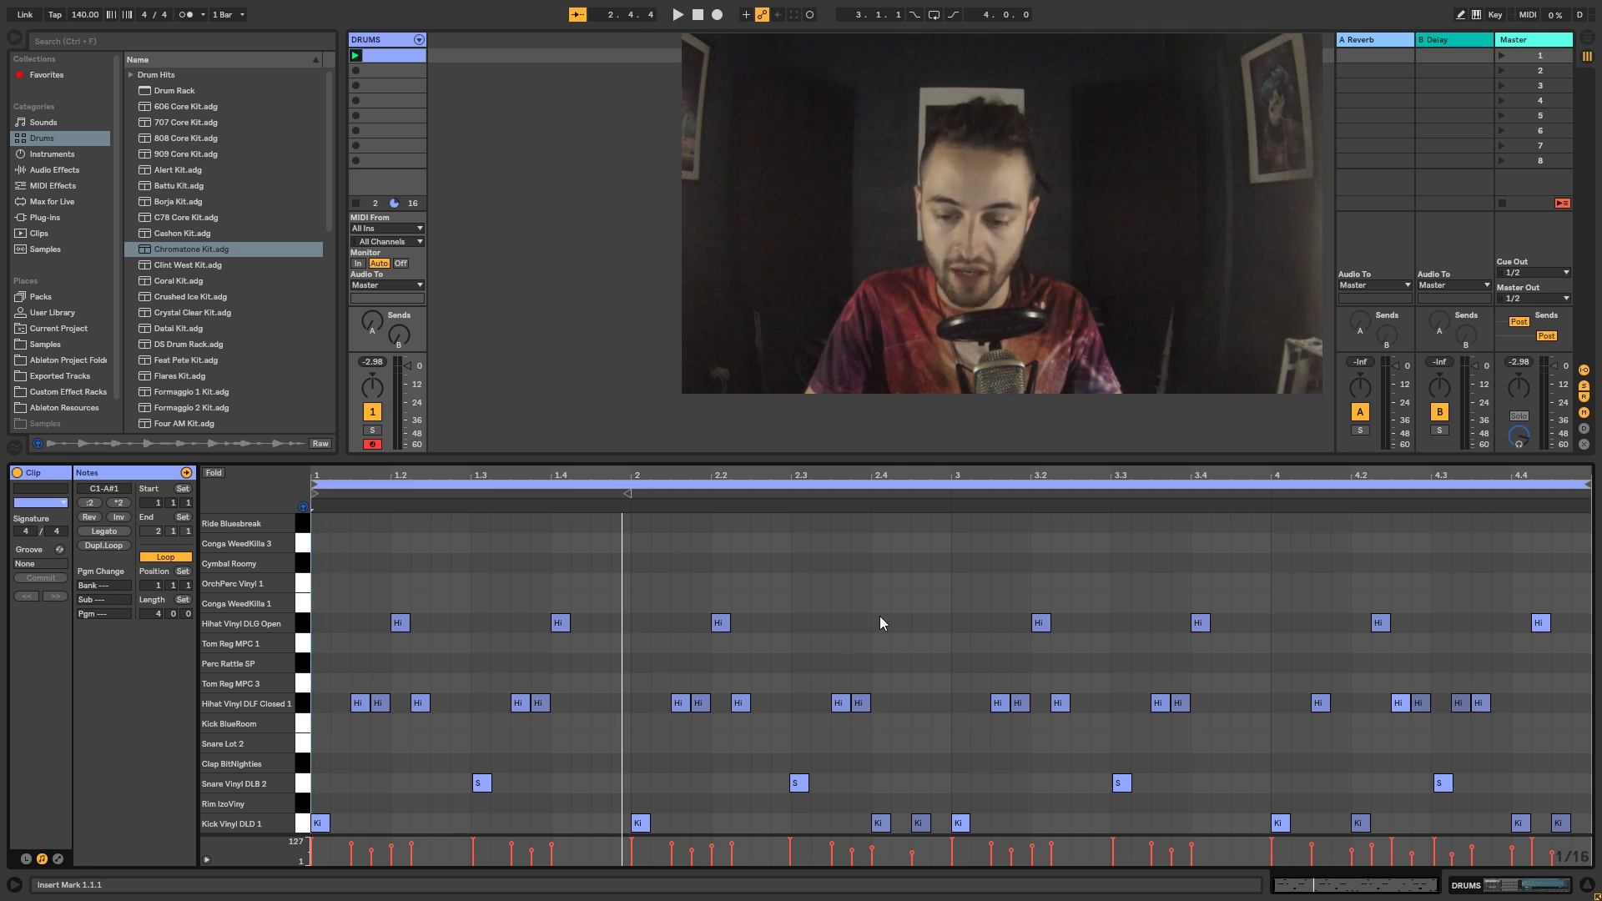
key("space")
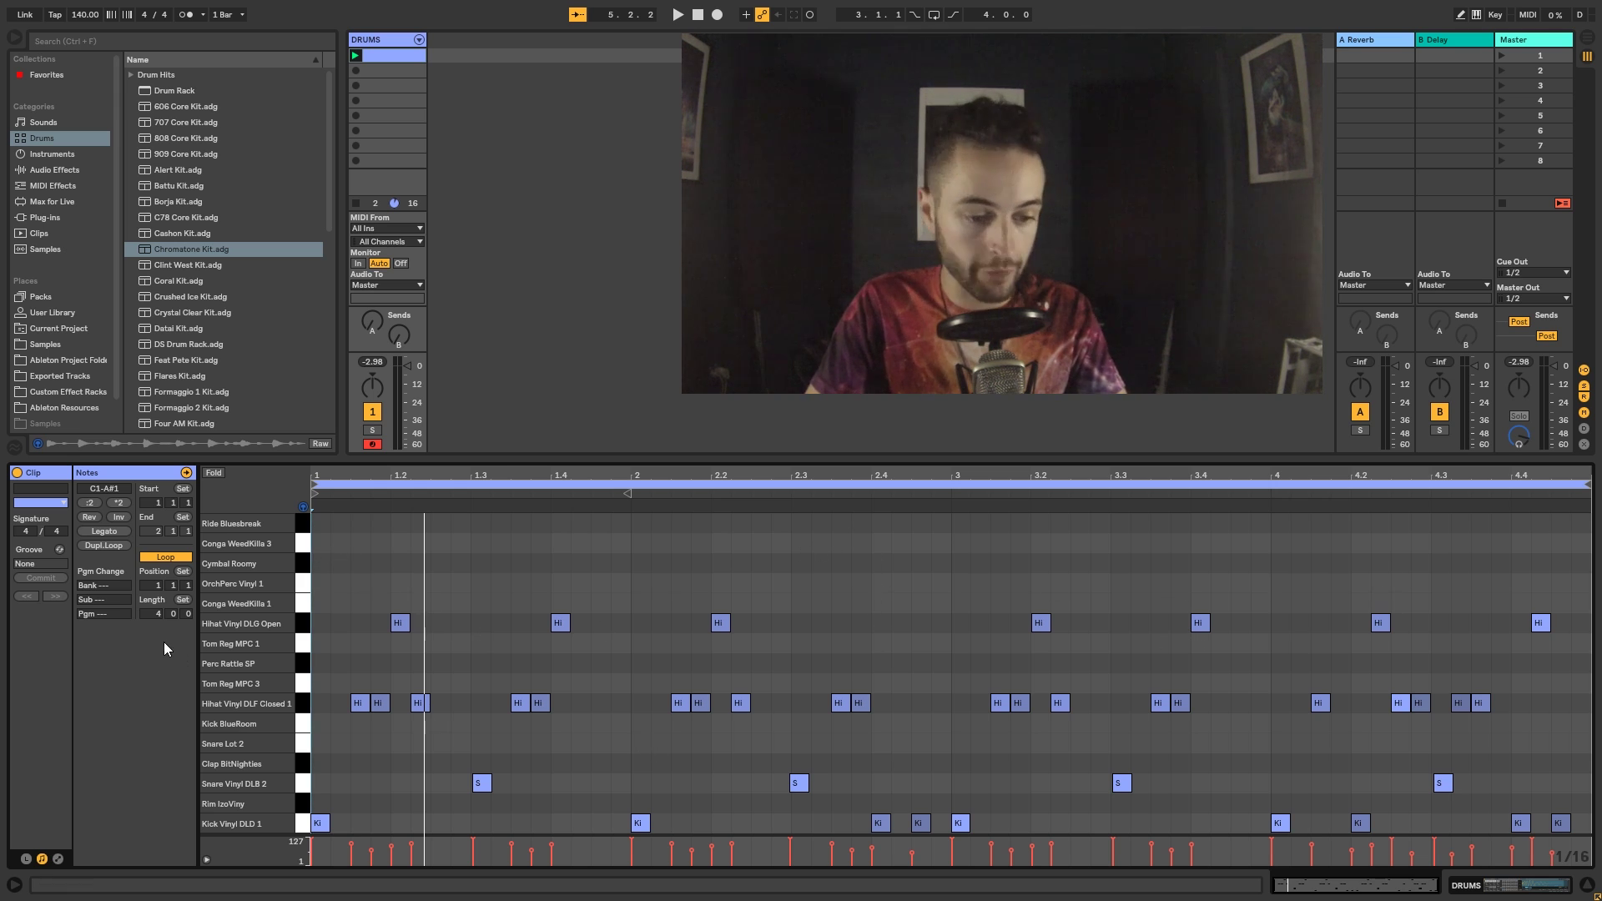
left_click(157, 614)
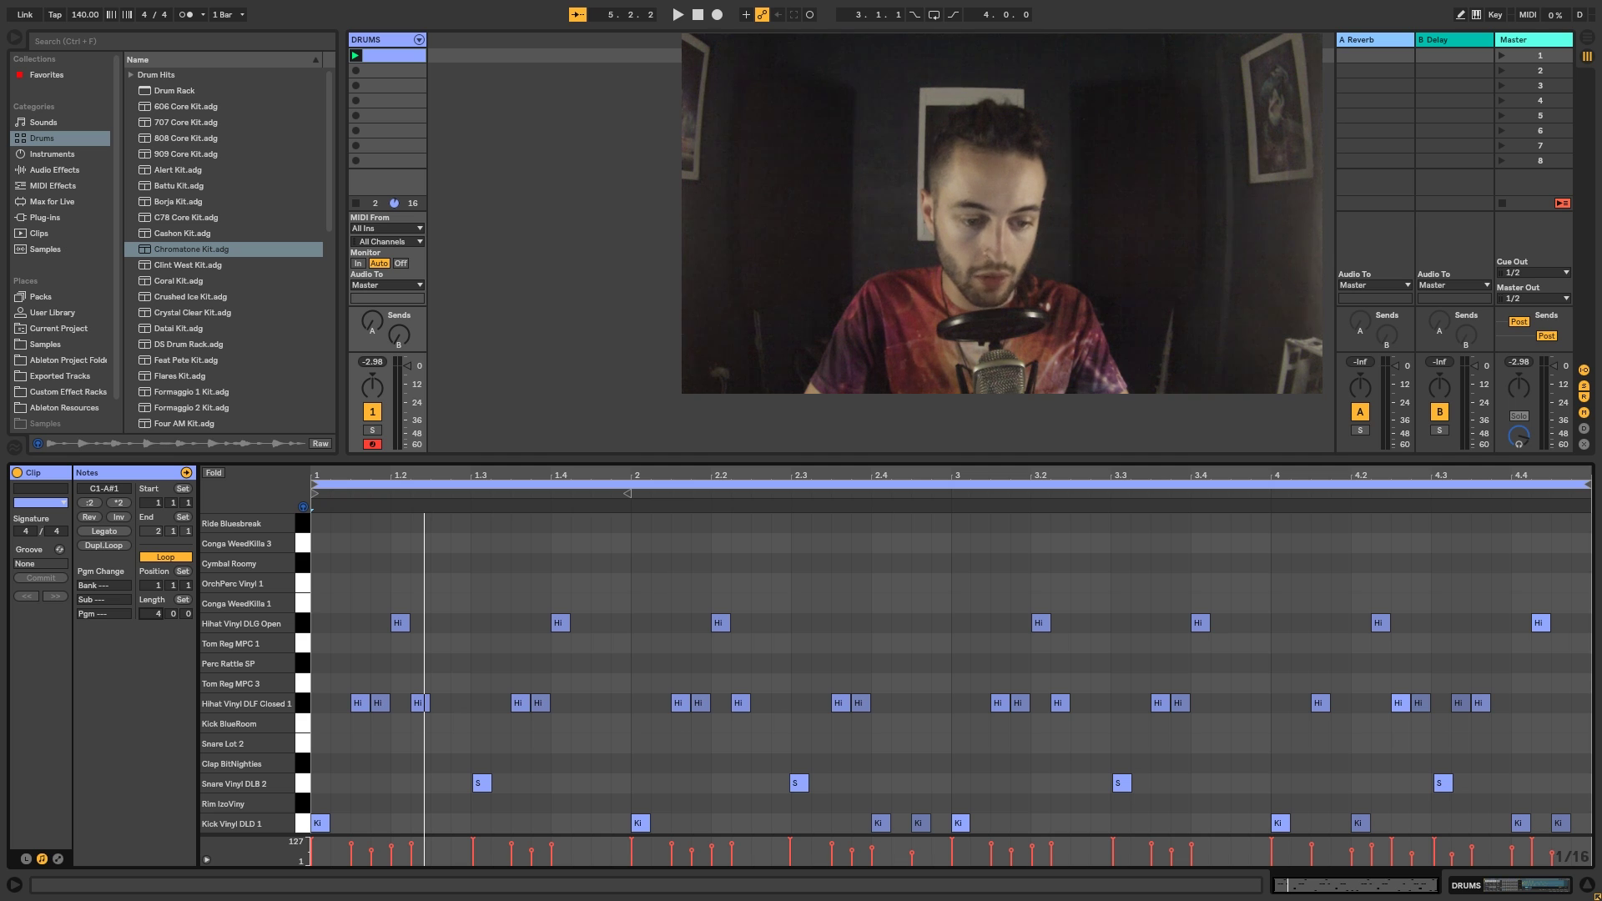
mouse_move(153, 613)
left_mouse_down()
mouse_move(154, 588)
mouse_move(153, 612)
left_mouse_up()
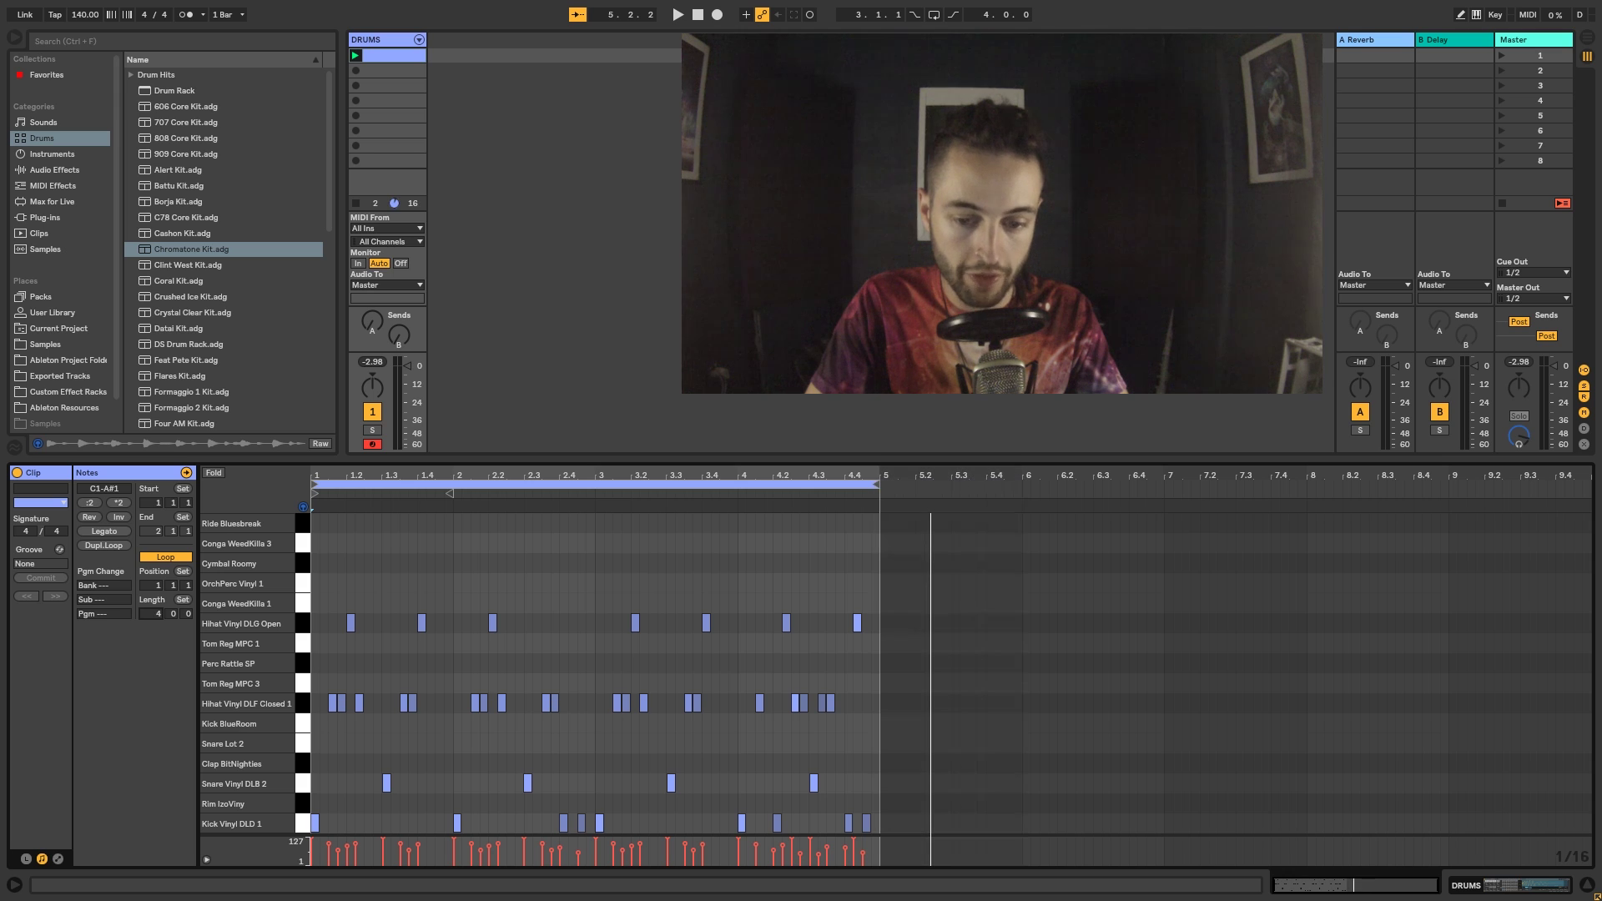
left_click_drag(316, 575, 449, 826)
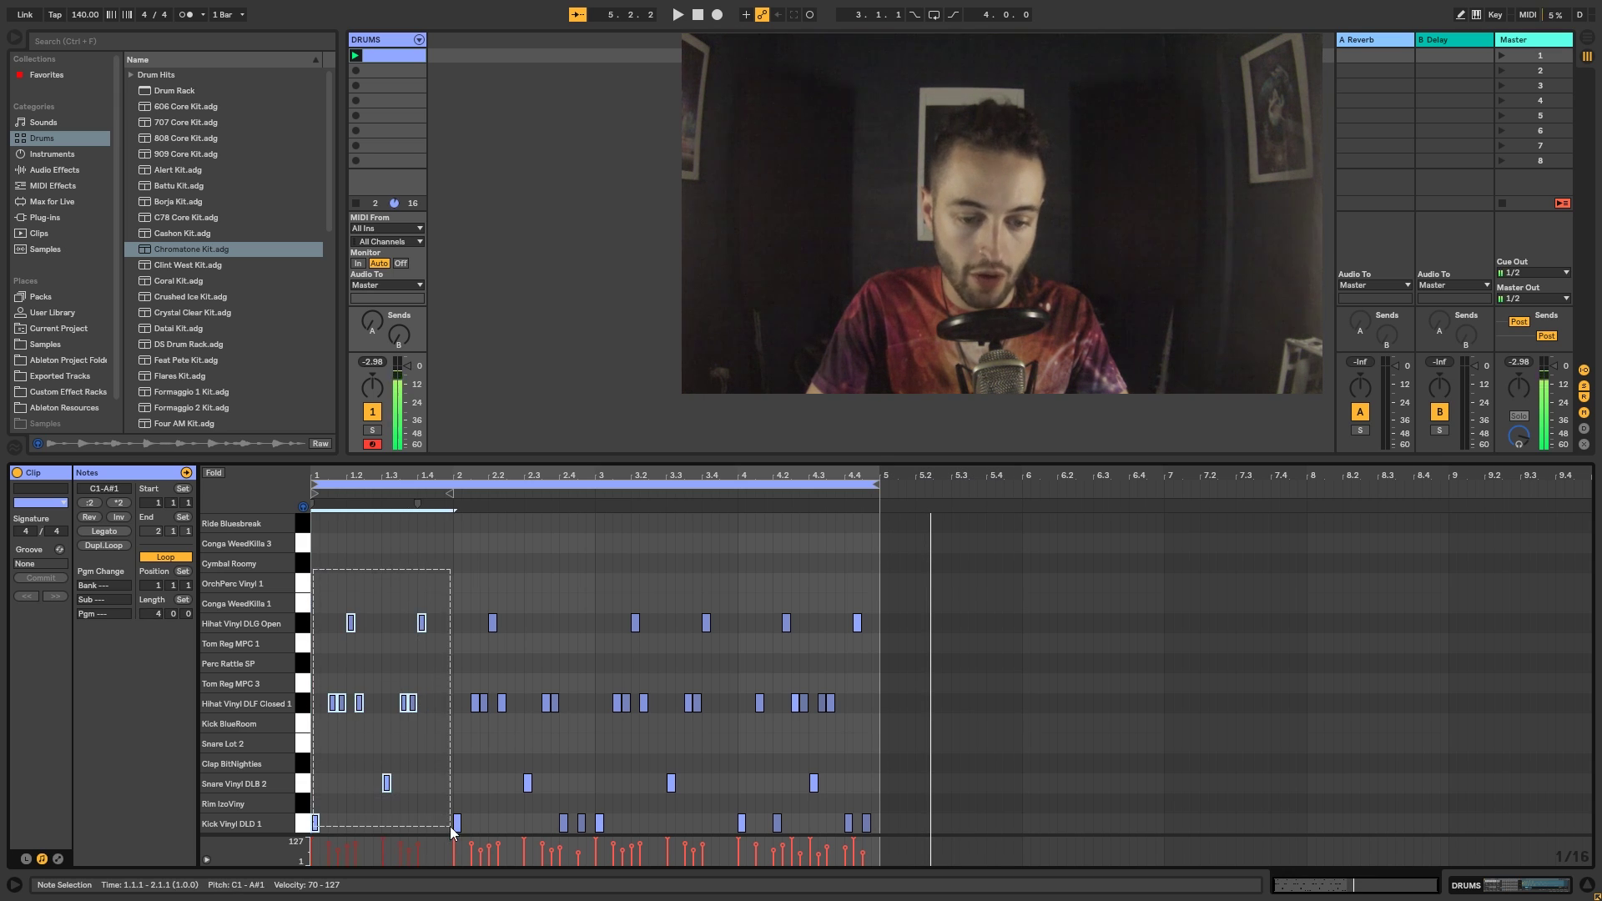
left_click_drag(449, 574, 593, 838)
left_click_drag(600, 584, 740, 828)
left_click_drag(738, 581, 897, 836)
left_click(955, 758)
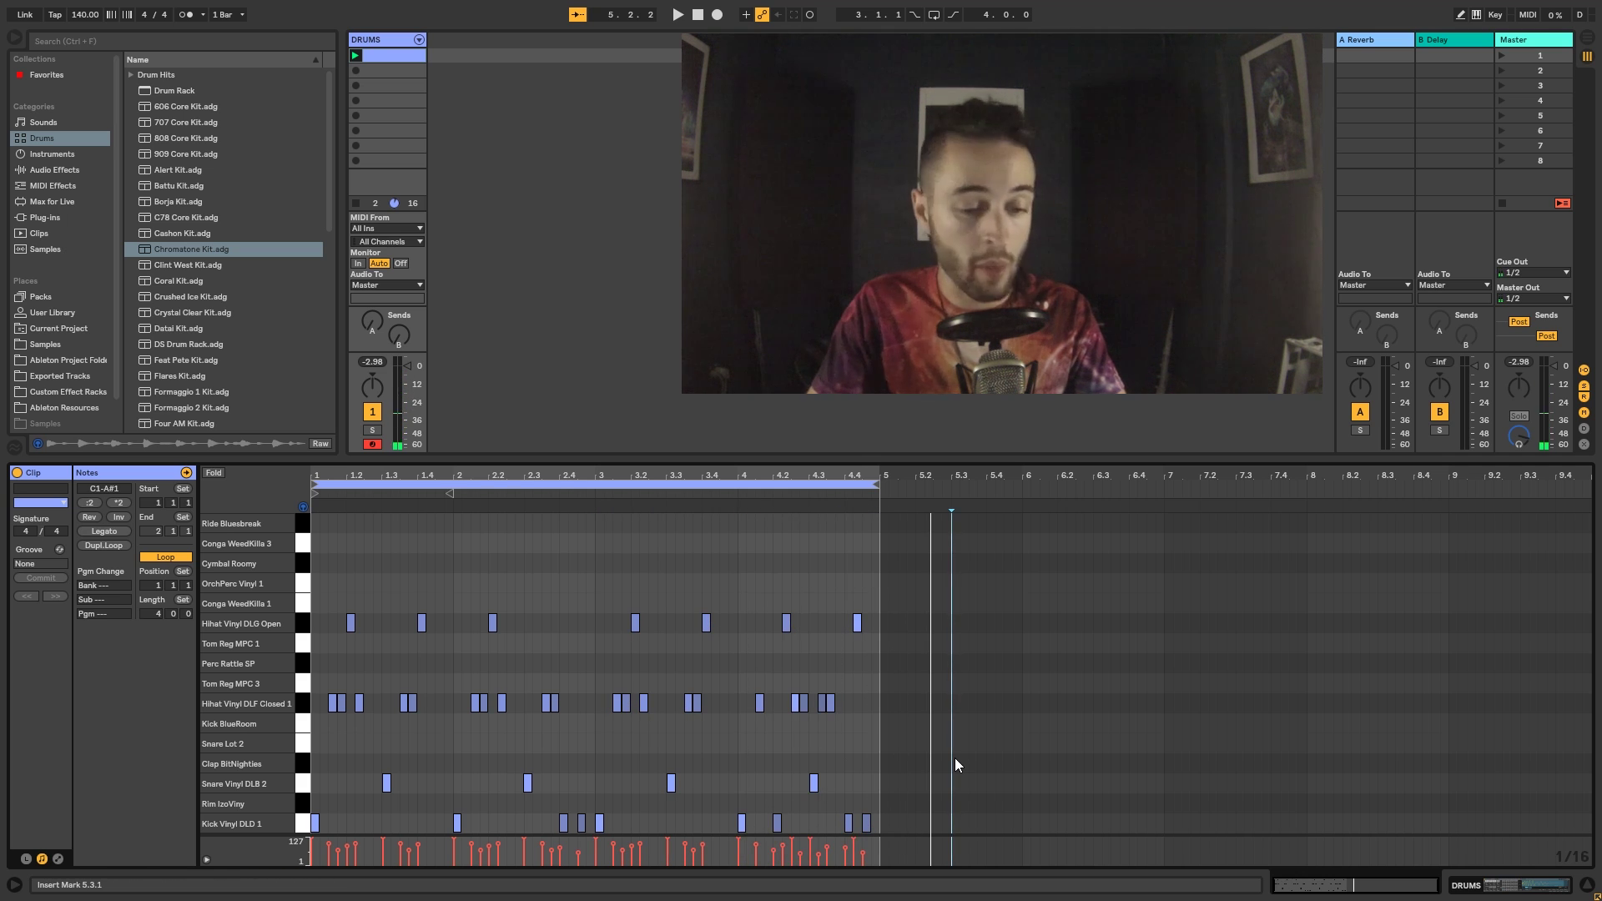